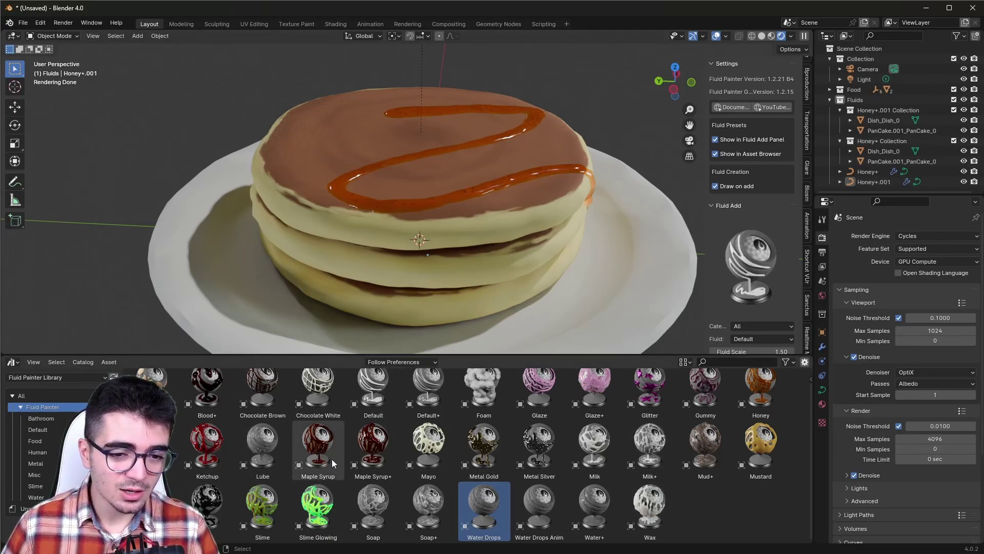
Enlarge the viewport, orbit to a frontal view of the honey-drizzled pancakes, and select the plate.
{"action": "scroll", "coordinate": [343, 461], "scroll_direction": "up", "scroll_amount": 1}
{"action": "left_click_drag", "start_coordinate": [174, 354], "coordinate": [176, 372]}
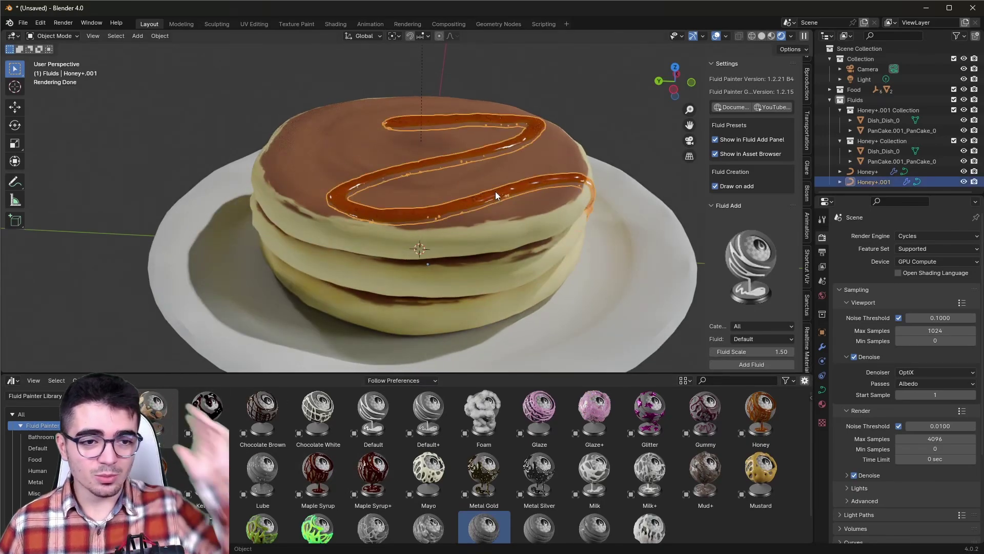
{"action": "middle_click_drag", "start_coordinate": [457, 258], "coordinate": [358, 257]}
{"action": "left_click", "coordinate": [218, 206]}
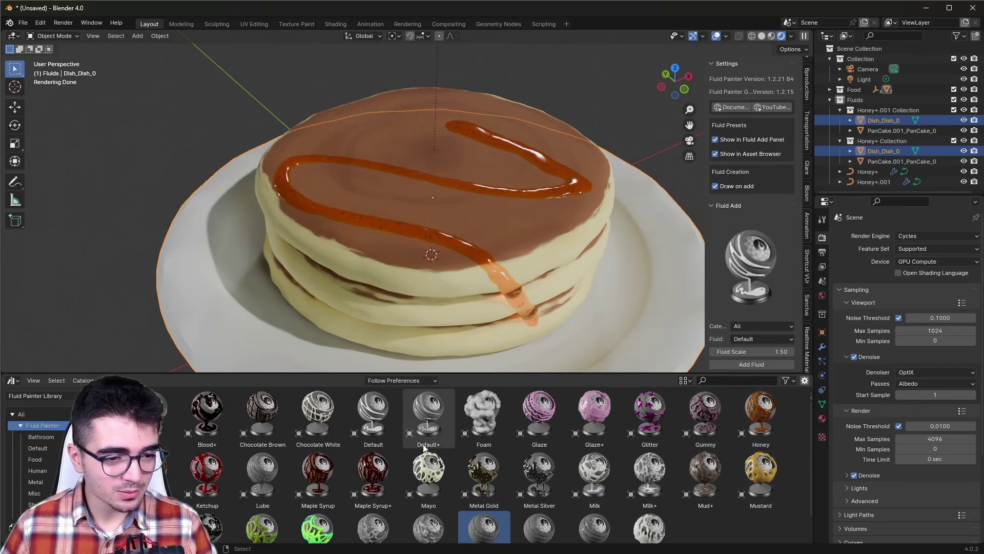
Add a Maple Syrup stroke across the pancake top, deselect it, and orbit lower.
{"action": "left_click", "coordinate": [328, 477]}
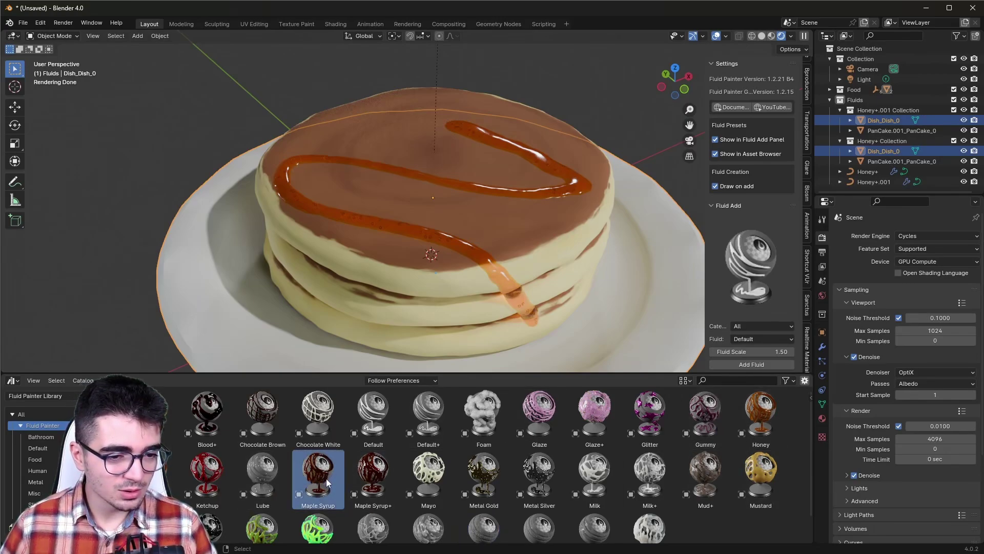
{"action": "left_click_drag", "start_coordinate": [324, 480], "coordinate": [489, 210]}
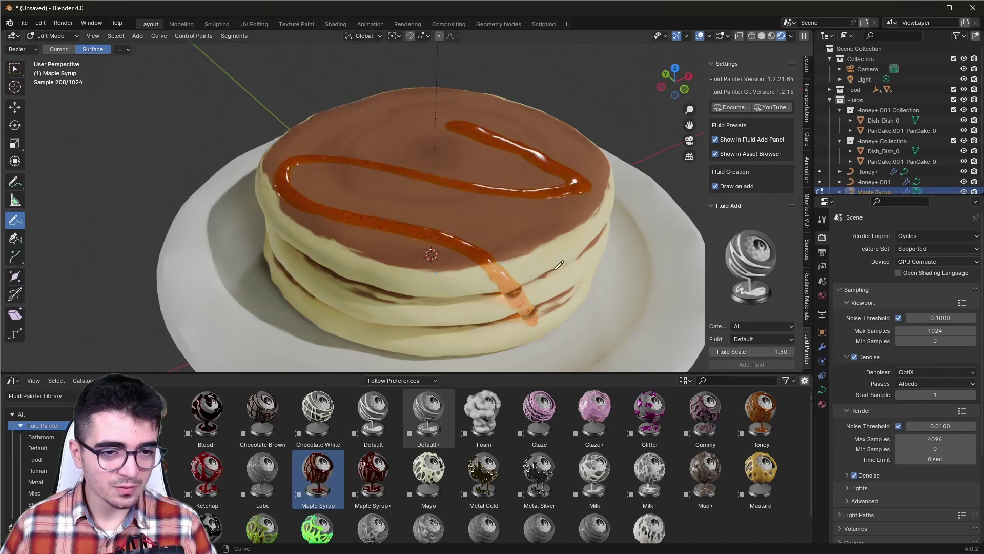
{"action": "mouse_move", "coordinate": [566, 273]}
{"action": "left_mouse_down"}
{"action": "mouse_move", "coordinate": [335, 141]}
{"action": "mouse_move", "coordinate": [469, 103]}
{"action": "left_mouse_up"}
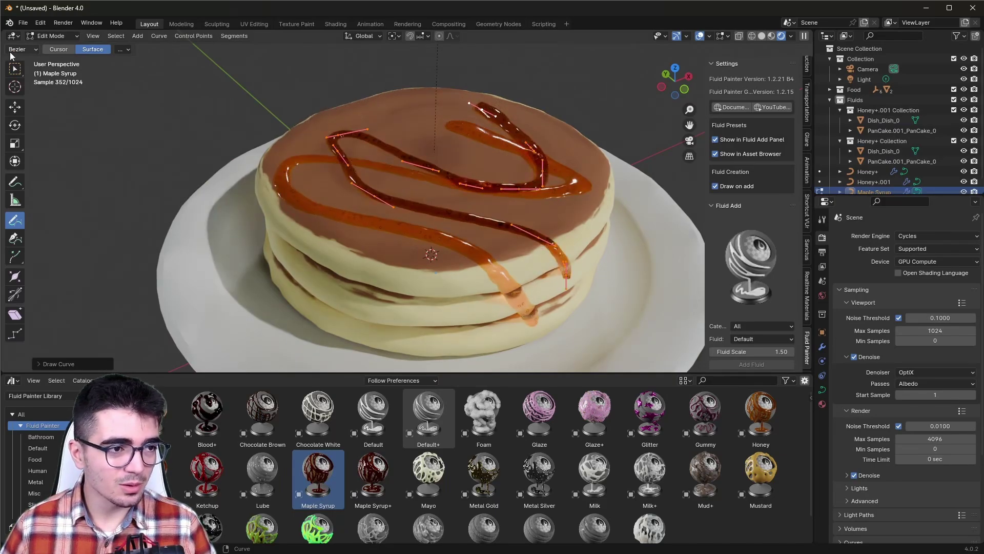
{"action": "key", "text": "Tab"}
{"action": "left_click", "coordinate": [195, 121]}
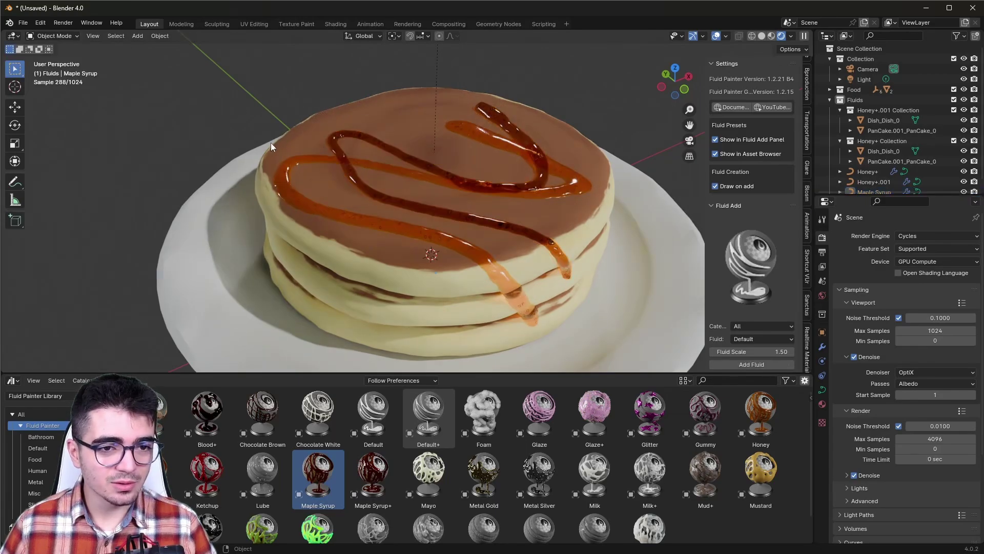
{"action": "middle_click_drag", "start_coordinate": [195, 121], "coordinate": [337, 143]}
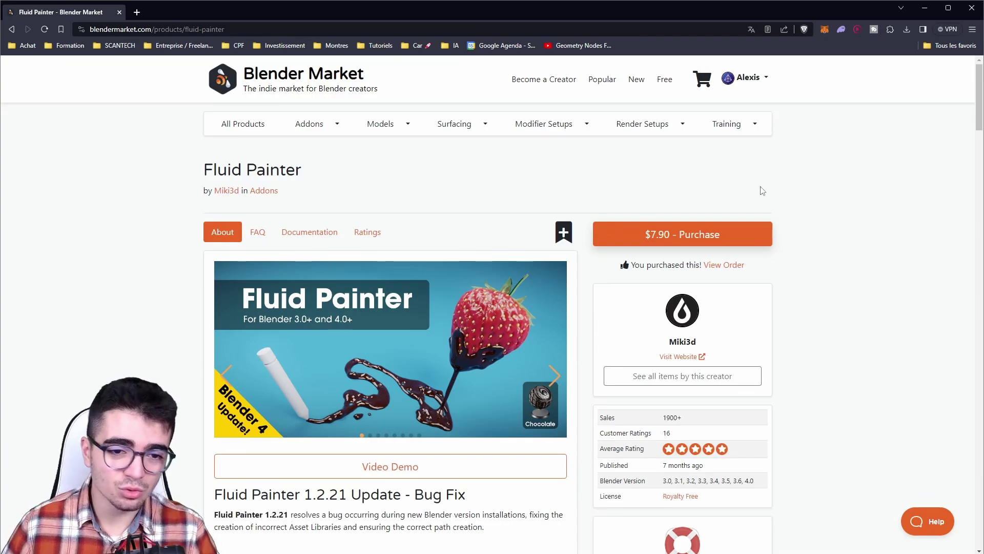
Review the Fluid Painter page, highlight the 1900+ sales figure, and enlarge the banner image.
{"action": "scroll", "coordinate": [830, 230], "scroll_direction": "down", "scroll_amount": 2}
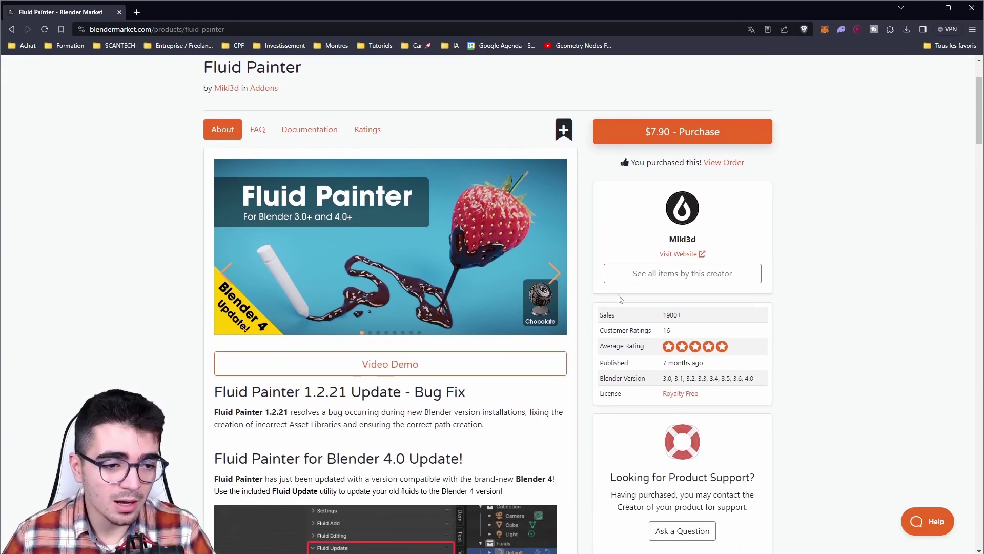
{"action": "scroll", "coordinate": [504, 281], "scroll_direction": "down", "scroll_amount": 5}
{"action": "scroll", "coordinate": [541, 341], "scroll_direction": "up", "scroll_amount": 5}
{"action": "scroll", "coordinate": [538, 339], "scroll_direction": "up", "scroll_amount": 2}
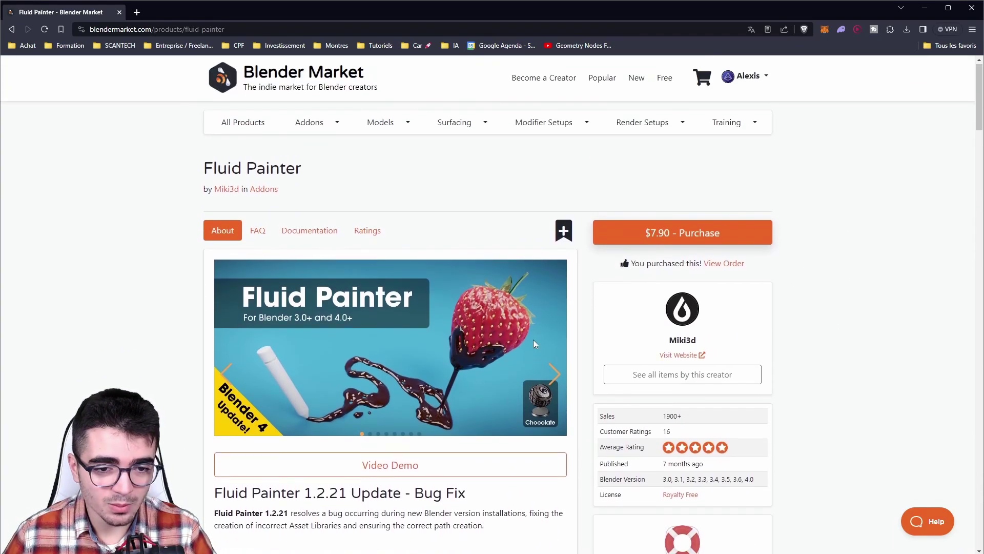
{"action": "scroll", "coordinate": [559, 366], "scroll_direction": "down", "scroll_amount": 1}
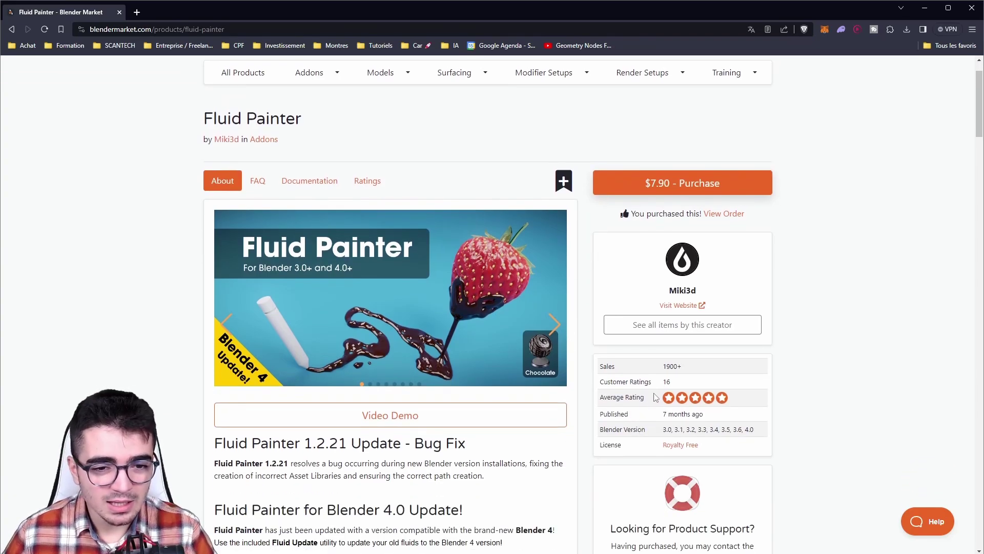
{"action": "left_click_drag", "start_coordinate": [662, 367], "coordinate": [712, 373]}
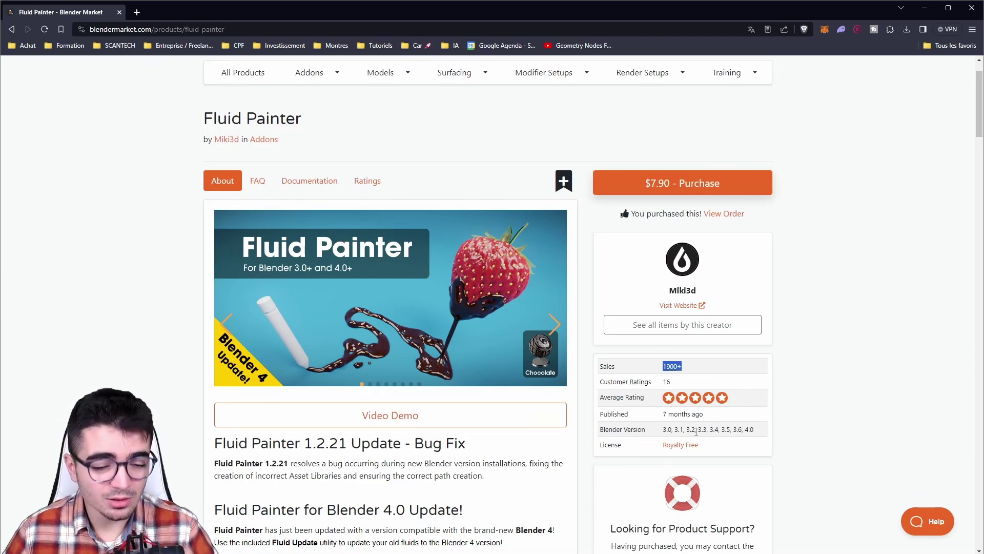
{"action": "left_click", "coordinate": [429, 315]}
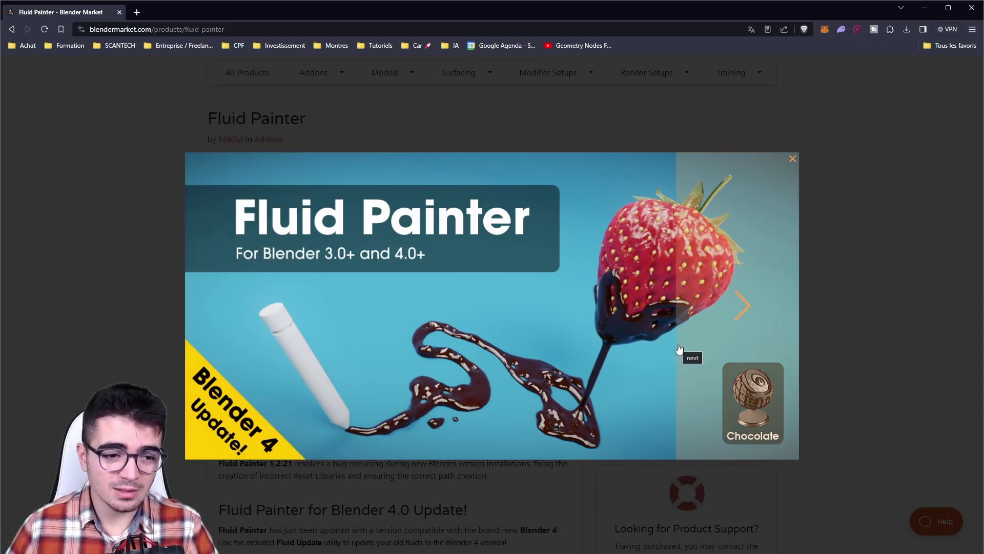
Advance the gallery past the presets grid to the Honey+ and Glaze+ pancake-and-donut render.
{"action": "left_click", "coordinate": [744, 314]}
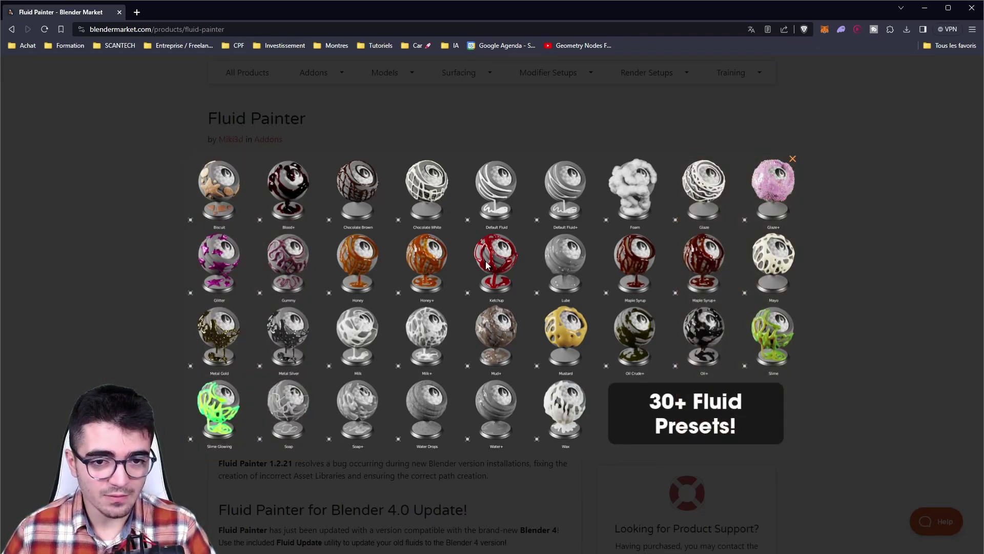
{"action": "left_click", "coordinate": [764, 308]}
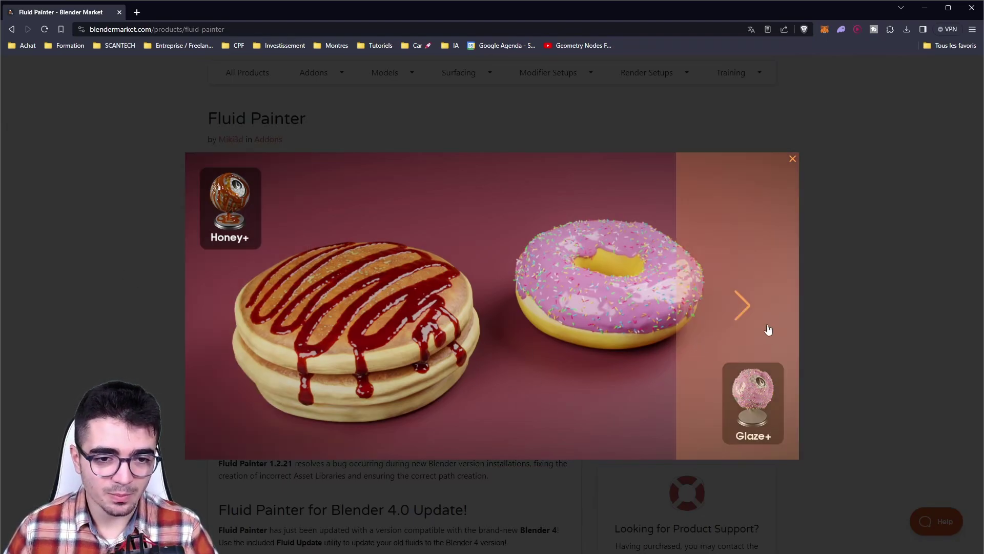
Cycle through the hotdog, slime skull, soap, mud boot and milk renders back to the banner.
{"action": "left_click", "coordinate": [758, 334]}
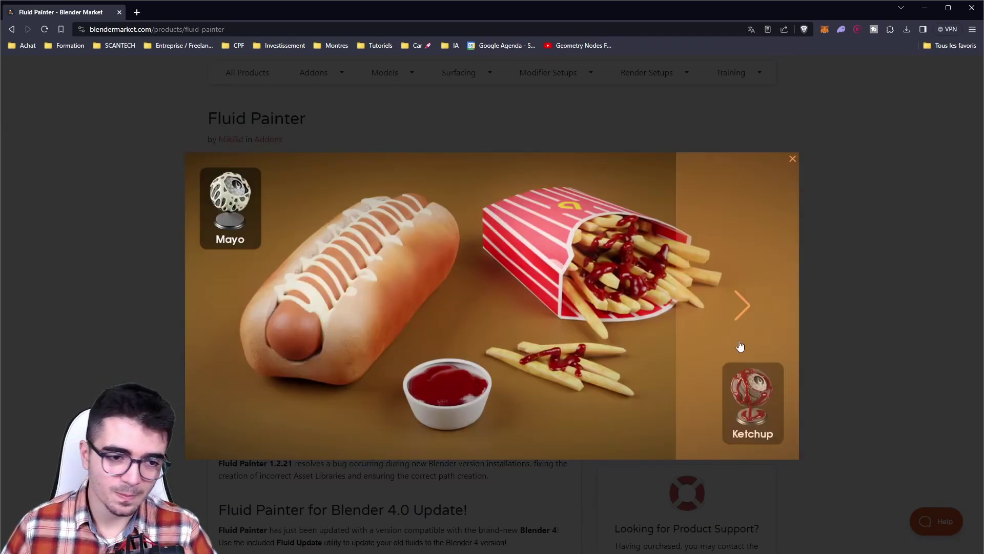
{"action": "left_click", "coordinate": [780, 277]}
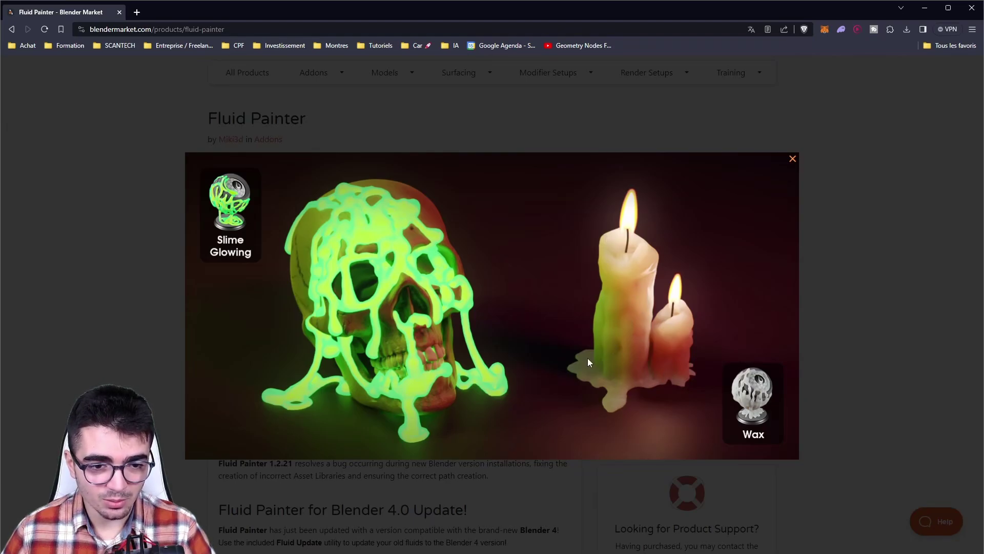
{"action": "left_click", "coordinate": [759, 301]}
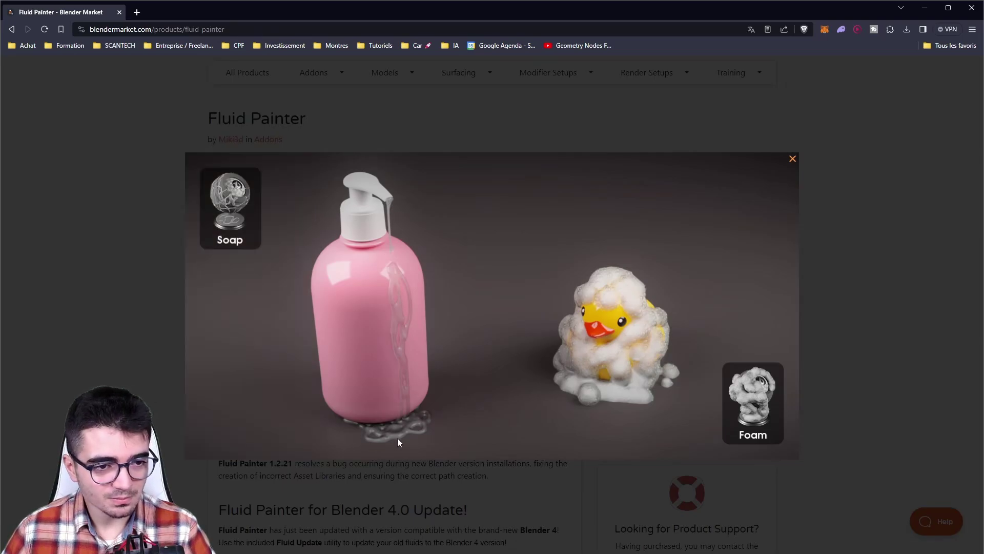
{"action": "left_click", "coordinate": [733, 296]}
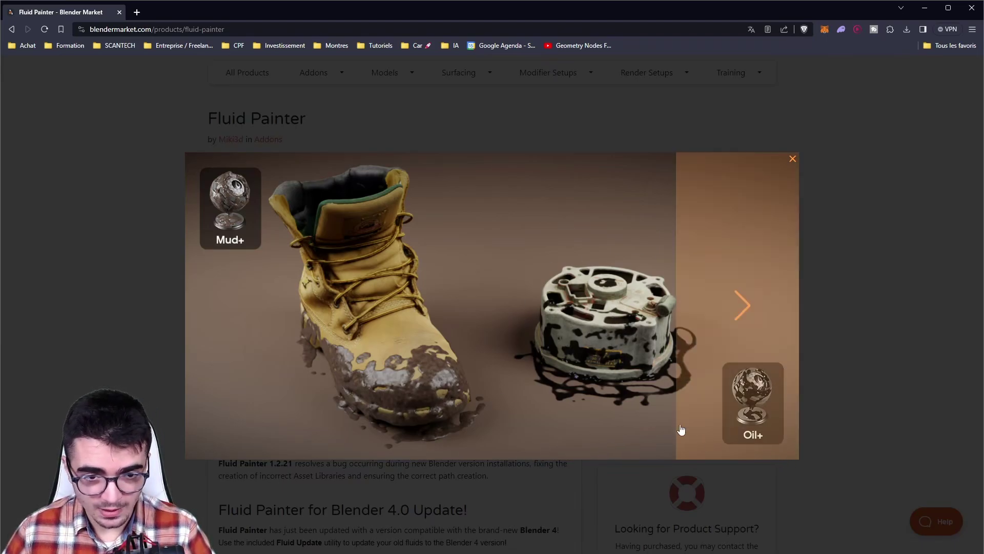
{"action": "left_click", "coordinate": [727, 303]}
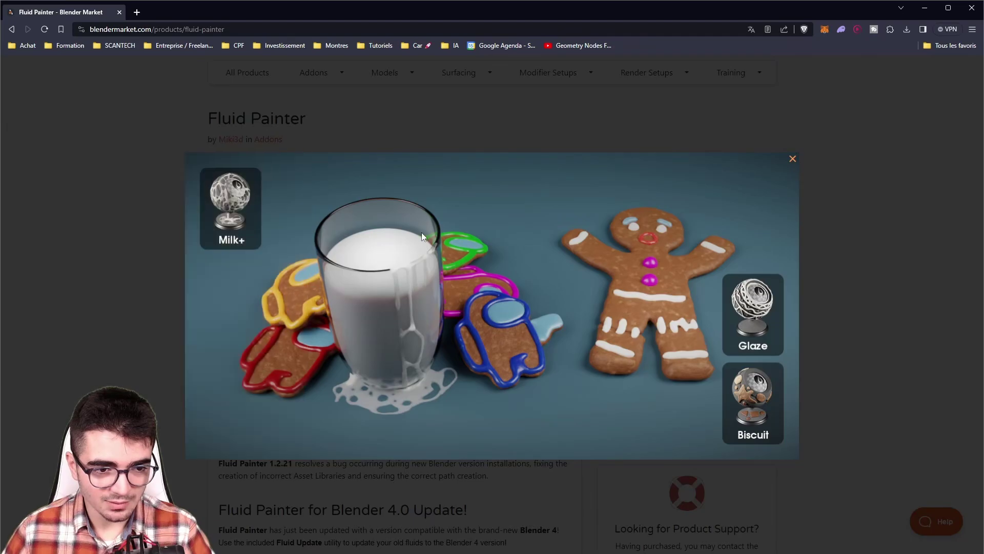
{"action": "left_click", "coordinate": [712, 323]}
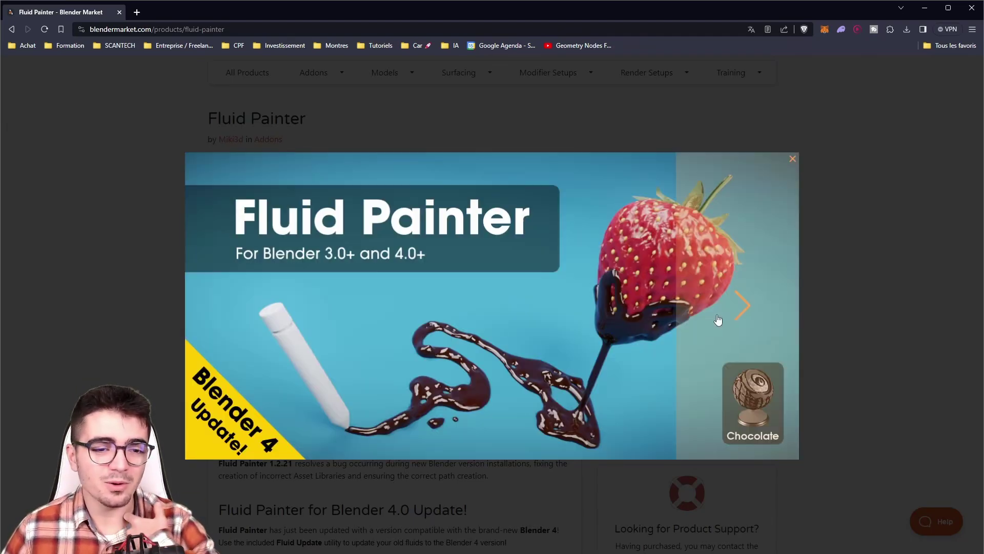
Close the enlarged gallery and scroll around the Fluid Painter product page.
{"action": "left_click", "coordinate": [790, 160]}
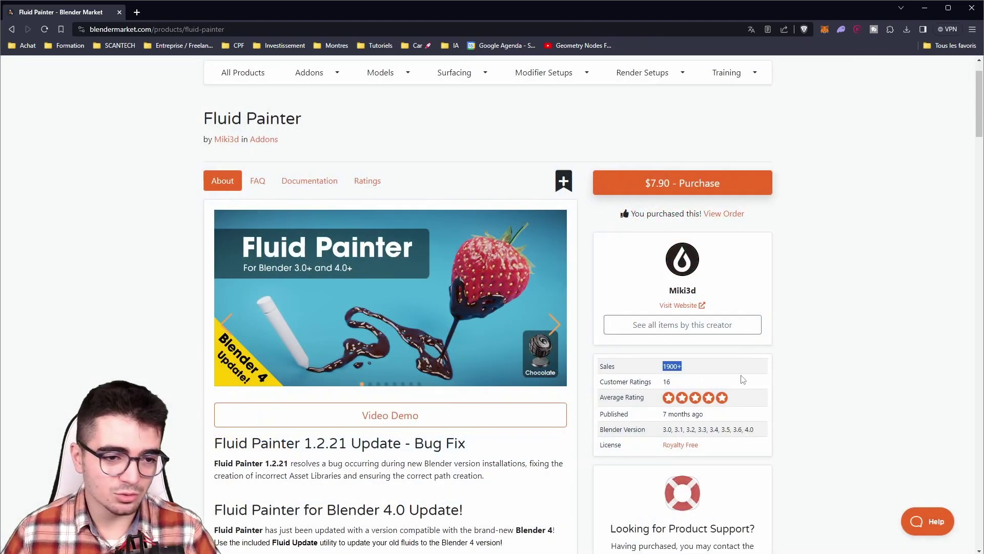
{"action": "scroll", "coordinate": [812, 325], "scroll_direction": "down", "scroll_amount": 5}
{"action": "scroll", "coordinate": [655, 368], "scroll_direction": "down", "scroll_amount": 5}
{"action": "scroll", "coordinate": [655, 368], "scroll_direction": "up", "scroll_amount": 3}
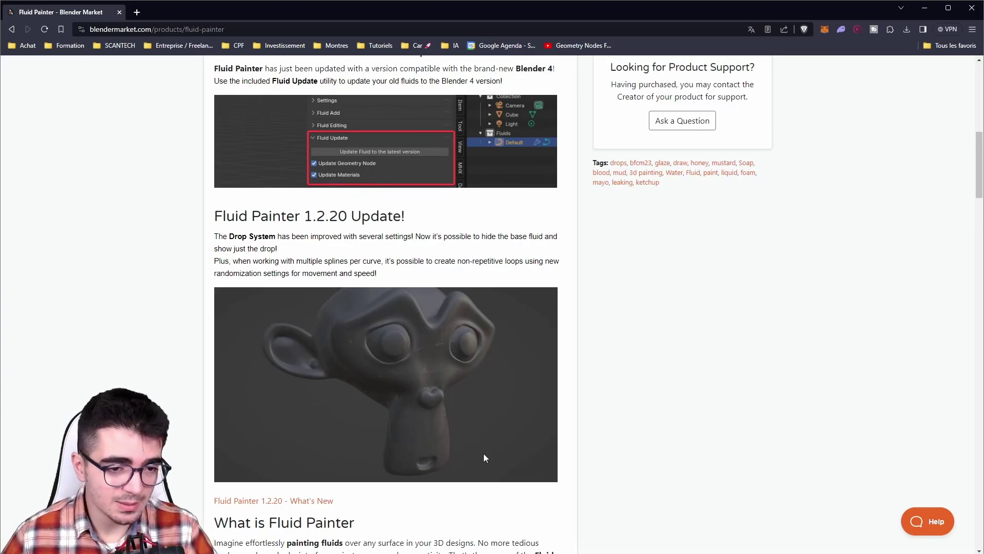
{"action": "scroll", "coordinate": [391, 356], "scroll_direction": "down", "scroll_amount": 3}
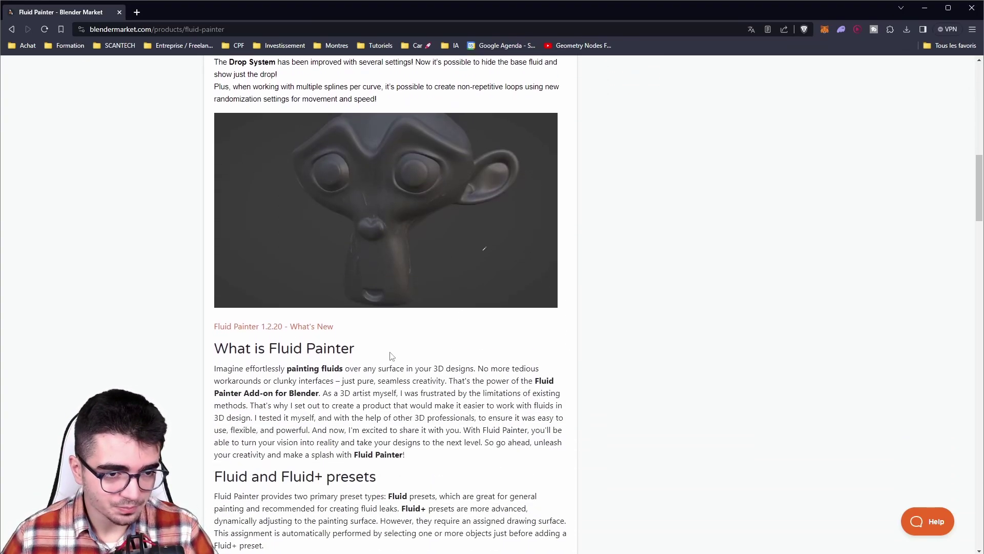
{"action": "scroll", "coordinate": [189, 223], "scroll_direction": "up", "scroll_amount": 2}
{"action": "scroll", "coordinate": [191, 320], "scroll_direction": "up", "scroll_amount": 1, "text": "ctrl"}
{"action": "scroll", "coordinate": [210, 345], "scroll_direction": "up", "scroll_amount": 1, "text": "ctrl"}
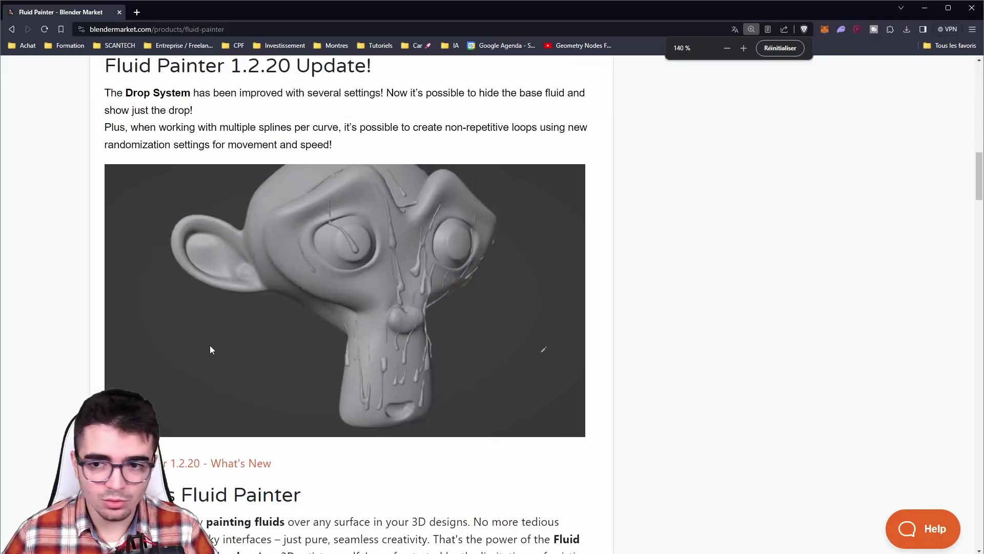
{"action": "scroll", "coordinate": [213, 345], "scroll_direction": "up", "scroll_amount": 1, "text": "ctrl"}
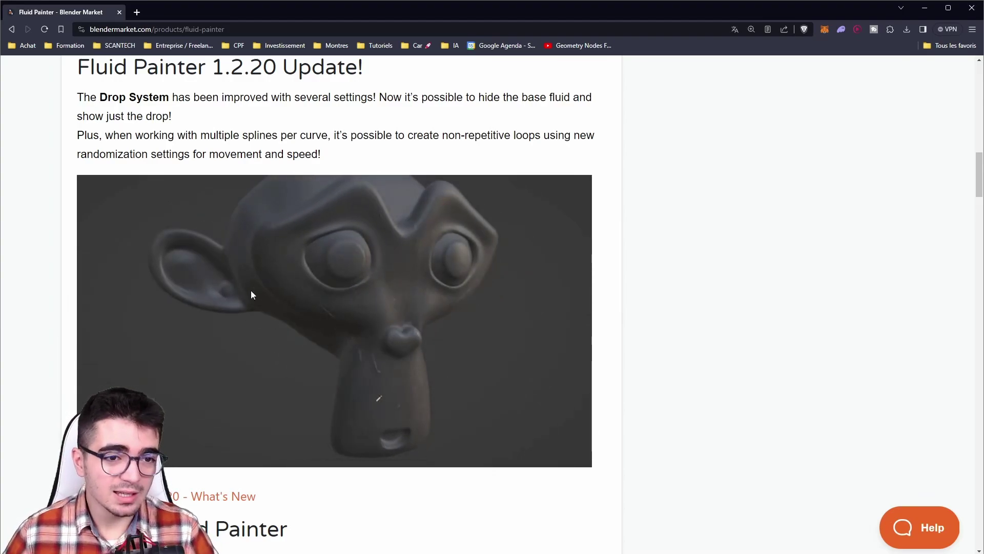
{"action": "scroll", "coordinate": [269, 270], "scroll_direction": "down", "scroll_amount": 1, "text": "ctrl"}
Adjust the browser page zoom and scroll down to the full Presets List.
{"action": "left_click", "coordinate": [794, 53]}
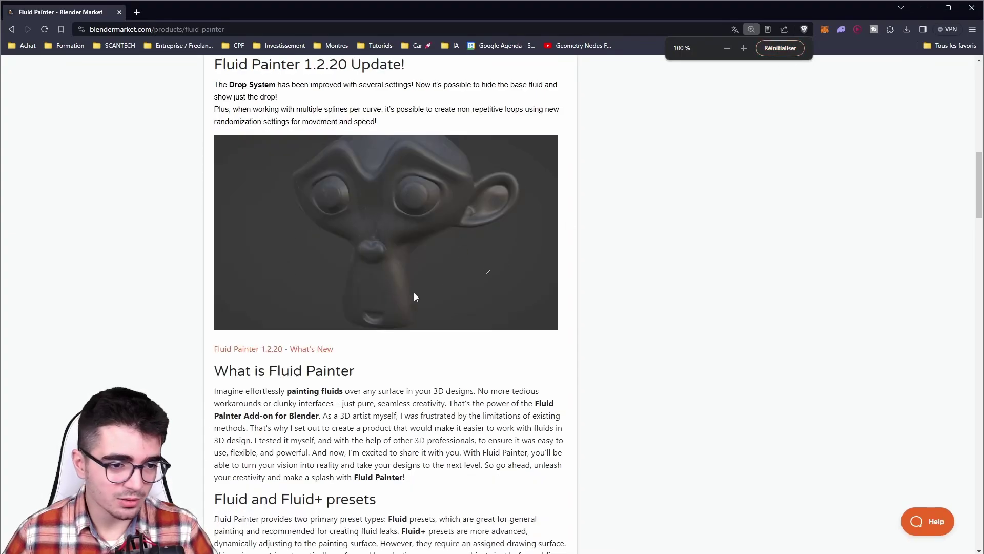
{"action": "scroll", "coordinate": [414, 293], "scroll_direction": "down", "scroll_amount": 5}
{"action": "scroll", "coordinate": [513, 359], "scroll_direction": "down", "scroll_amount": 5}
{"action": "scroll", "coordinate": [563, 384], "scroll_direction": "down", "scroll_amount": 5}
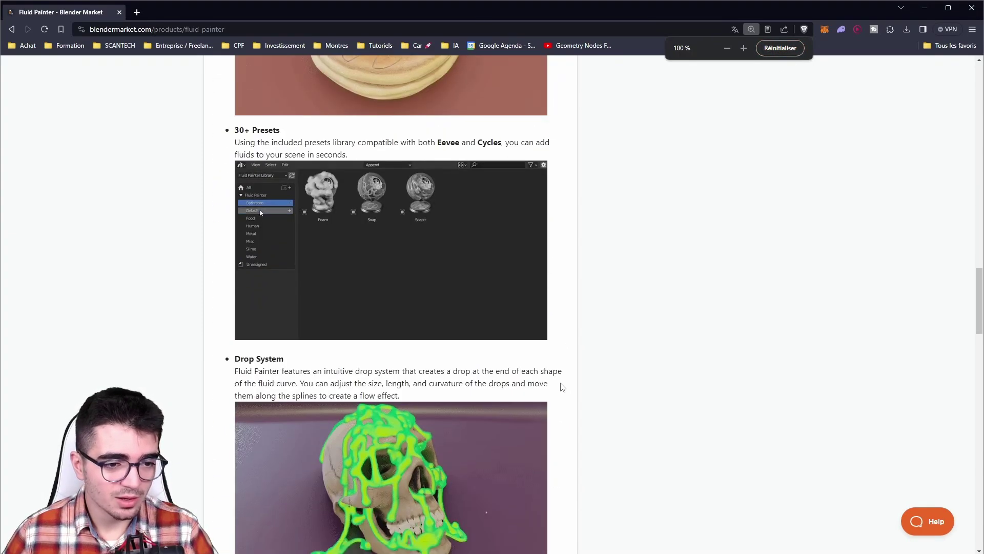
{"action": "scroll", "coordinate": [559, 386], "scroll_direction": "down", "scroll_amount": 8}
{"action": "scroll", "coordinate": [429, 289], "scroll_direction": "down", "scroll_amount": 2}
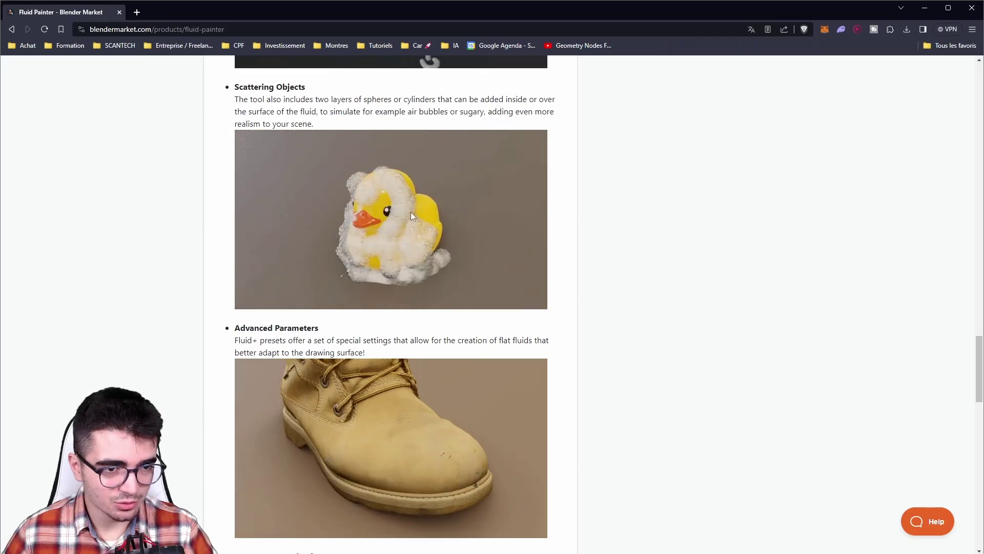
{"action": "scroll", "coordinate": [408, 245], "scroll_direction": "down", "scroll_amount": 3}
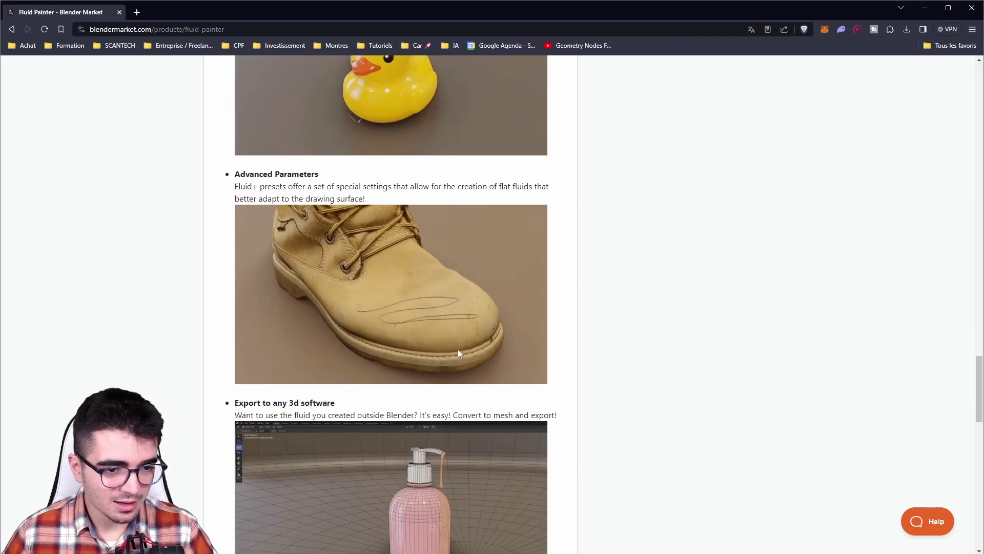
{"action": "scroll", "coordinate": [372, 313], "scroll_direction": "up", "scroll_amount": 1, "text": "ctrl"}
{"action": "scroll", "coordinate": [374, 315], "scroll_direction": "up", "scroll_amount": 2, "text": "ctrl"}
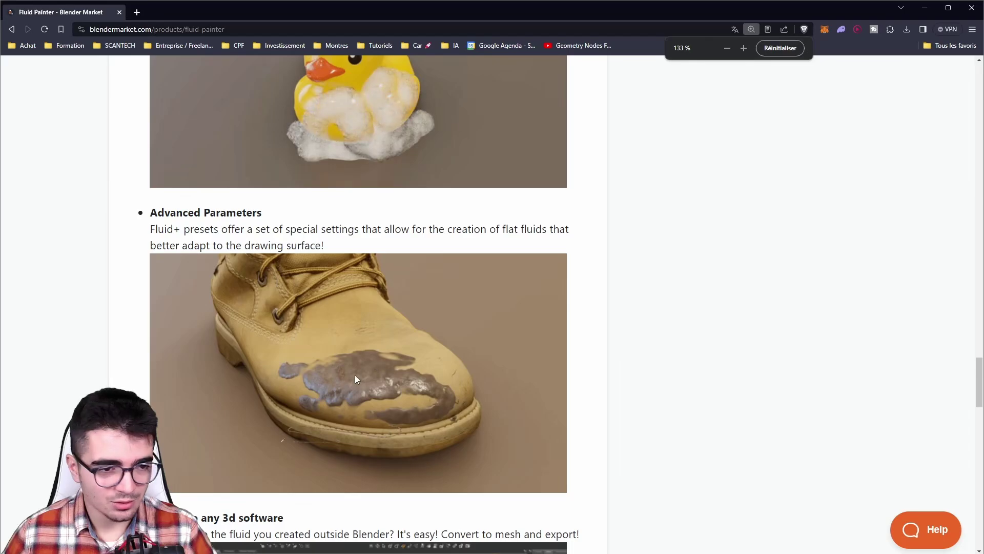
{"action": "scroll", "coordinate": [362, 375], "scroll_direction": "down", "scroll_amount": 5}
{"action": "scroll", "coordinate": [372, 385], "scroll_direction": "down", "scroll_amount": 7}
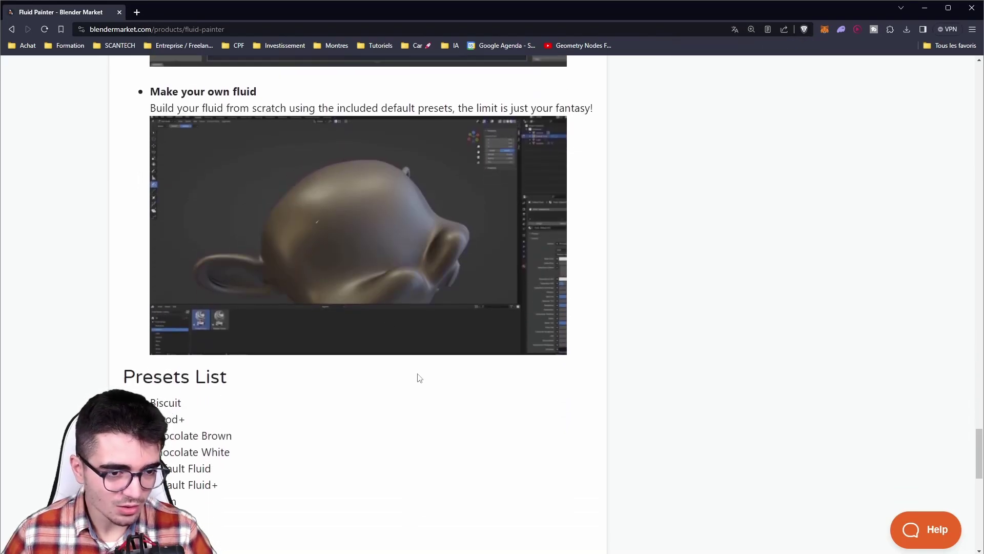
{"action": "scroll", "coordinate": [417, 378], "scroll_direction": "down", "scroll_amount": 1}
{"action": "scroll", "coordinate": [575, 393], "scroll_direction": "down", "scroll_amount": 4, "text": "ctrl"}
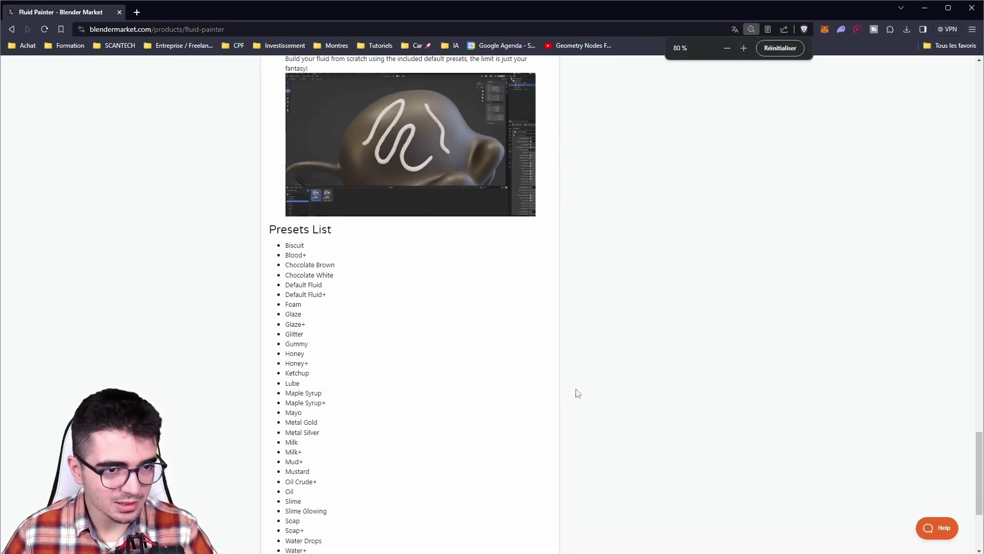
{"action": "scroll", "coordinate": [659, 428], "scroll_direction": "up", "scroll_amount": 10}
{"action": "scroll", "coordinate": [598, 164], "scroll_direction": "up", "scroll_amount": 10}
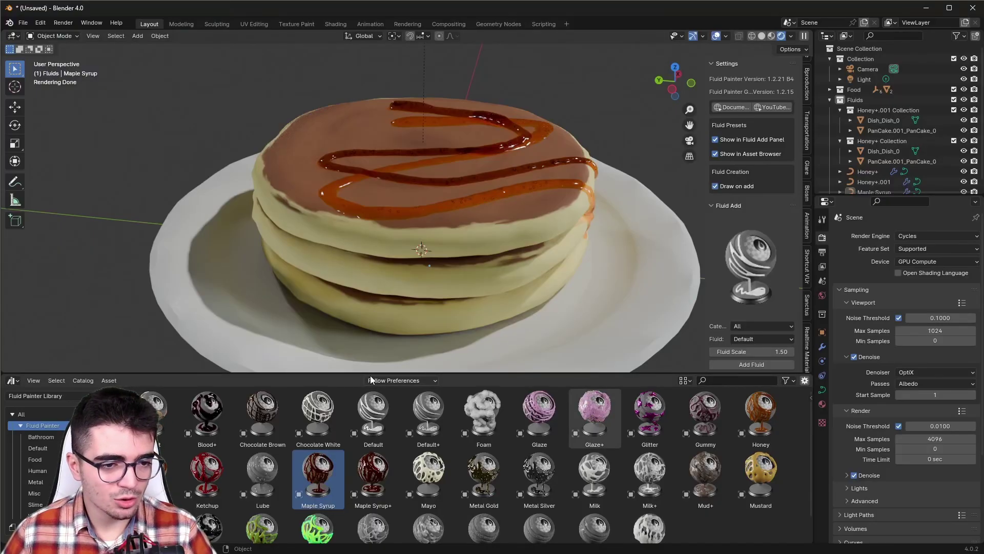
Enlarge the viewport above the asset library, then open and close the Add-ons preferences.
{"action": "left_click_drag", "start_coordinate": [369, 374], "coordinate": [347, 412]}
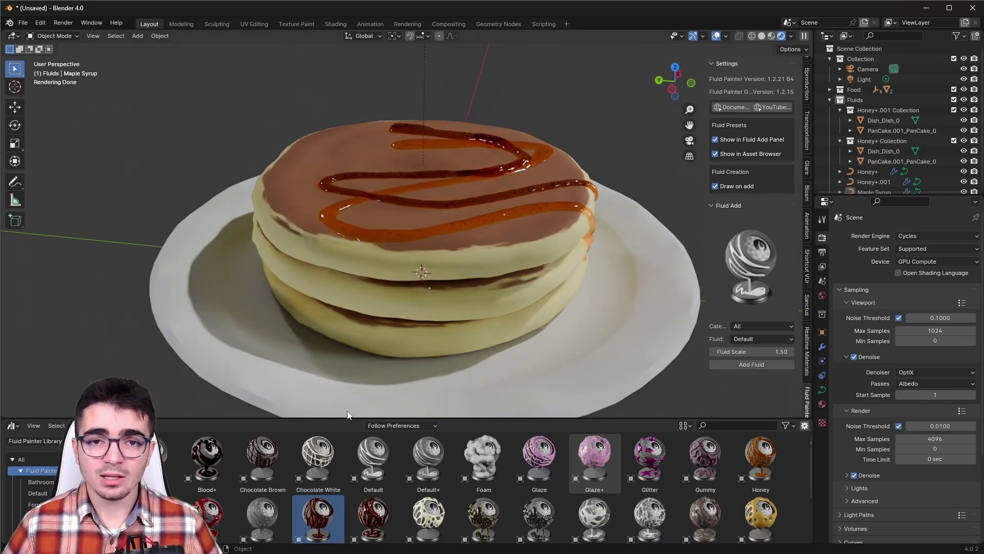
{"action": "left_click", "coordinate": [40, 23]}
{"action": "left_click", "coordinate": [72, 155]}
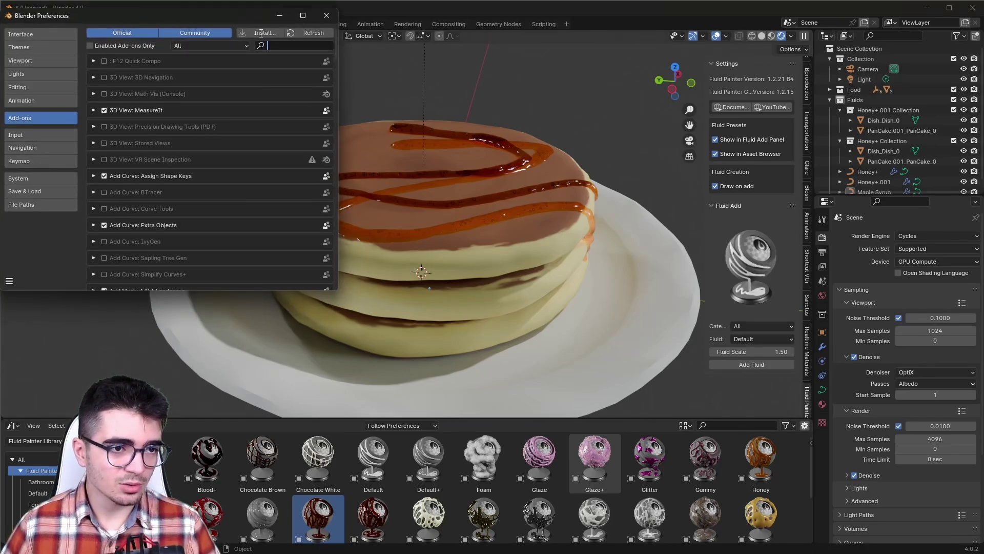
{"action": "mouse_move", "coordinate": [236, 19]}
{"action": "left_mouse_down"}
{"action": "mouse_move", "coordinate": [400, 93]}
{"action": "mouse_move", "coordinate": [498, 158]}
{"action": "left_mouse_up"}
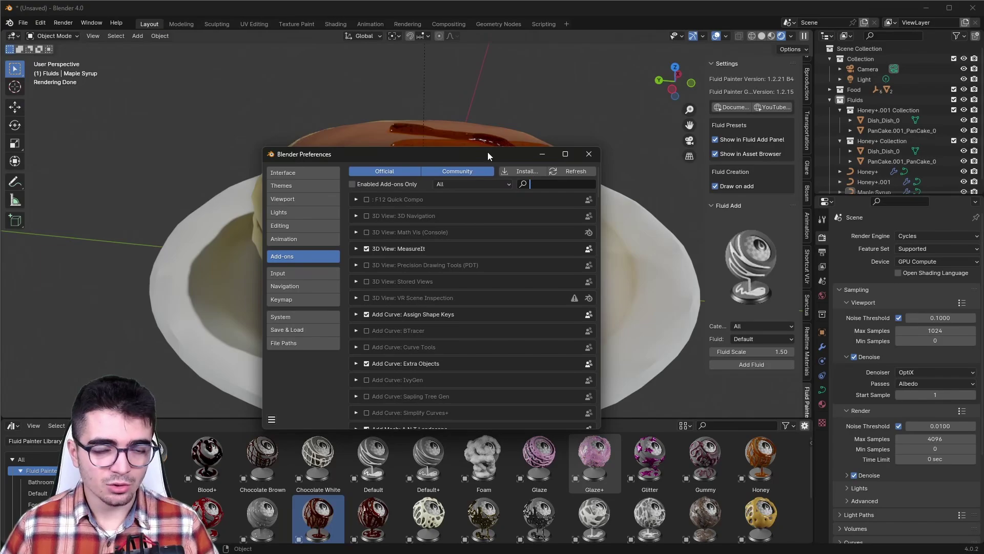
{"action": "left_click", "coordinate": [589, 155]}
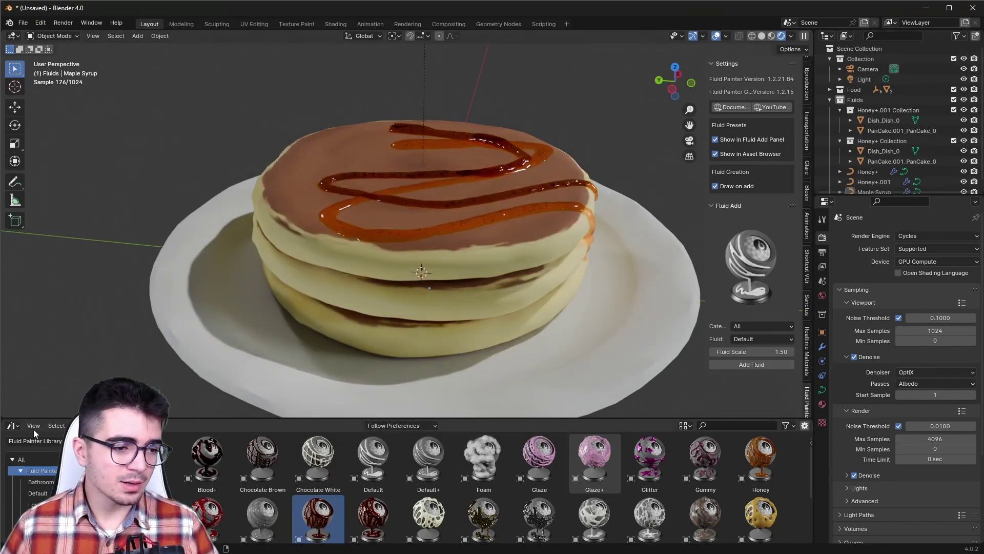
Keep Fluid Painter Library selected and enlarge the asset browser to show a third preset row.
{"action": "mouse_move", "coordinate": [91, 420]}
{"action": "left_mouse_down"}
{"action": "mouse_move", "coordinate": [91, 308]}
{"action": "mouse_move", "coordinate": [91, 406]}
{"action": "left_mouse_up"}
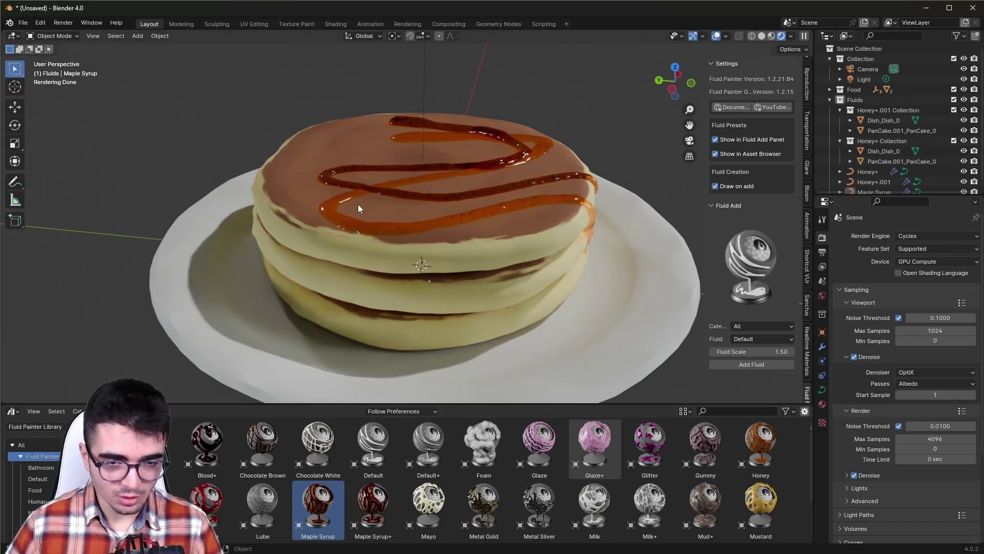
{"action": "key", "text": "n"}
{"action": "key", "text": "n"}
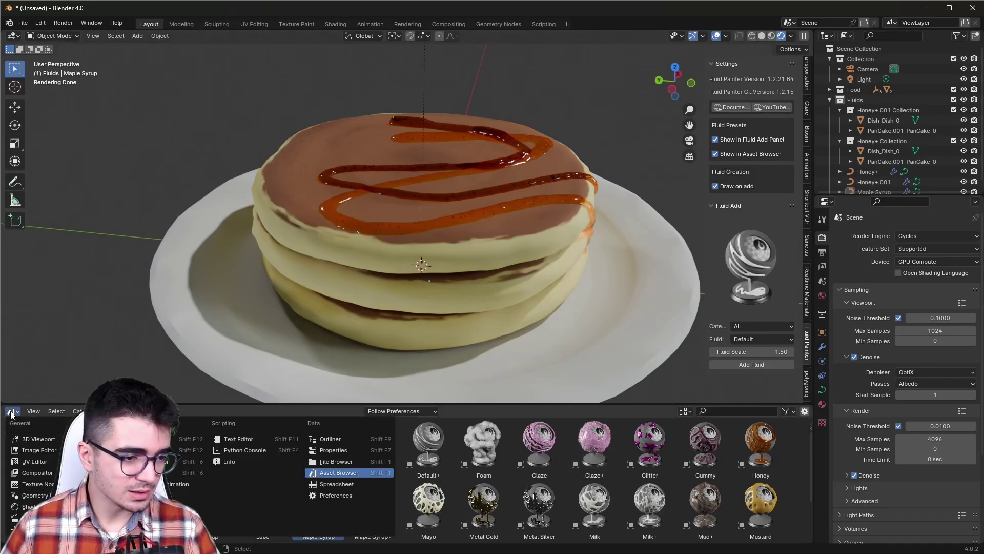
{"action": "left_click", "coordinate": [60, 427]}
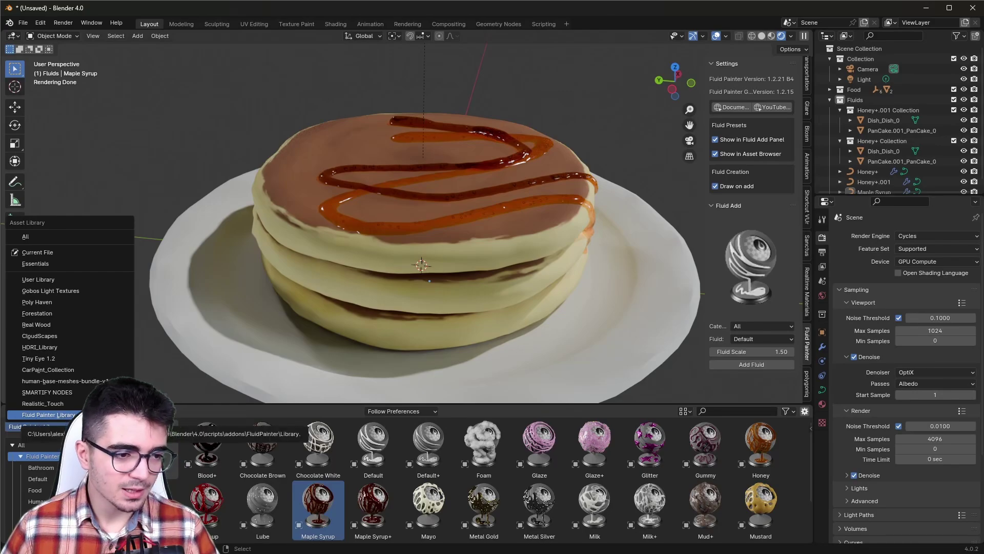
{"action": "left_click", "coordinate": [51, 414]}
{"action": "left_click_drag", "start_coordinate": [769, 404], "coordinate": [769, 379]}
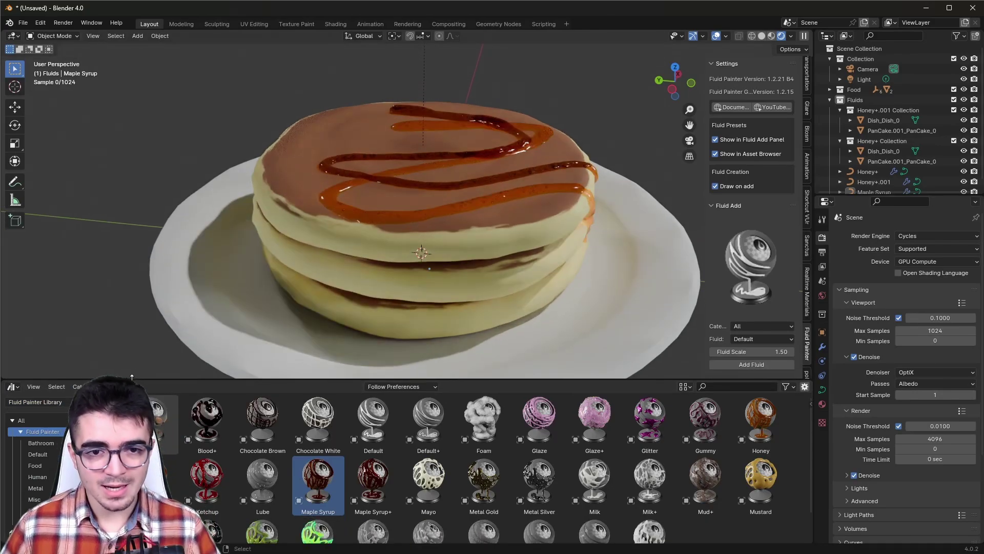
Select the Honey+.001 strand and set Fluid Scale 1.930, Thickness 1.310, Roughness 0.250.
{"action": "left_click", "coordinate": [480, 202]}
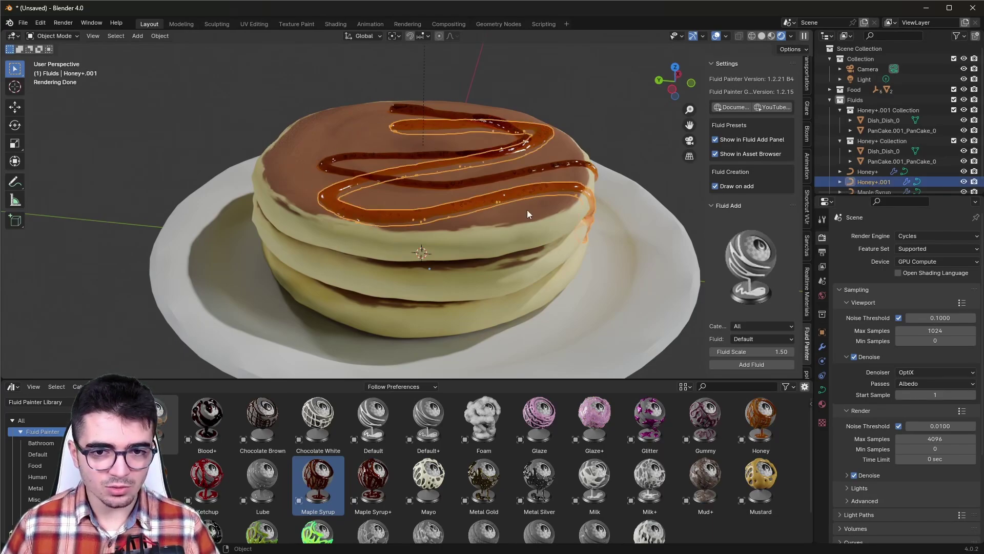
{"action": "scroll", "coordinate": [416, 206], "scroll_direction": "up", "scroll_amount": 1}
{"action": "scroll", "coordinate": [769, 212], "scroll_direction": "down", "scroll_amount": 5}
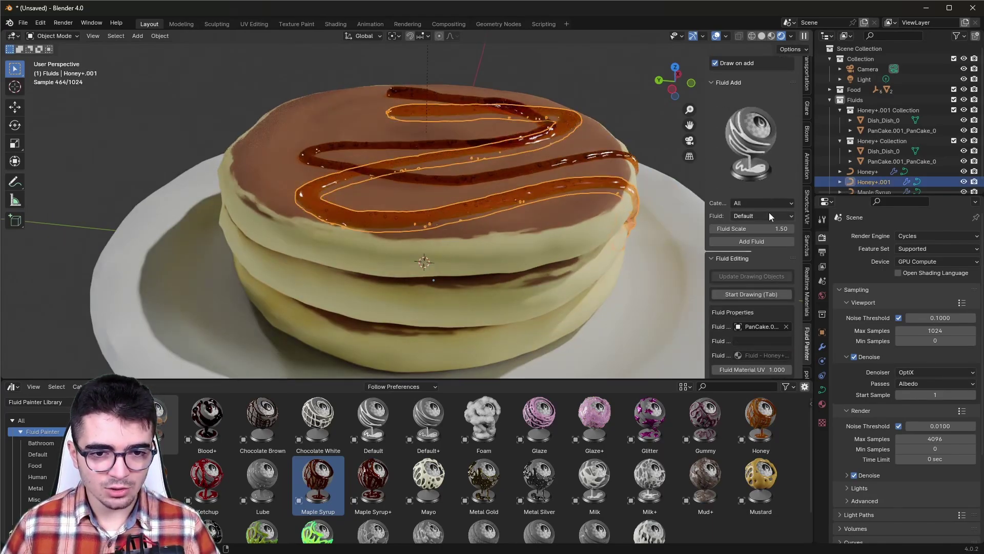
{"action": "scroll", "coordinate": [769, 213], "scroll_direction": "down", "scroll_amount": 5}
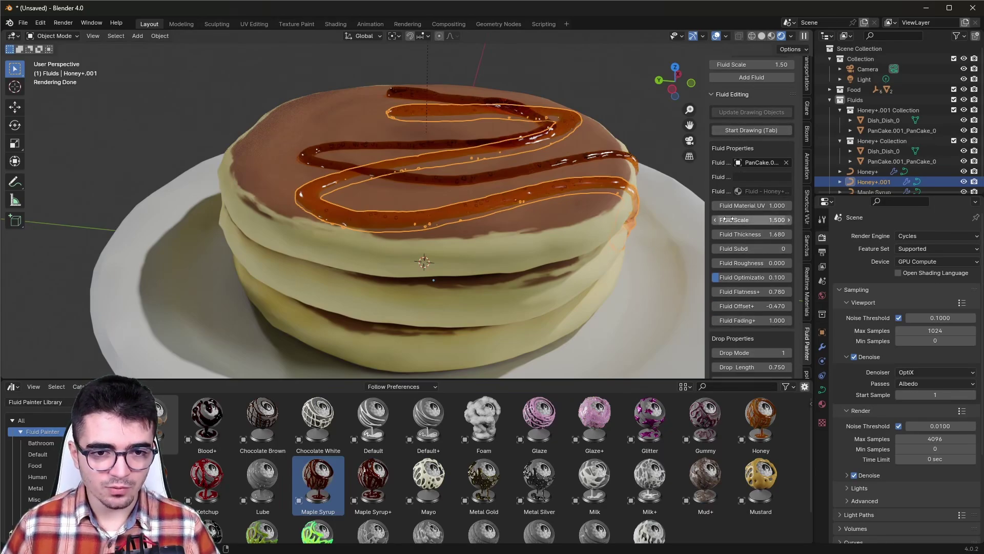
{"action": "mouse_move", "coordinate": [728, 220]}
{"action": "left_mouse_down"}
{"action": "mouse_move", "coordinate": [708, 219]}
{"action": "mouse_move", "coordinate": [779, 220]}
{"action": "mouse_move", "coordinate": [764, 235]}
{"action": "mouse_move", "coordinate": [733, 234]}
{"action": "left_mouse_up"}
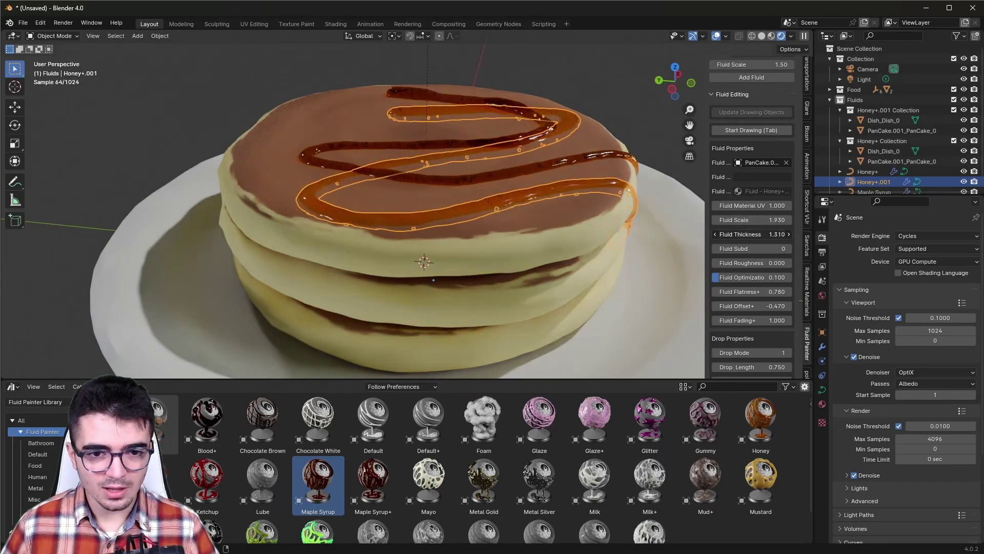
{"action": "scroll", "coordinate": [731, 291], "scroll_direction": "down", "scroll_amount": 1}
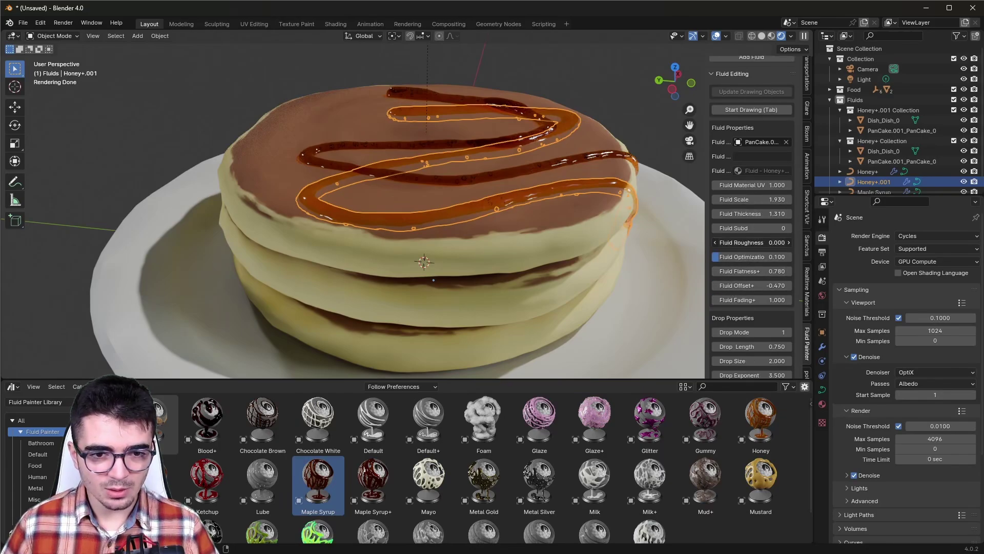
{"action": "left_click_drag", "start_coordinate": [751, 243], "coordinate": [769, 242]}
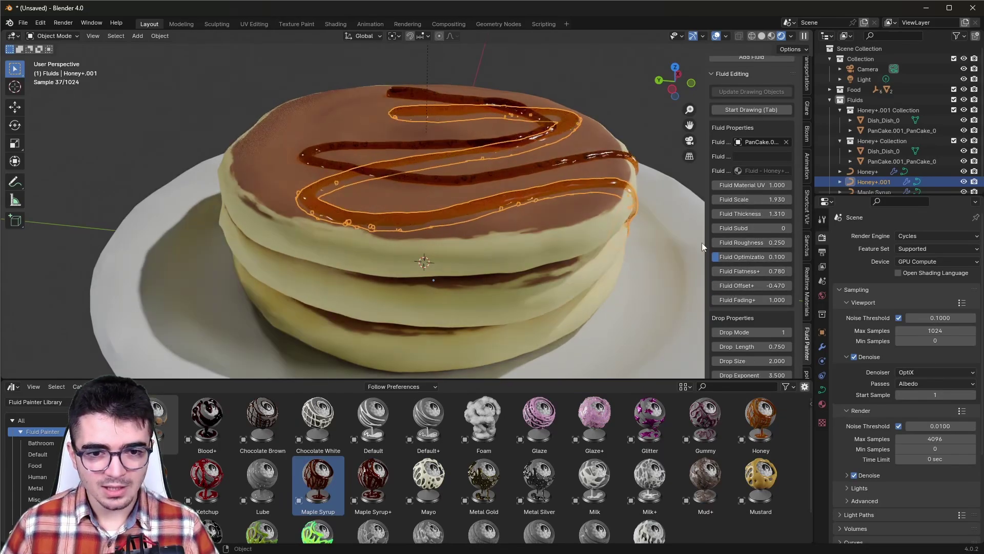
{"action": "scroll", "coordinate": [748, 257], "scroll_direction": "down", "scroll_amount": 3}
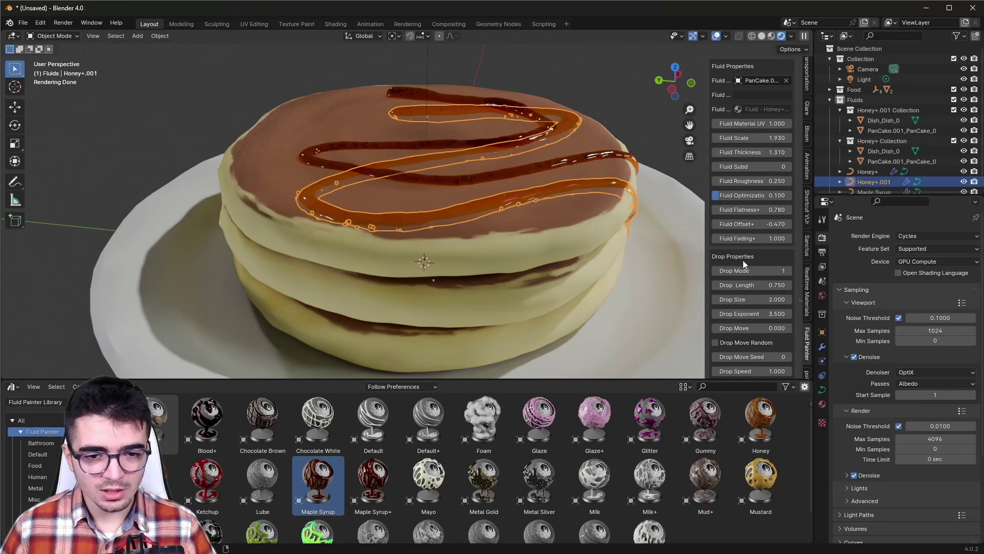
{"action": "scroll", "coordinate": [750, 251], "scroll_direction": "down", "scroll_amount": 4}
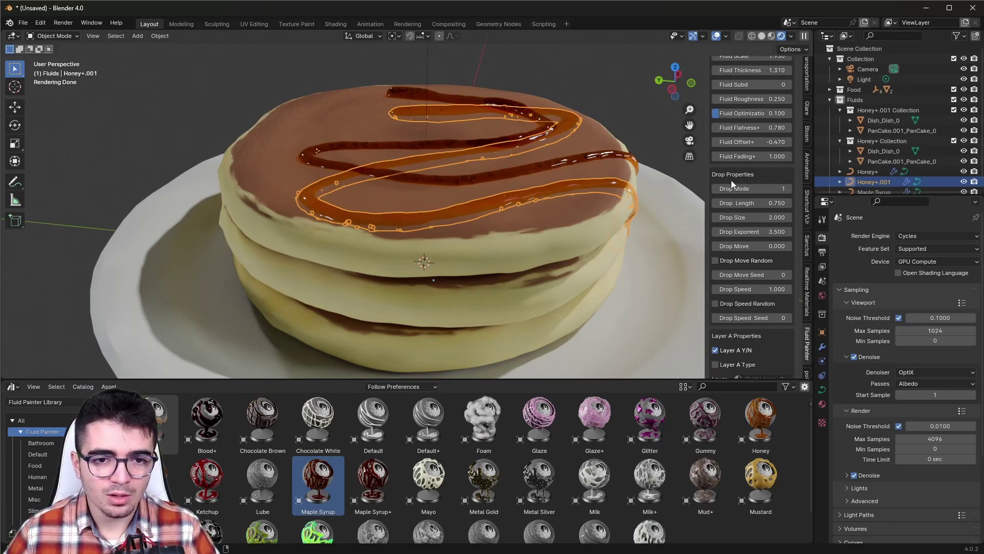
Turn on syrup drips with Drop Mode 1 and try Drop Move values, settling on 1.000.
{"action": "left_click", "coordinate": [783, 189]}
{"action": "middle_click_drag", "start_coordinate": [545, 236], "coordinate": [483, 233]}
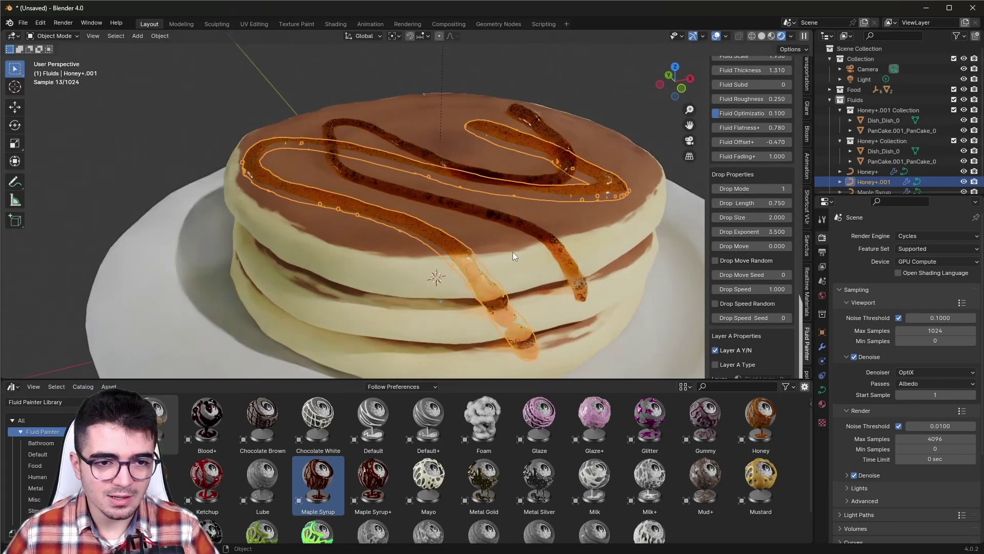
{"action": "mouse_move", "coordinate": [766, 244]}
{"action": "left_mouse_down"}
{"action": "mouse_move", "coordinate": [782, 244]}
{"action": "mouse_move", "coordinate": [749, 246]}
{"action": "mouse_move", "coordinate": [779, 246]}
{"action": "mouse_move", "coordinate": [757, 244]}
{"action": "left_mouse_up"}
{"action": "left_click", "coordinate": [716, 36]}
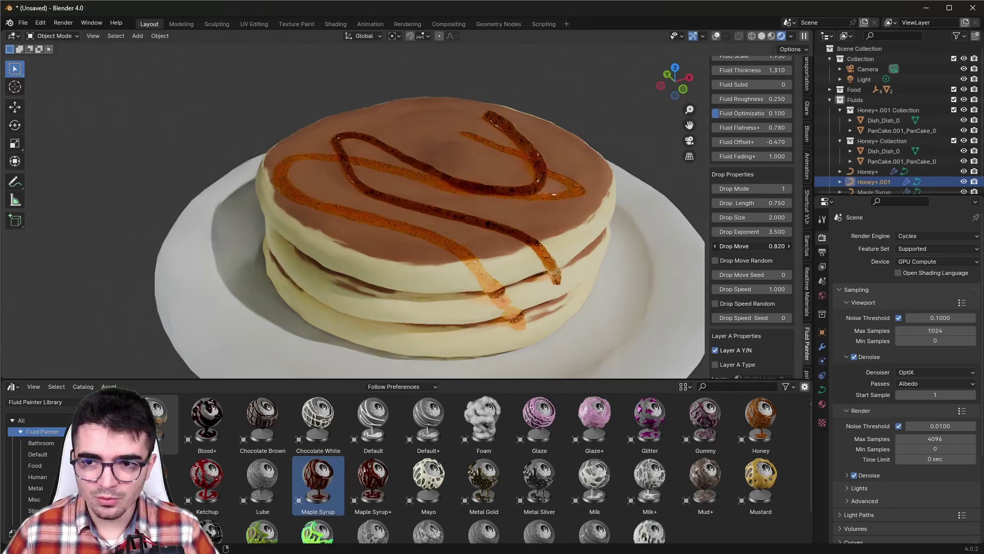
{"action": "left_click_drag", "start_coordinate": [754, 246], "coordinate": [757, 246]}
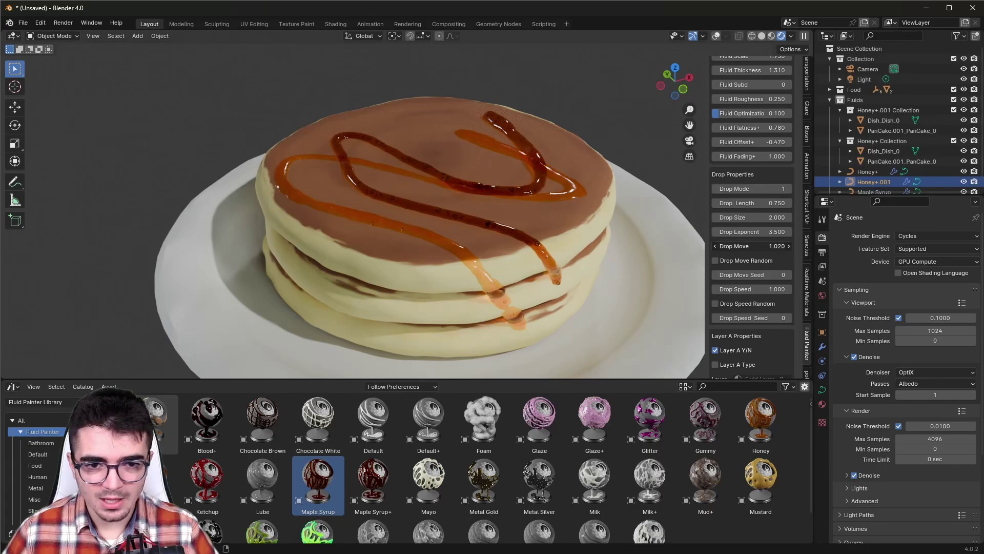
{"action": "type", "text": "1"}
{"action": "key", "text": "Return"}
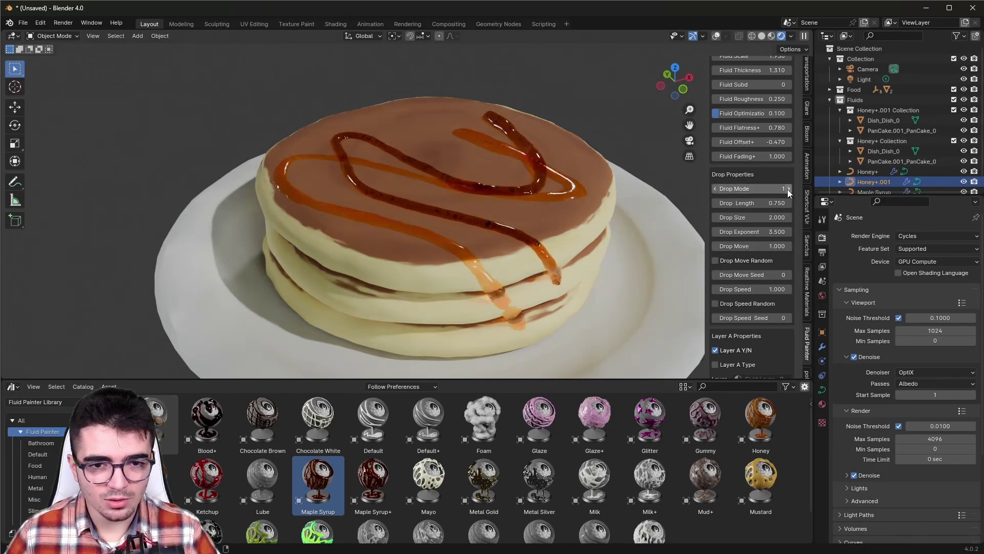
Try Drop Mode 2, then settle on Drop Mode 1 with Drop Move 1.070.
{"action": "left_click", "coordinate": [789, 189]}
{"action": "mouse_move", "coordinate": [752, 246]}
{"action": "left_mouse_down"}
{"action": "mouse_move", "coordinate": [769, 246]}
{"action": "mouse_move", "coordinate": [738, 246]}
{"action": "mouse_move", "coordinate": [776, 246]}
{"action": "left_mouse_up"}
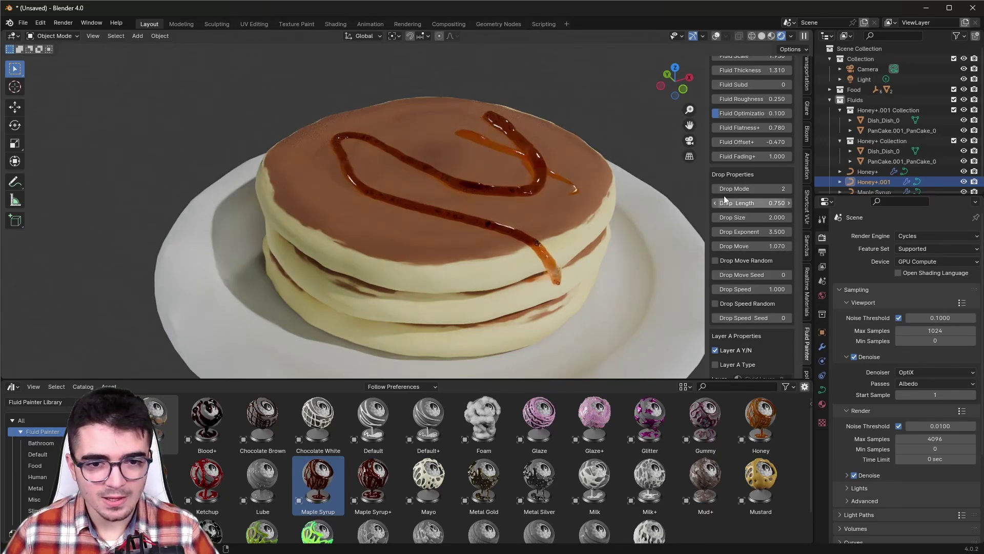
{"action": "left_click", "coordinate": [770, 188]}
{"action": "type", "text": "1"}
{"action": "key", "text": "Return"}
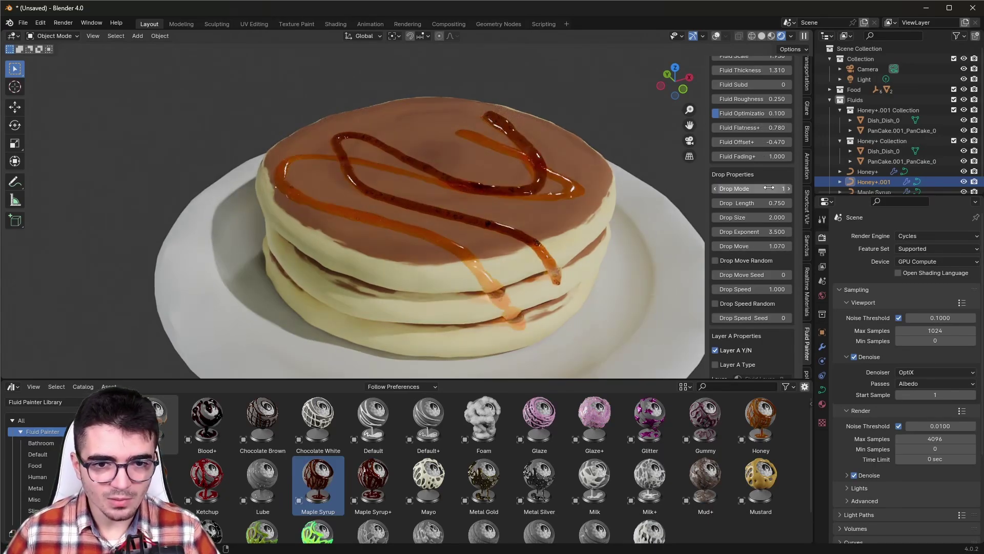
{"action": "left_click", "coordinate": [741, 246]}
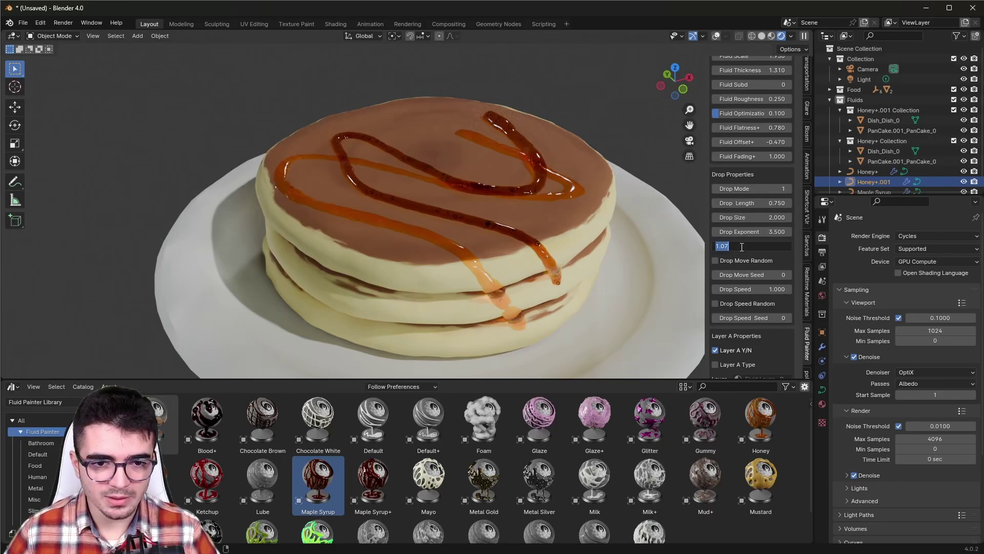
{"action": "type", "text": "0"}
{"action": "key", "text": "Return"}
{"action": "scroll", "coordinate": [753, 327], "scroll_direction": "up", "scroll_amount": 10}
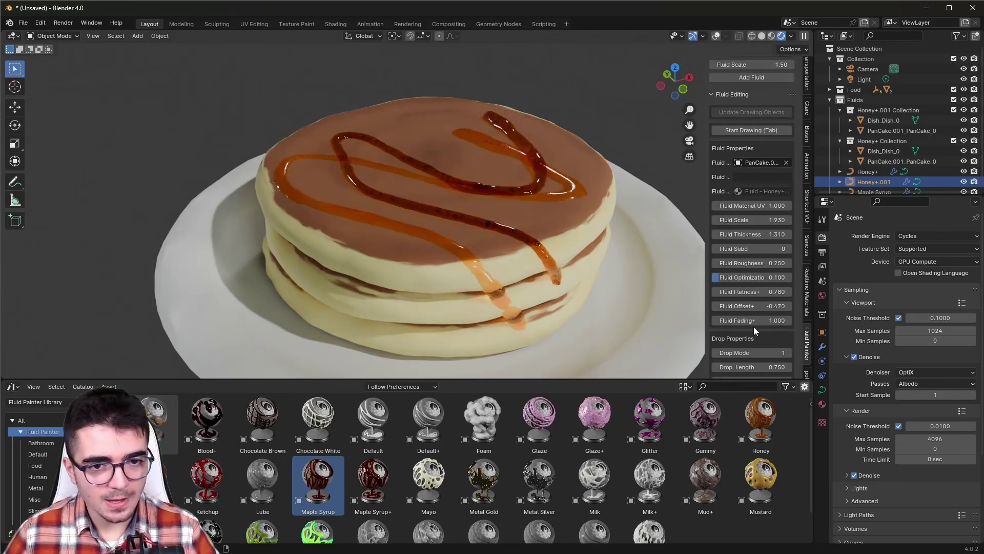
{"action": "scroll", "coordinate": [753, 325], "scroll_direction": "up", "scroll_amount": 5}
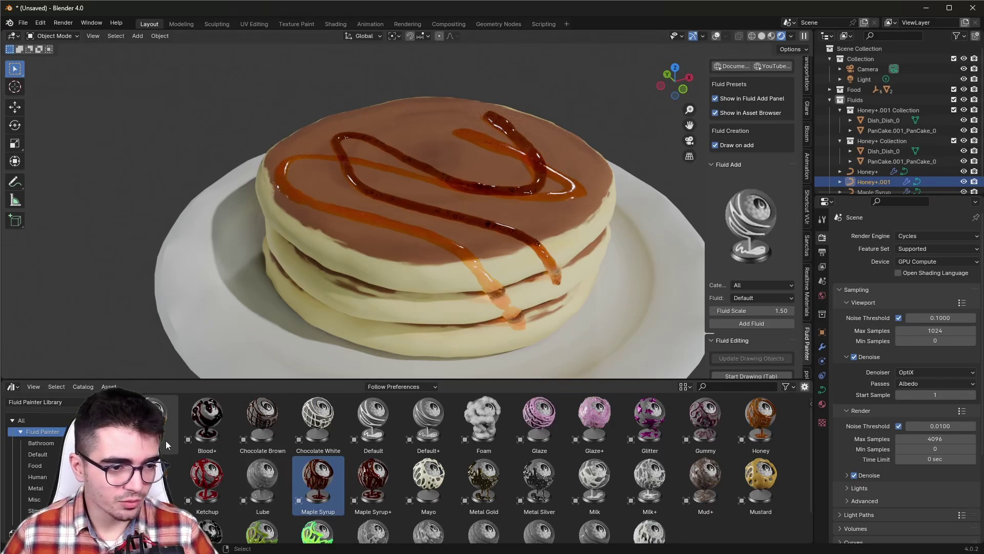
{"action": "left_click", "coordinate": [220, 429]}
{"action": "left_click", "coordinate": [319, 421]}
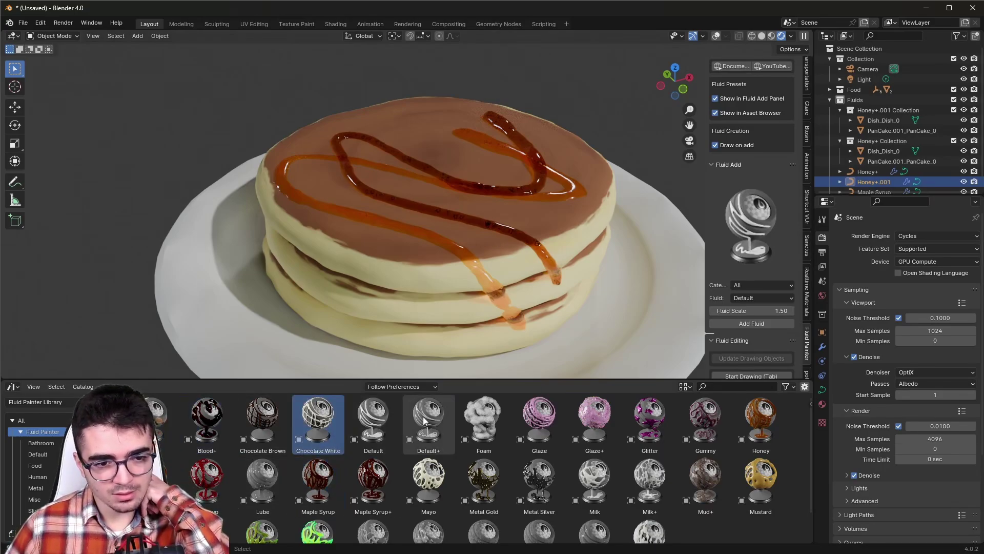
{"action": "left_click", "coordinate": [495, 414]}
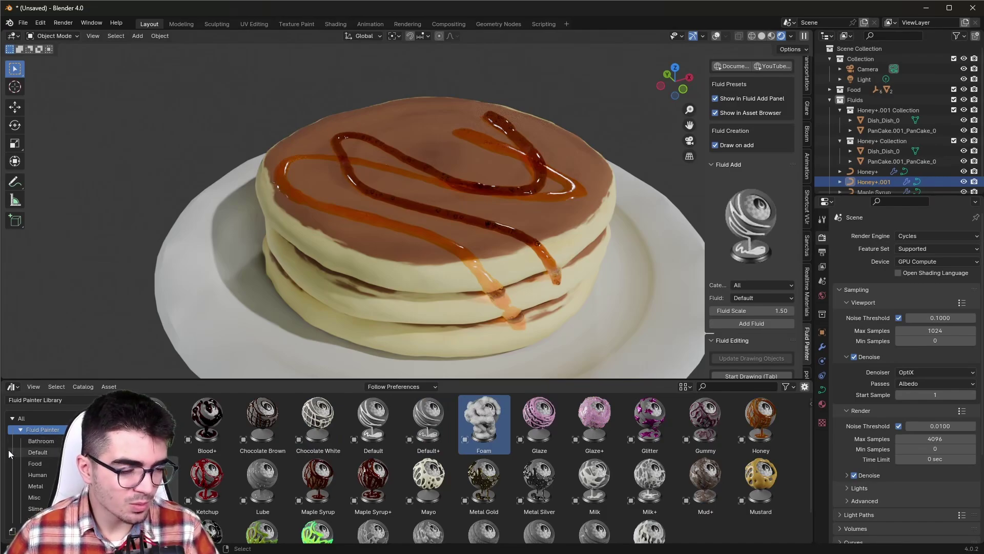
{"action": "scroll", "coordinate": [36, 492], "scroll_direction": "down", "scroll_amount": 1}
{"action": "left_click", "coordinate": [43, 442]}
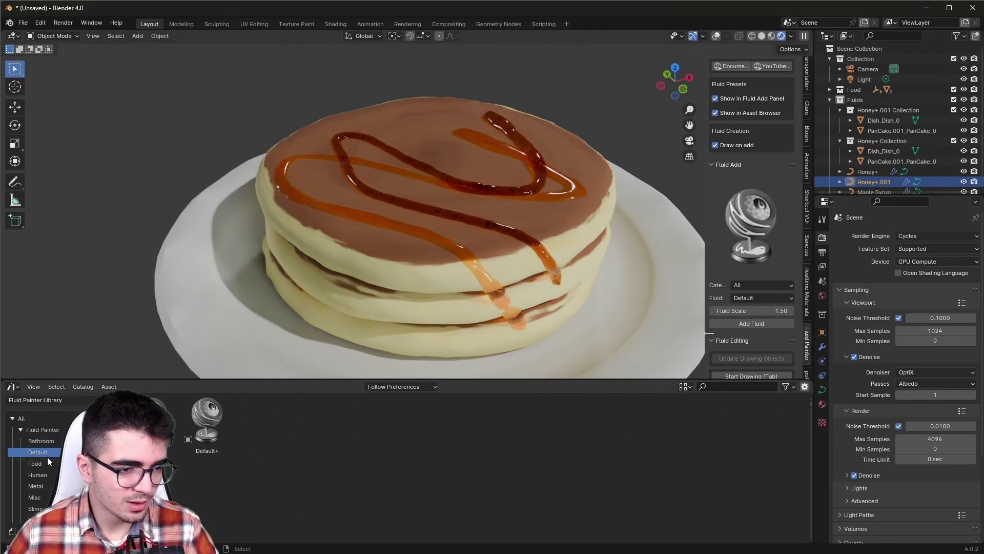
{"action": "left_click", "coordinate": [34, 463]}
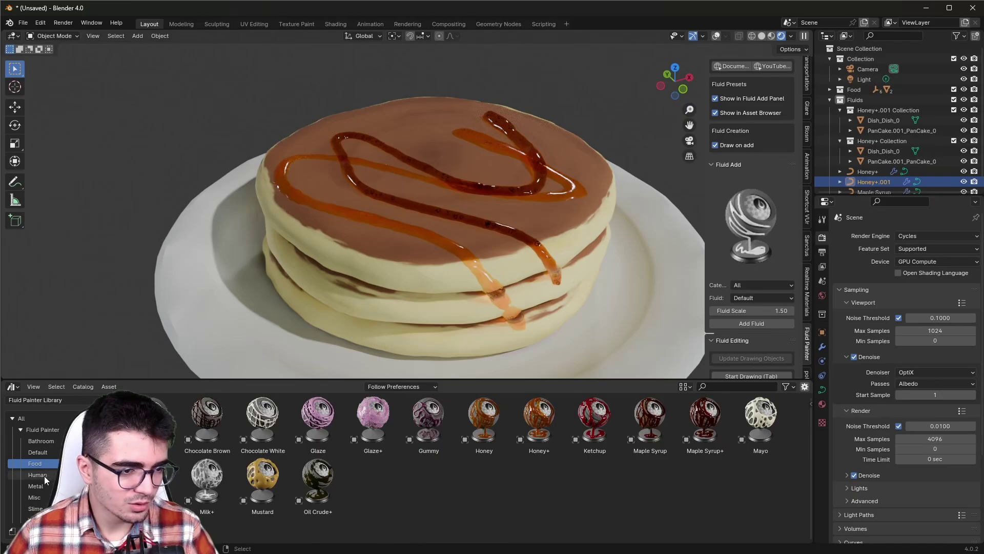
{"action": "left_click", "coordinate": [44, 475]}
{"action": "left_click", "coordinate": [35, 498]}
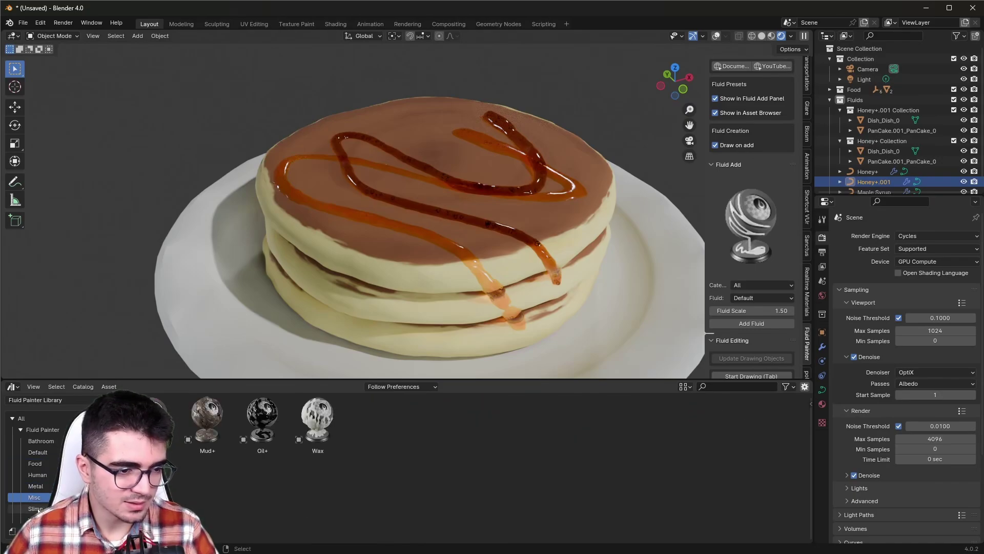
{"action": "left_click", "coordinate": [35, 520]}
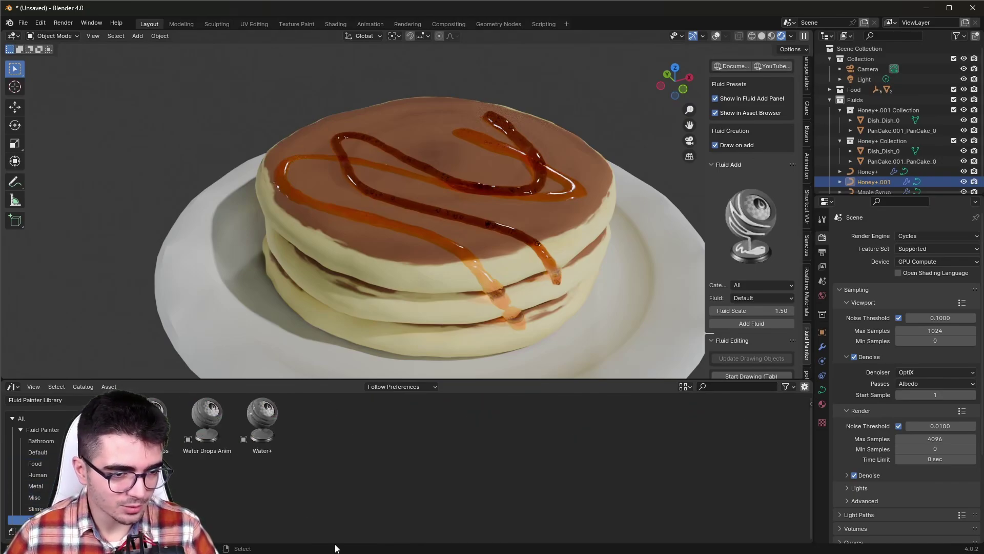
{"action": "left_click", "coordinate": [47, 427]}
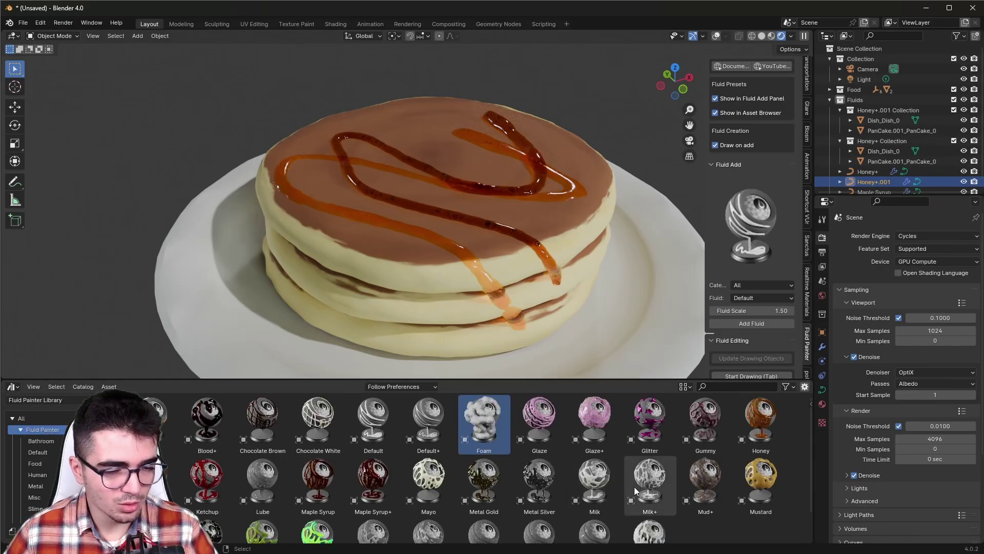
Delete the Honey+, Honey+.001 and Maple Syrup drizzles from the pancakes.
{"action": "key", "text": "Down"}
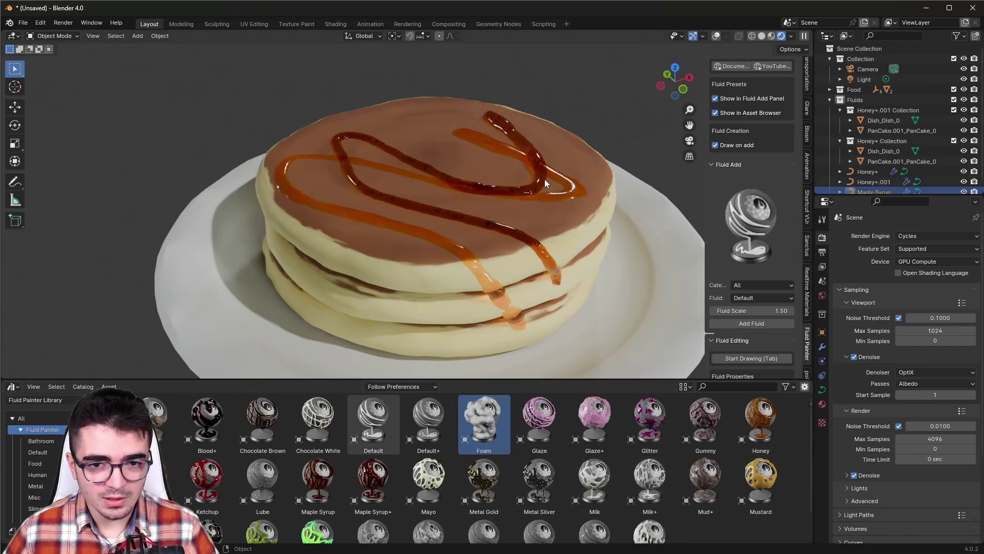
{"action": "left_click", "coordinate": [862, 163], "text": "shift"}
{"action": "key", "text": "Delete"}
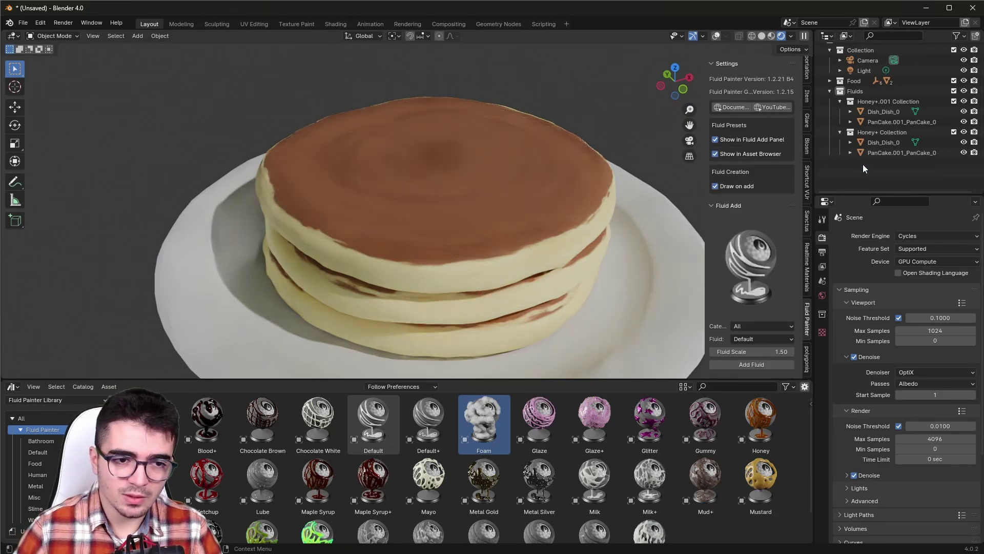
Hide the viewport overlays and add a Glaze+ fluid over the pancake stack.
{"action": "mouse_move", "coordinate": [463, 261]}
{"action": "middle_mouse_down"}
{"action": "mouse_move", "coordinate": [488, 229]}
{"action": "mouse_move", "coordinate": [483, 199]}
{"action": "mouse_move", "coordinate": [456, 241]}
{"action": "middle_mouse_up"}
{"action": "left_click", "coordinate": [448, 222]}
{"action": "key", "text": "Tab"}
{"action": "key", "text": "Tab"}
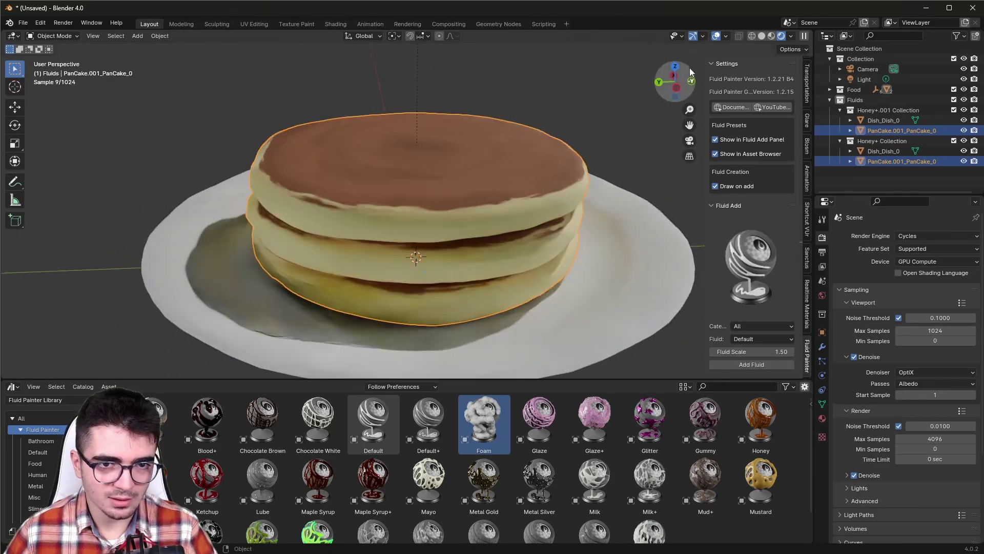
{"action": "left_click", "coordinate": [716, 36]}
{"action": "middle_click_drag", "start_coordinate": [282, 316], "coordinate": [282, 318]}
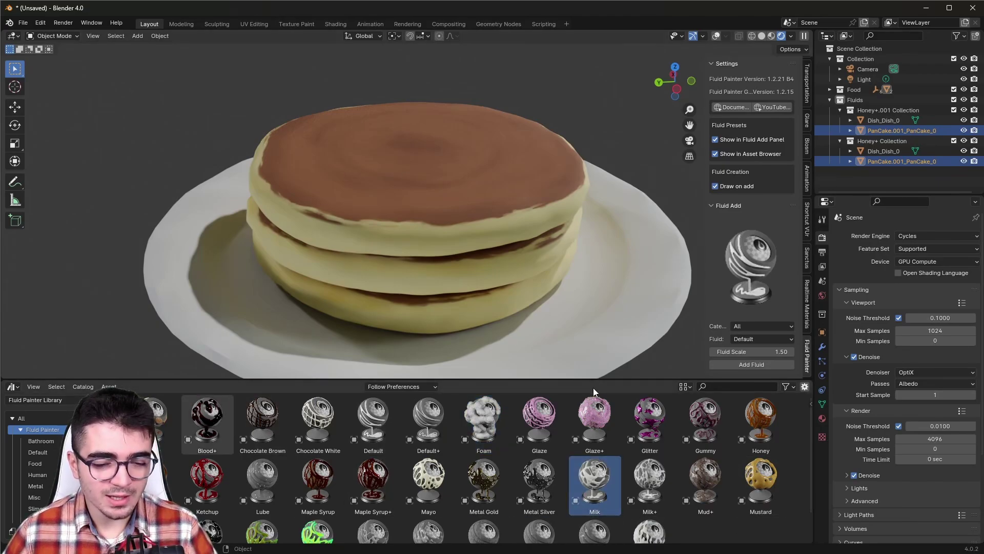
{"action": "mouse_move", "coordinate": [344, 250]}
{"action": "middle_mouse_down"}
{"action": "mouse_move", "coordinate": [396, 210]}
{"action": "mouse_move", "coordinate": [339, 244]}
{"action": "mouse_move", "coordinate": [340, 253]}
{"action": "mouse_move", "coordinate": [325, 248]}
{"action": "middle_mouse_up"}
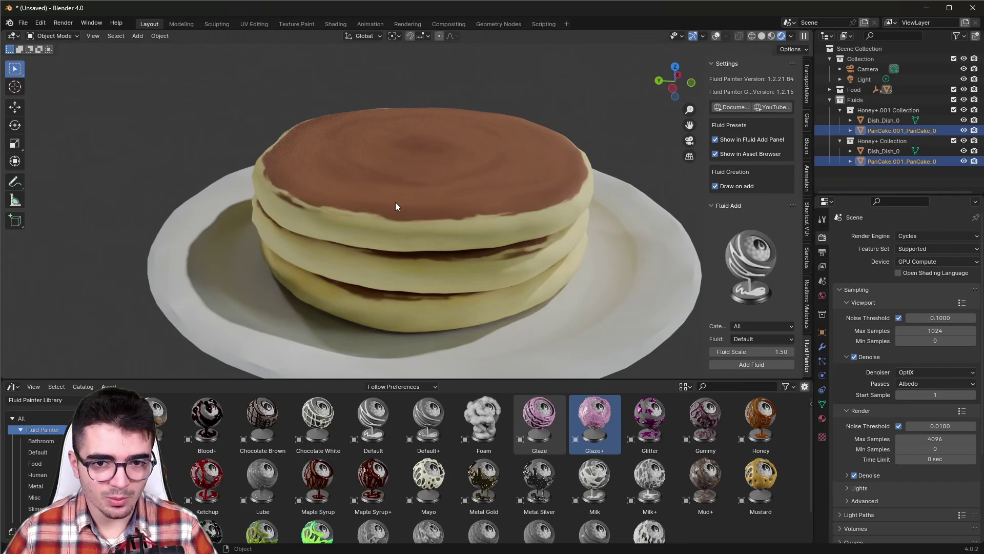
{"action": "left_click_drag", "start_coordinate": [602, 430], "coordinate": [449, 187]}
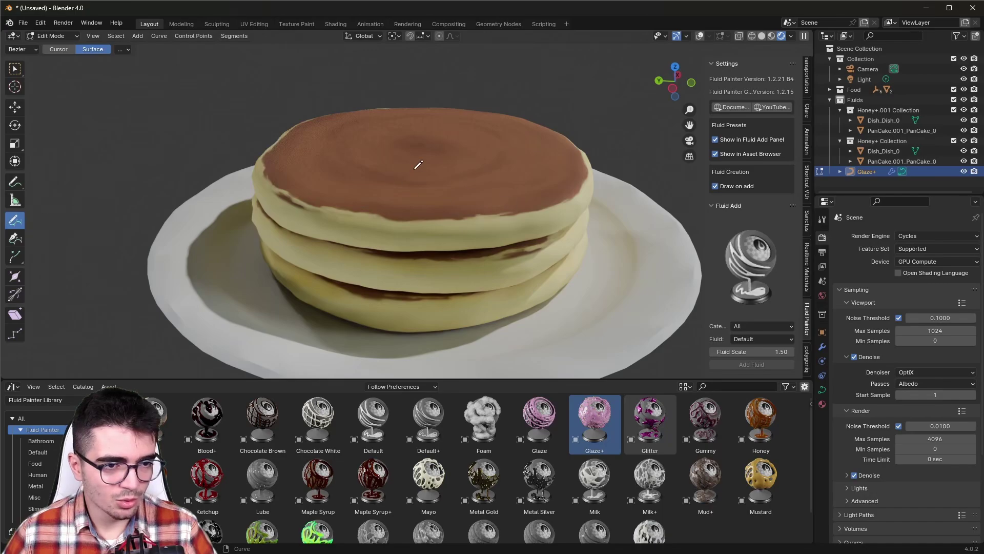
Draw a spiral of pink Glaze+ with rainbow sprinkles across the top pancake.
{"action": "scroll", "coordinate": [418, 164], "scroll_direction": "up", "scroll_amount": 2}
{"action": "middle_click_drag", "start_coordinate": [450, 215], "coordinate": [611, 319]}
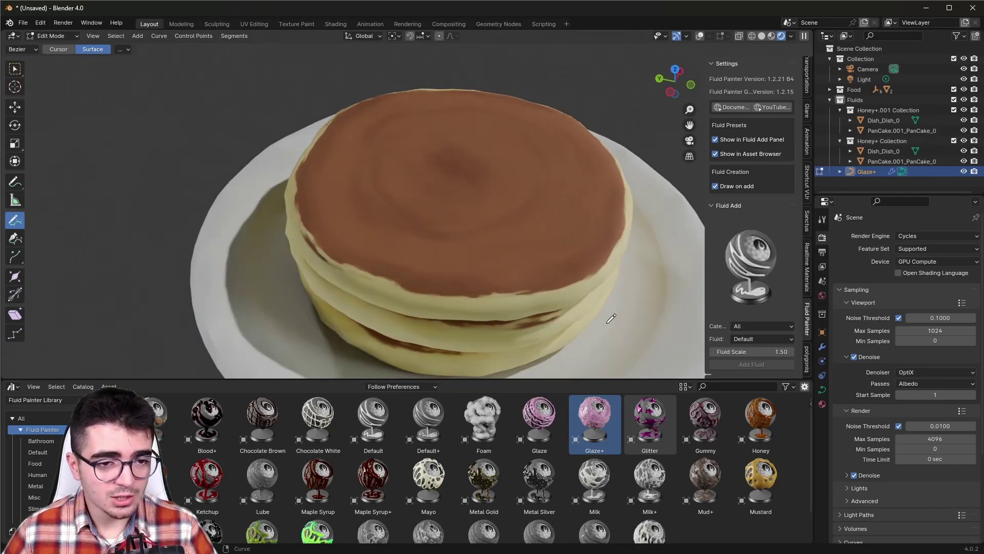
{"action": "middle_click_drag", "start_coordinate": [474, 238], "coordinate": [433, 272]}
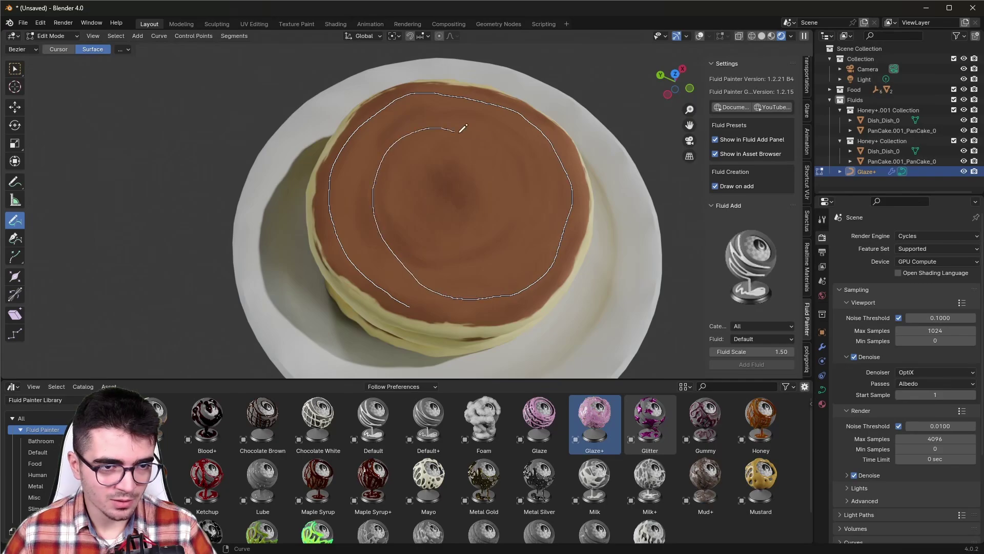
{"action": "left_click_drag", "start_coordinate": [484, 185], "coordinate": [486, 184]}
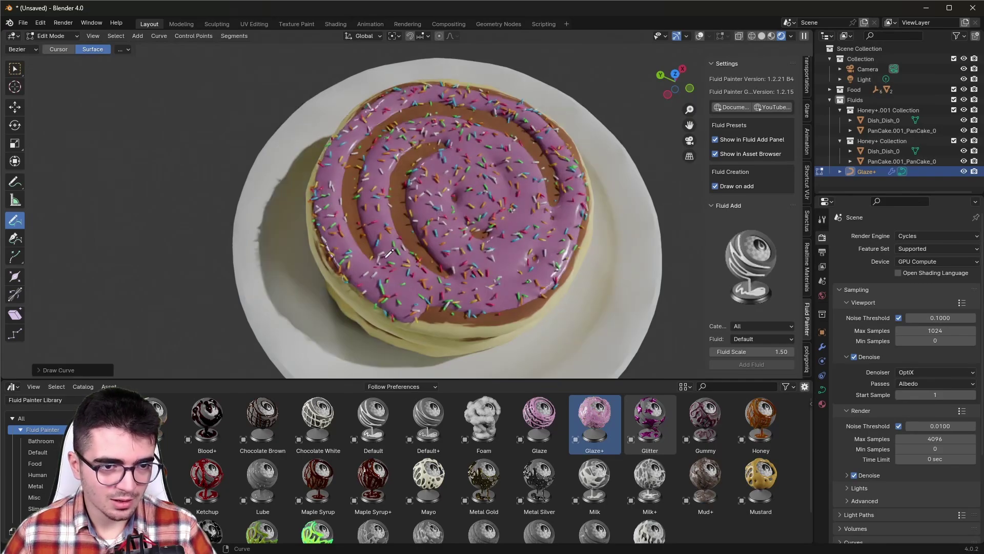
{"action": "middle_click_drag", "start_coordinate": [486, 183], "coordinate": [291, 203]}
{"action": "middle_click_drag", "start_coordinate": [233, 203], "coordinate": [308, 215]}
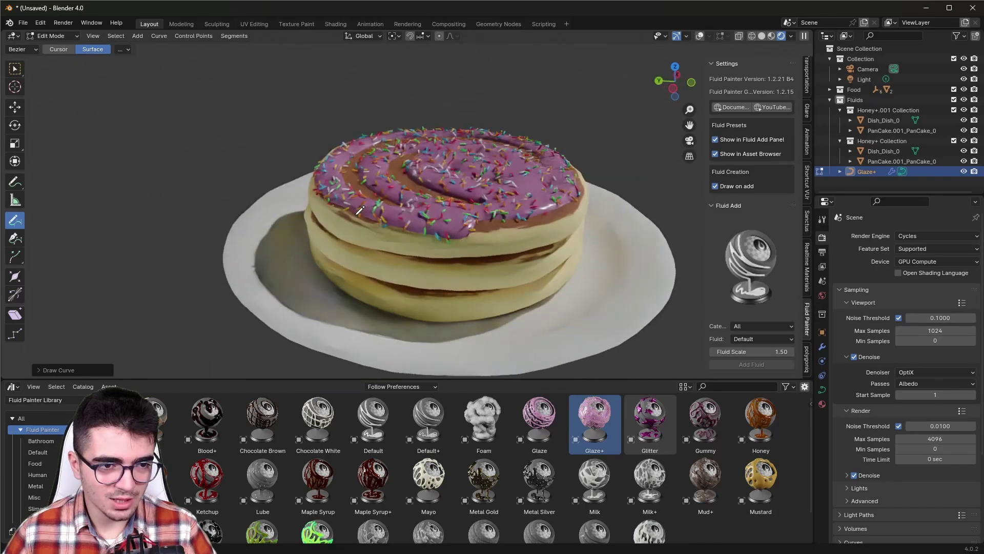
{"action": "scroll", "coordinate": [443, 270], "scroll_direction": "up", "scroll_amount": 4}
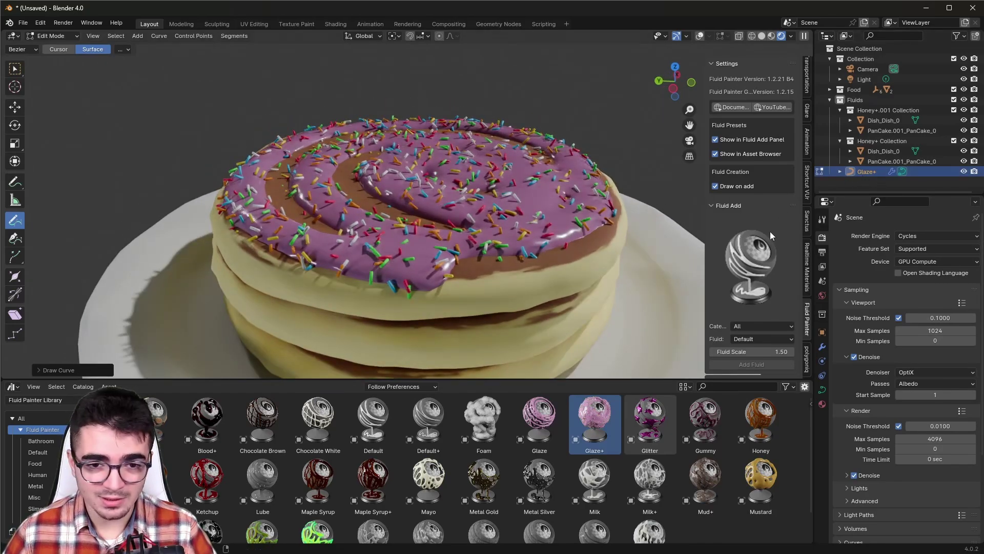
{"action": "scroll", "coordinate": [740, 269], "scroll_direction": "down", "scroll_amount": 5}
{"action": "scroll", "coordinate": [738, 270], "scroll_direction": "down", "scroll_amount": 2}
{"action": "scroll", "coordinate": [744, 264], "scroll_direction": "down", "scroll_amount": 4}
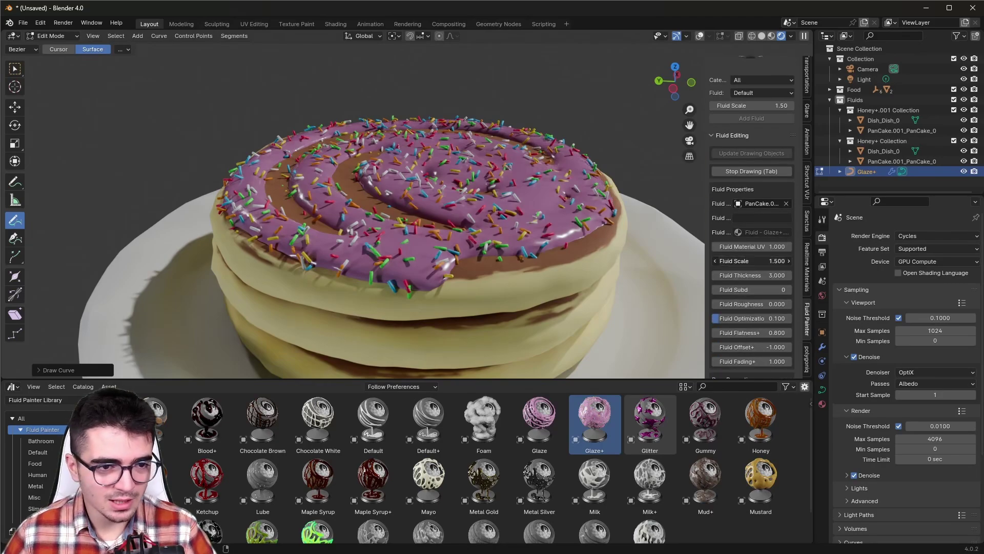
Set the glaze's Fluid Scale to 1.990.
{"action": "mouse_move", "coordinate": [751, 260]}
{"action": "left_mouse_down"}
{"action": "mouse_move", "coordinate": [718, 260]}
{"action": "mouse_move", "coordinate": [789, 261]}
{"action": "left_mouse_up"}
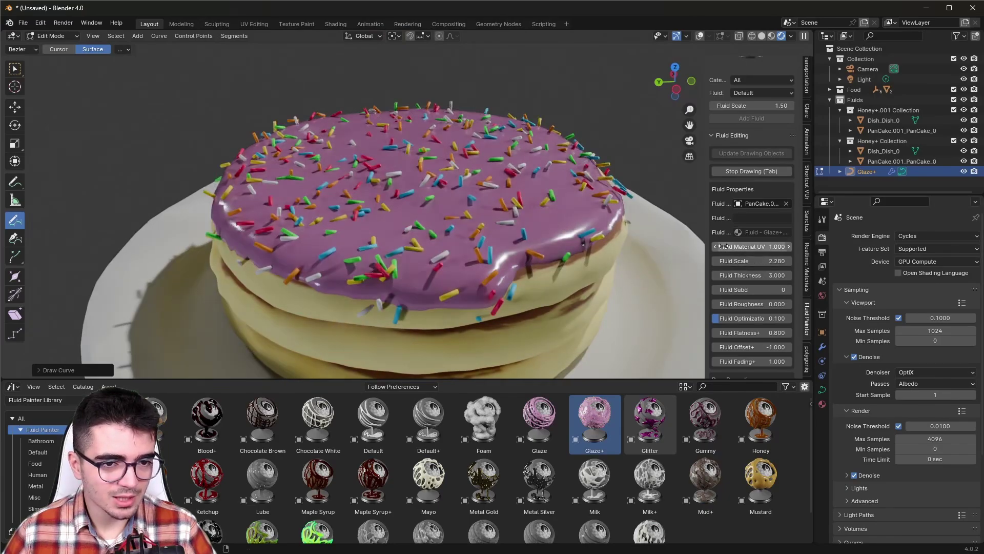
{"action": "mouse_move", "coordinate": [590, 230]}
{"action": "middle_mouse_down"}
{"action": "mouse_move", "coordinate": [513, 156]}
{"action": "mouse_move", "coordinate": [636, 231]}
{"action": "middle_mouse_up"}
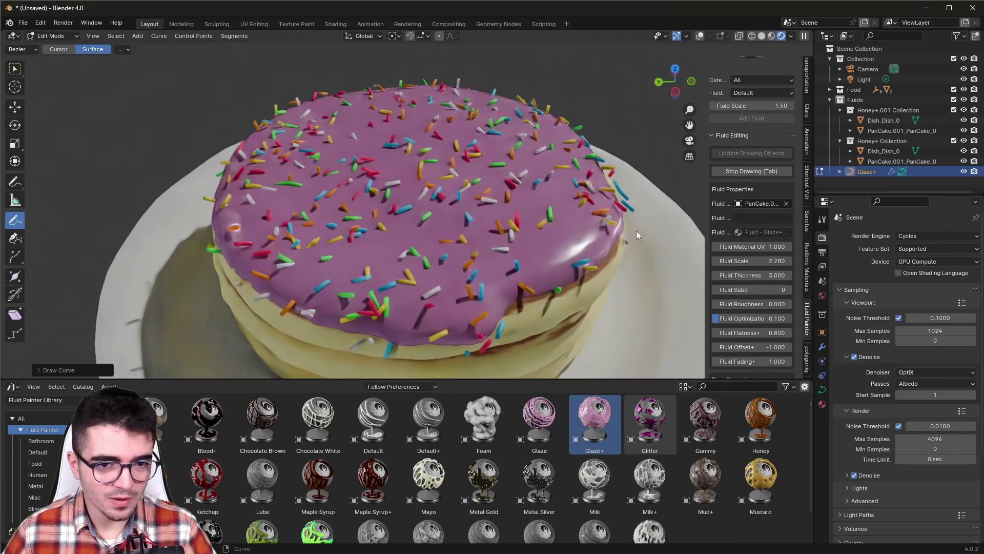
{"action": "mouse_move", "coordinate": [751, 261]}
{"action": "left_mouse_down"}
{"action": "mouse_move", "coordinate": [733, 260]}
{"action": "mouse_move", "coordinate": [743, 260]}
{"action": "left_mouse_up"}
Draw several short pink glaze drips down the sides of the pancake stack.
{"action": "middle_click_drag", "start_coordinate": [464, 210], "coordinate": [389, 167]}
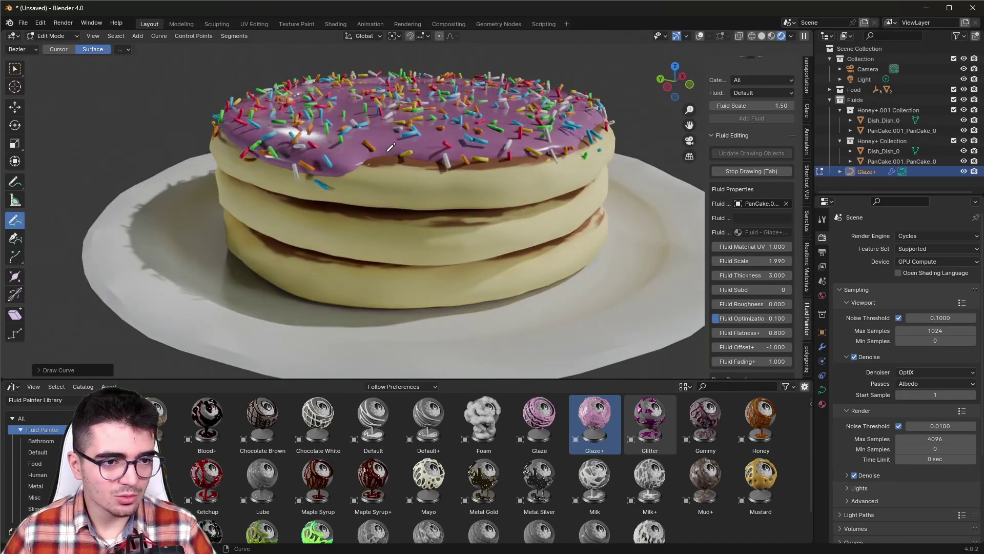
{"action": "left_click_drag", "start_coordinate": [366, 210], "coordinate": [367, 210]}
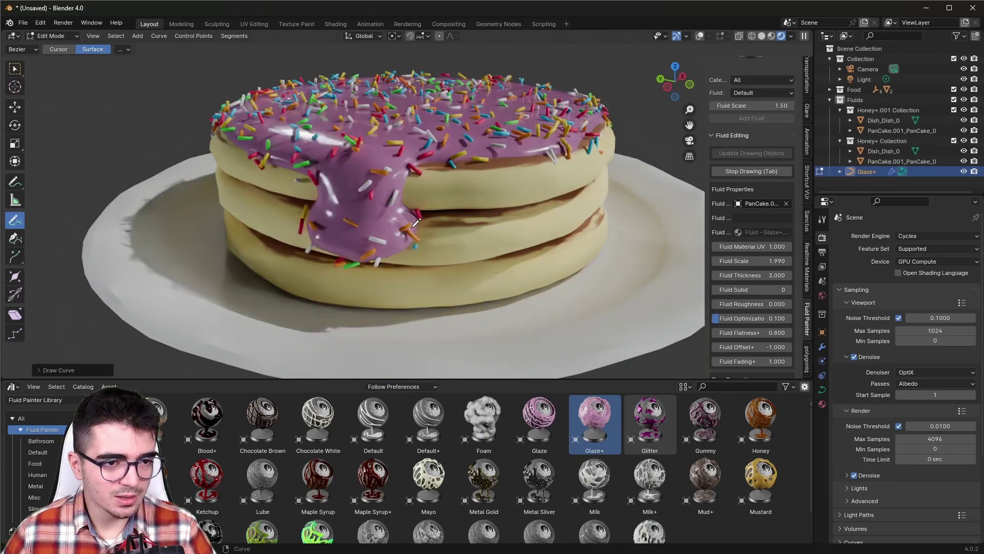
{"action": "middle_click_drag", "start_coordinate": [367, 210], "coordinate": [408, 150]}
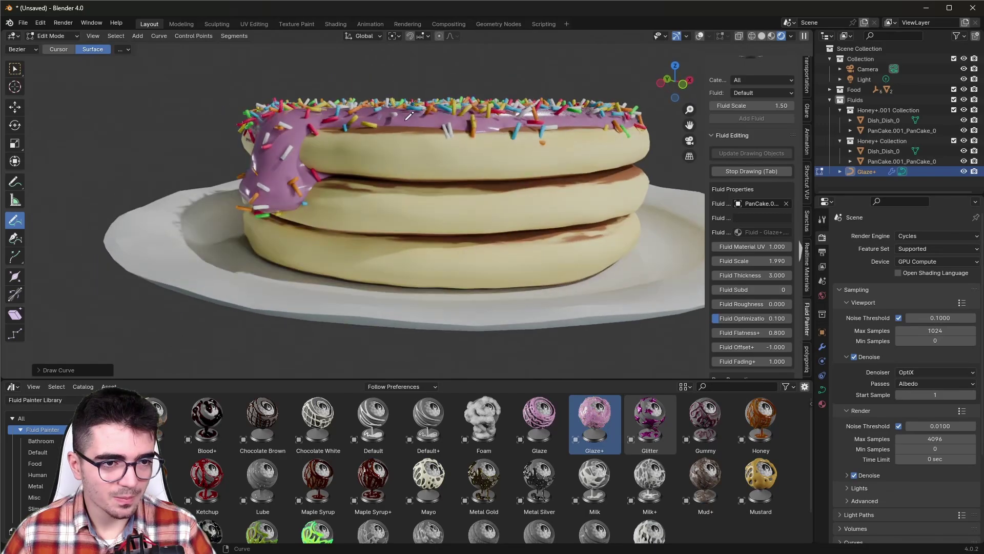
{"action": "left_click_drag", "start_coordinate": [468, 155], "coordinate": [468, 155]}
{"action": "mouse_move", "coordinate": [468, 156]}
{"action": "middle_mouse_down"}
{"action": "mouse_move", "coordinate": [413, 207]}
{"action": "mouse_move", "coordinate": [420, 165]}
{"action": "middle_mouse_up"}
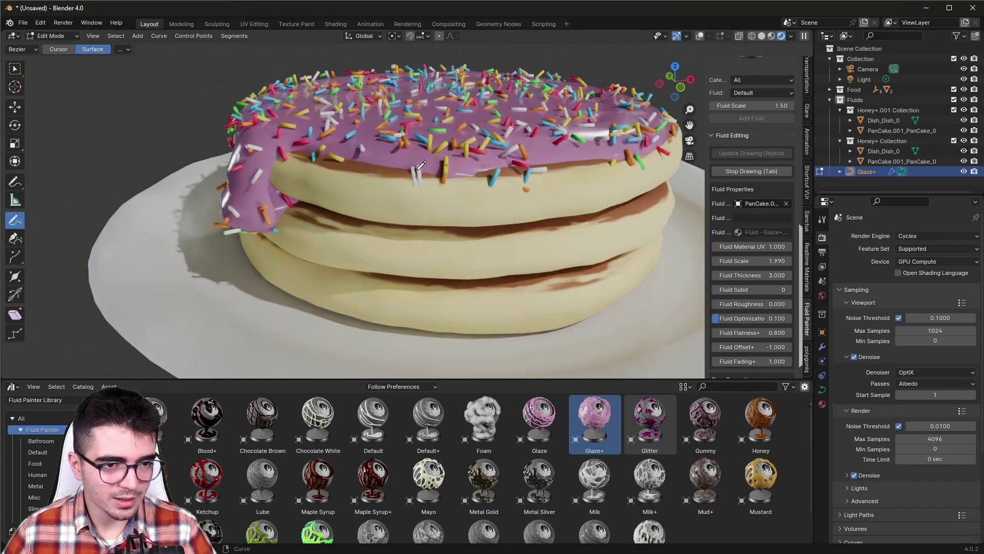
{"action": "left_click_drag", "start_coordinate": [442, 172], "coordinate": [429, 233]}
{"action": "middle_click_drag", "start_coordinate": [429, 234], "coordinate": [440, 212]}
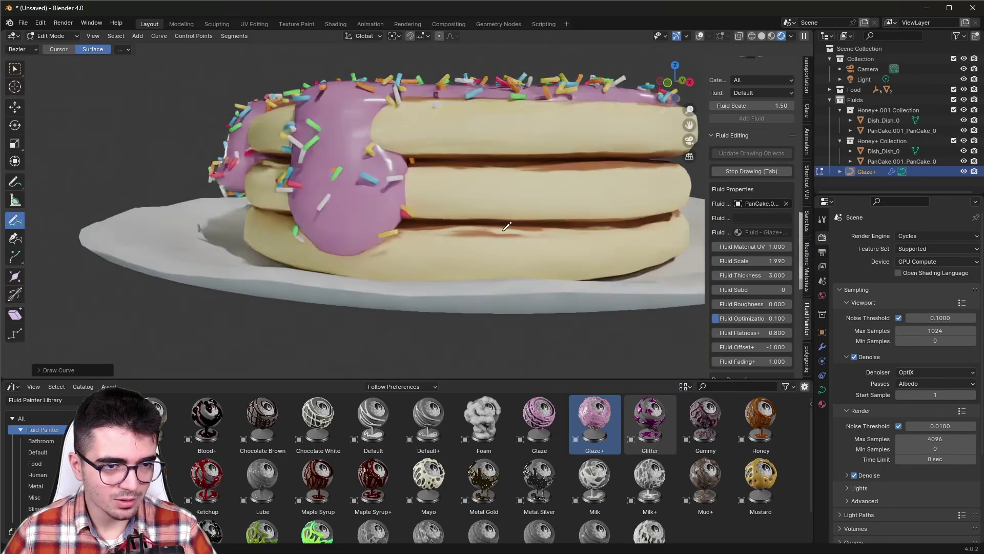
{"action": "left_click_drag", "start_coordinate": [391, 209], "coordinate": [391, 210]}
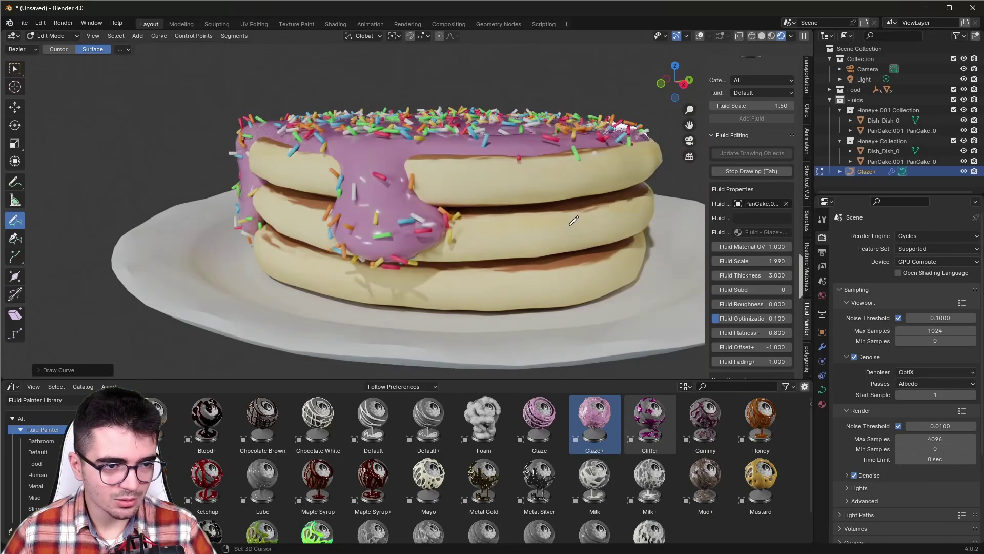
{"action": "mouse_move", "coordinate": [391, 210]}
{"action": "middle_mouse_down"}
{"action": "mouse_move", "coordinate": [326, 207]}
{"action": "mouse_move", "coordinate": [283, 152]}
{"action": "middle_mouse_up"}
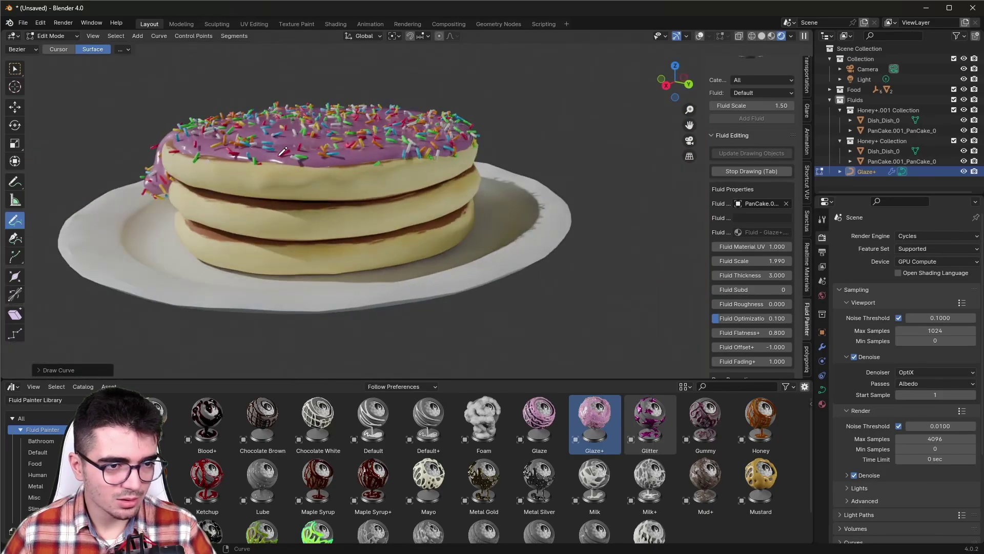
{"action": "middle_click_drag", "start_coordinate": [297, 228], "coordinate": [373, 189]}
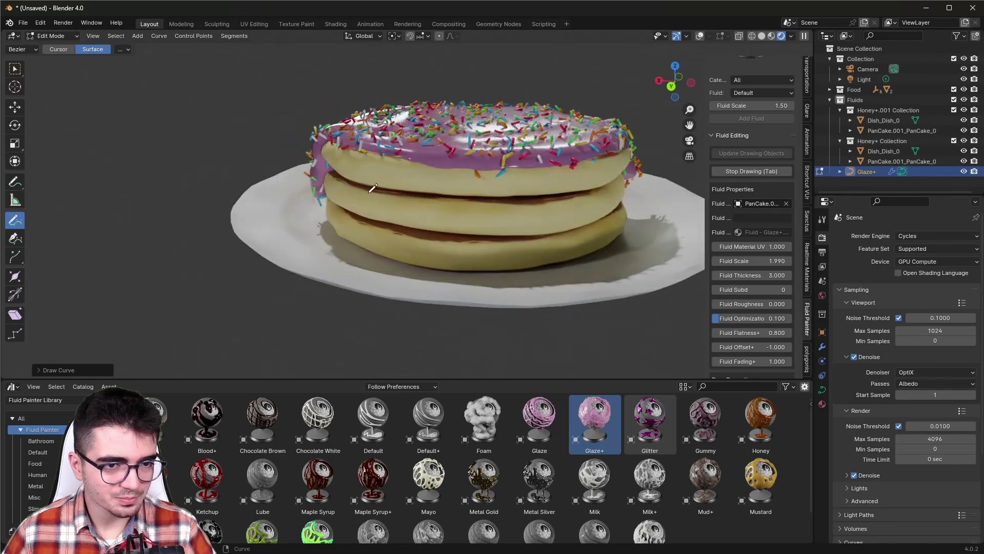
{"action": "left_click_drag", "start_coordinate": [478, 215], "coordinate": [479, 215]}
{"action": "mouse_move", "coordinate": [478, 215]}
{"action": "middle_mouse_down"}
{"action": "mouse_move", "coordinate": [536, 186]}
{"action": "mouse_move", "coordinate": [434, 243]}
{"action": "mouse_move", "coordinate": [503, 211]}
{"action": "middle_mouse_up"}
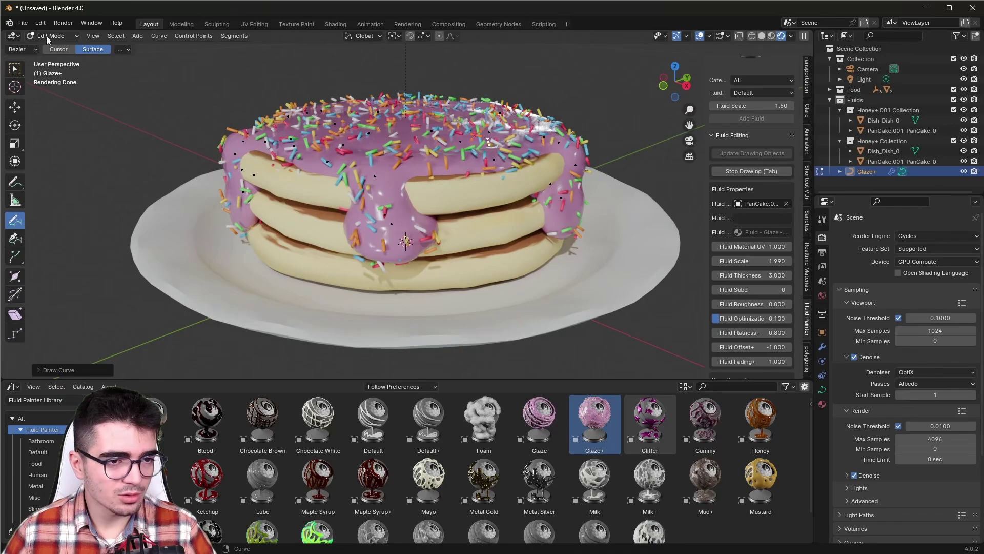
Move and scale glaze curve points to reshape a drip on the stack.
{"action": "scroll", "coordinate": [399, 257], "scroll_direction": "up", "scroll_amount": 3}
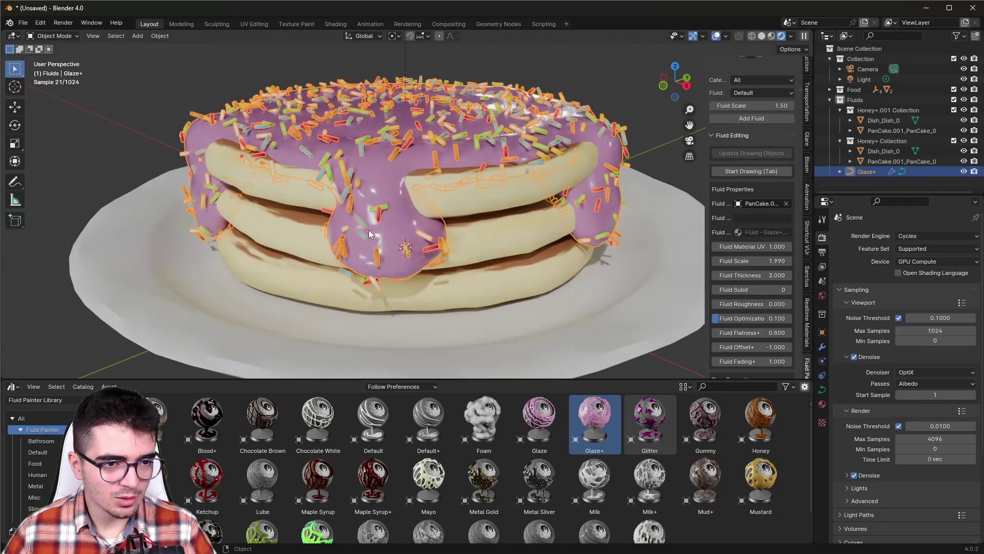
{"action": "middle_click_drag", "start_coordinate": [396, 266], "coordinate": [410, 264]}
{"action": "scroll", "coordinate": [410, 264], "scroll_direction": "down", "scroll_amount": 3}
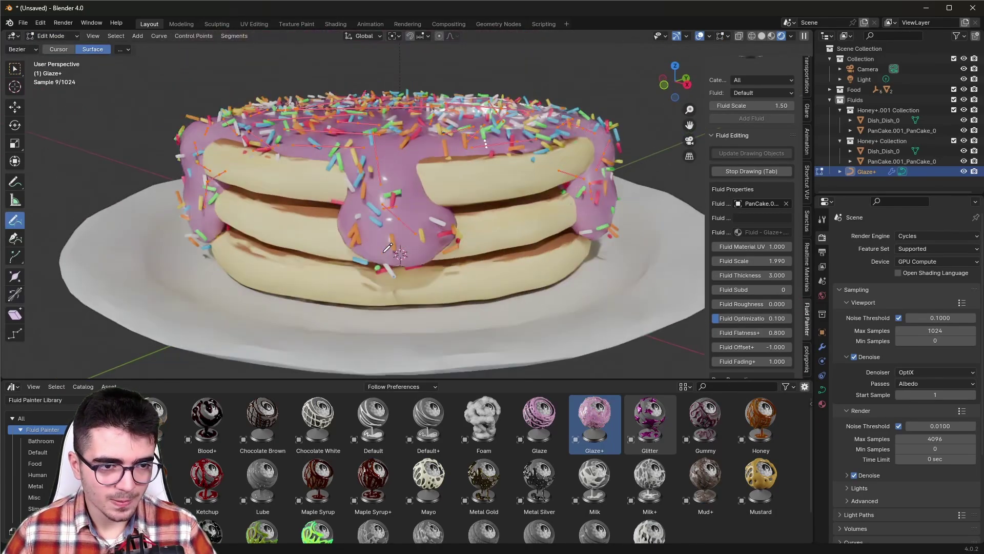
{"action": "scroll", "coordinate": [420, 262], "scroll_direction": "up", "scroll_amount": 3}
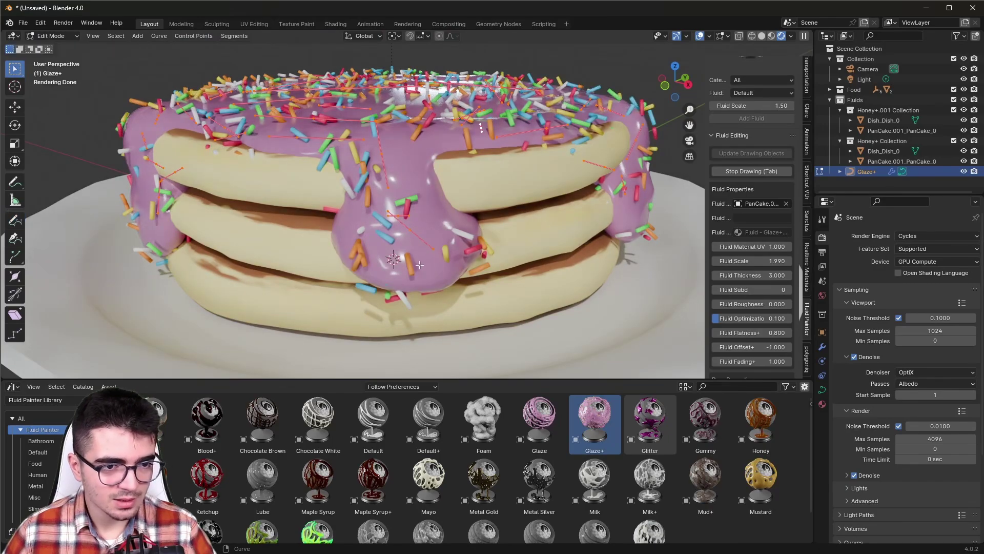
{"action": "scroll", "coordinate": [418, 240], "scroll_direction": "down", "scroll_amount": 2}
{"action": "scroll", "coordinate": [419, 239], "scroll_direction": "up", "scroll_amount": 5}
{"action": "scroll", "coordinate": [461, 246], "scroll_direction": "up", "scroll_amount": 3}
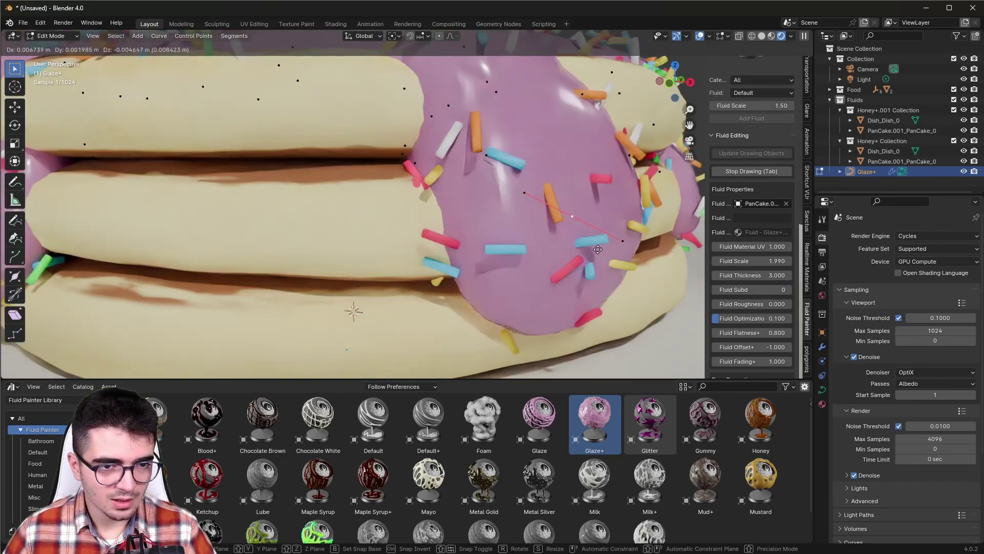
{"action": "scroll", "coordinate": [523, 258], "scroll_direction": "down", "scroll_amount": 5}
{"action": "key", "text": "g"}
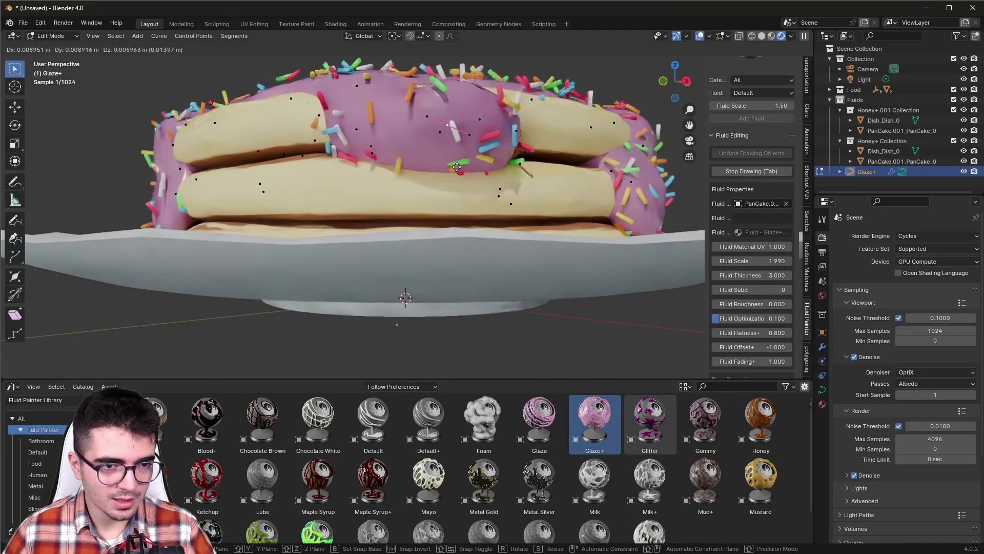
{"action": "left_click", "coordinate": [590, 241]}
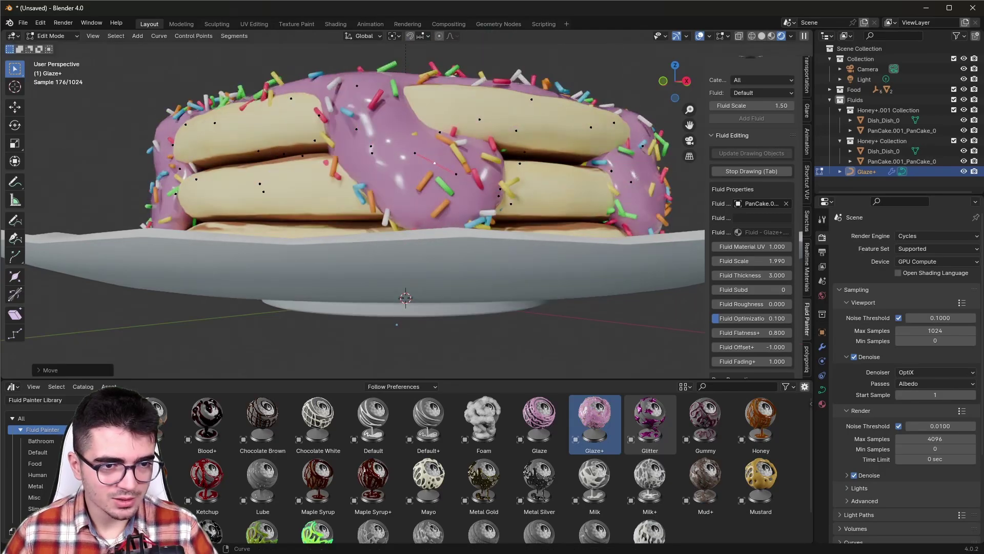
{"action": "key", "text": "s"}
{"action": "left_click", "coordinate": [494, 205]}
{"action": "key", "text": "g"}
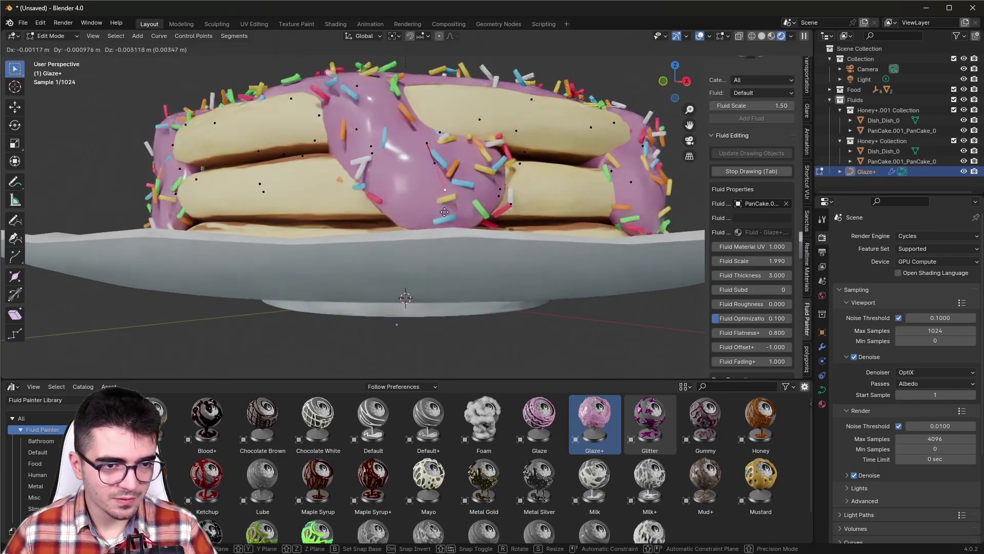
{"action": "left_click", "coordinate": [487, 224]}
Reposition more glaze points and delete vertices to remove one drip.
{"action": "mouse_move", "coordinate": [486, 224]}
{"action": "middle_mouse_down"}
{"action": "mouse_move", "coordinate": [359, 267]}
{"action": "mouse_move", "coordinate": [488, 246]}
{"action": "middle_mouse_up"}
{"action": "scroll", "coordinate": [340, 277], "scroll_direction": "up", "scroll_amount": 2}
{"action": "scroll", "coordinate": [341, 278], "scroll_direction": "down", "scroll_amount": 3}
{"action": "scroll", "coordinate": [341, 278], "scroll_direction": "down", "scroll_amount": 2}
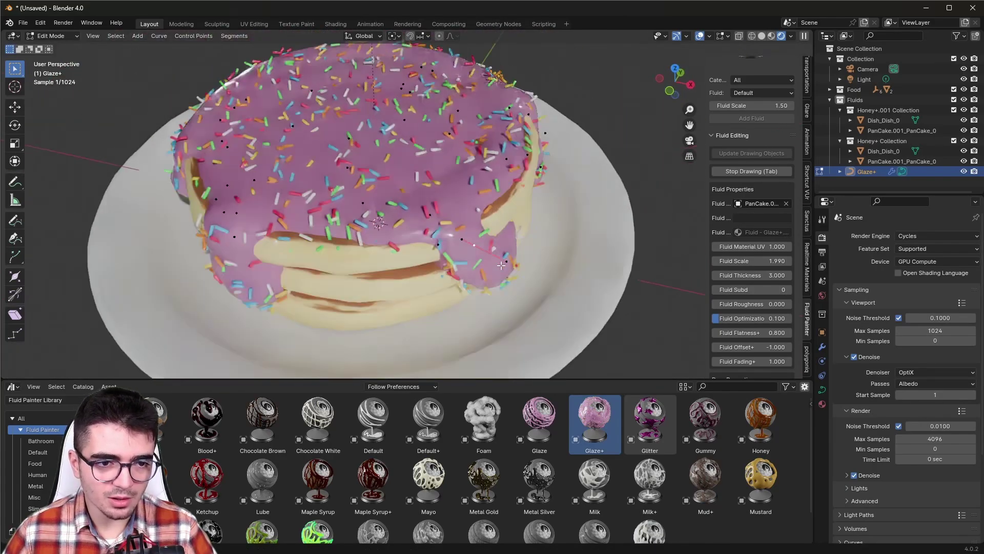
{"action": "scroll", "coordinate": [487, 245], "scroll_direction": "up", "scroll_amount": 2}
{"action": "key", "text": "g"}
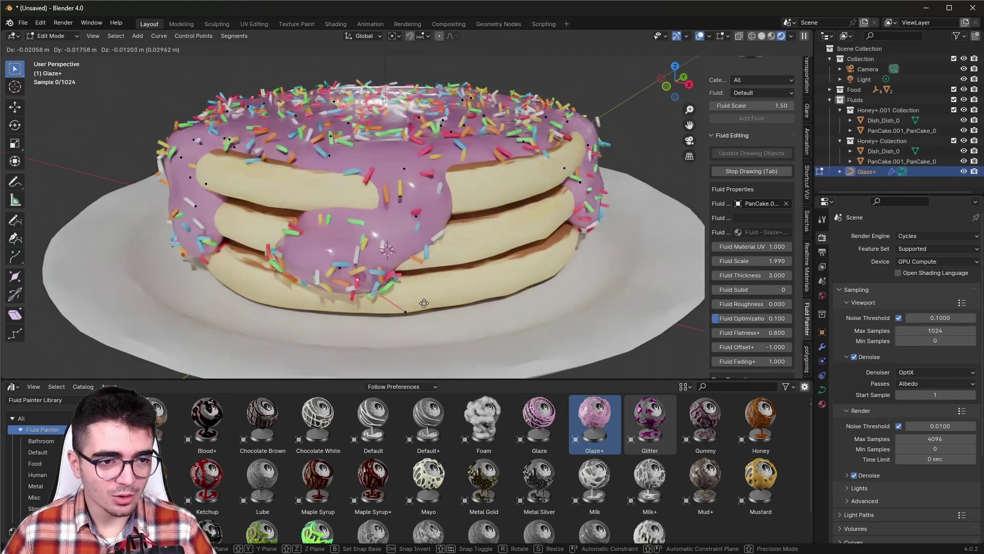
{"action": "left_click", "coordinate": [475, 263]}
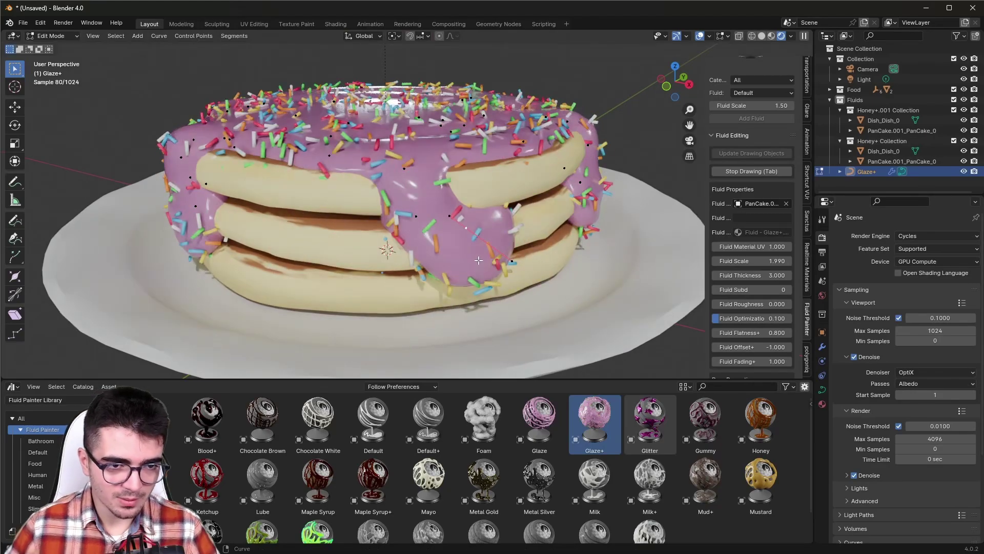
{"action": "key", "text": "x"}
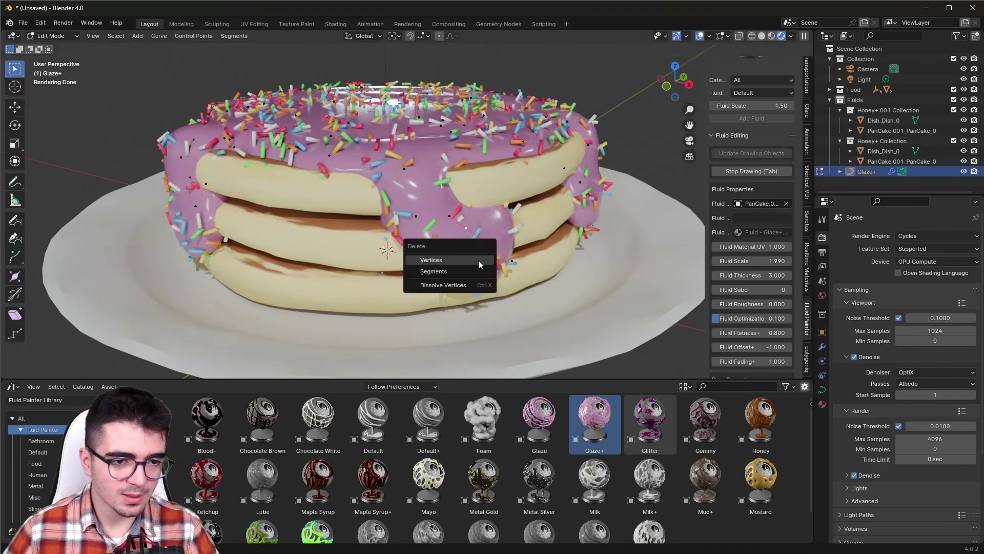
{"action": "left_click", "coordinate": [480, 260]}
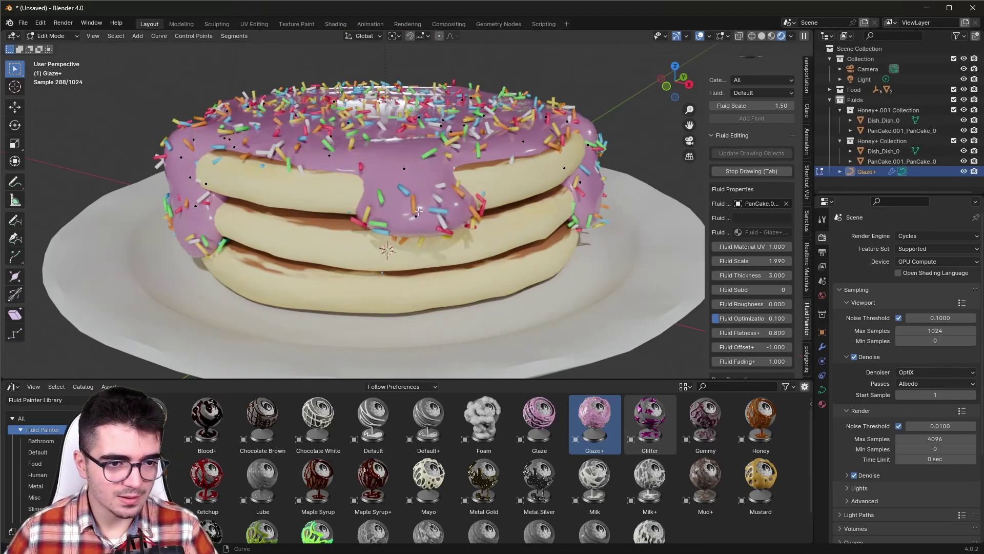
Return to Object Mode and hide the overlays to view the finished glaze.
{"action": "middle_click_drag", "start_coordinate": [419, 212], "coordinate": [515, 231]}
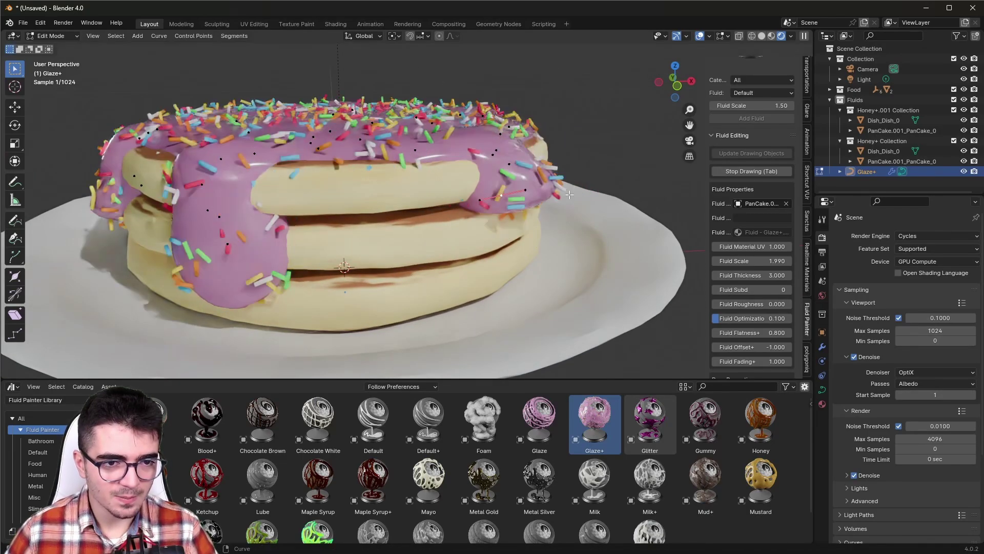
{"action": "mouse_move", "coordinate": [515, 232]}
{"action": "middle_mouse_down"}
{"action": "mouse_move", "coordinate": [421, 214]}
{"action": "mouse_move", "coordinate": [354, 256]}
{"action": "mouse_move", "coordinate": [456, 243]}
{"action": "mouse_move", "coordinate": [421, 239]}
{"action": "mouse_move", "coordinate": [464, 267]}
{"action": "mouse_move", "coordinate": [451, 287]}
{"action": "mouse_move", "coordinate": [473, 294]}
{"action": "mouse_move", "coordinate": [484, 318]}
{"action": "middle_mouse_up"}
{"action": "key", "text": "Tab"}
{"action": "scroll", "coordinate": [464, 267], "scroll_direction": "down", "scroll_amount": 3}
{"action": "left_click", "coordinate": [716, 36]}
{"action": "scroll", "coordinate": [459, 264], "scroll_direction": "up", "scroll_amount": 2}
{"action": "scroll", "coordinate": [451, 288], "scroll_direction": "down", "scroll_amount": 3}
{"action": "scroll", "coordinate": [440, 292], "scroll_direction": "up", "scroll_amount": 2}
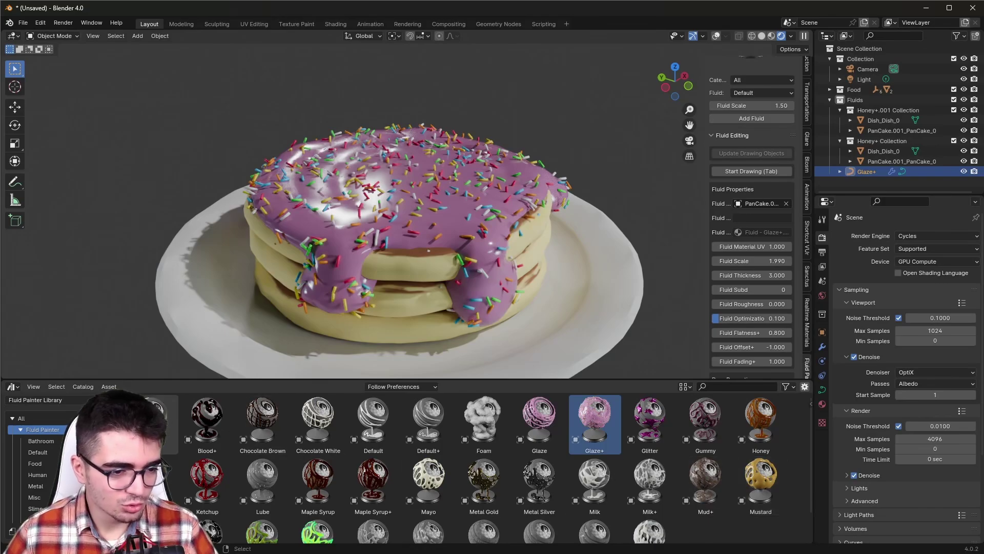
Place Ketchup on the glaze and draw two eye rings and a smile.
{"action": "scroll", "coordinate": [288, 244], "scroll_direction": "up", "scroll_amount": 1}
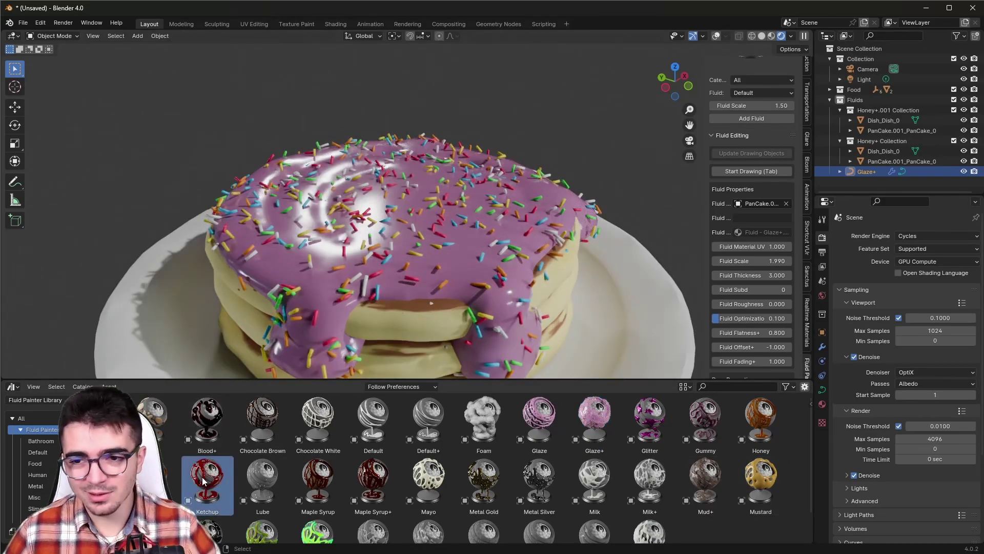
{"action": "mouse_move", "coordinate": [208, 476]}
{"action": "left_mouse_down"}
{"action": "mouse_move", "coordinate": [352, 225]}
{"action": "mouse_move", "coordinate": [398, 229]}
{"action": "mouse_move", "coordinate": [328, 165]}
{"action": "left_mouse_up"}
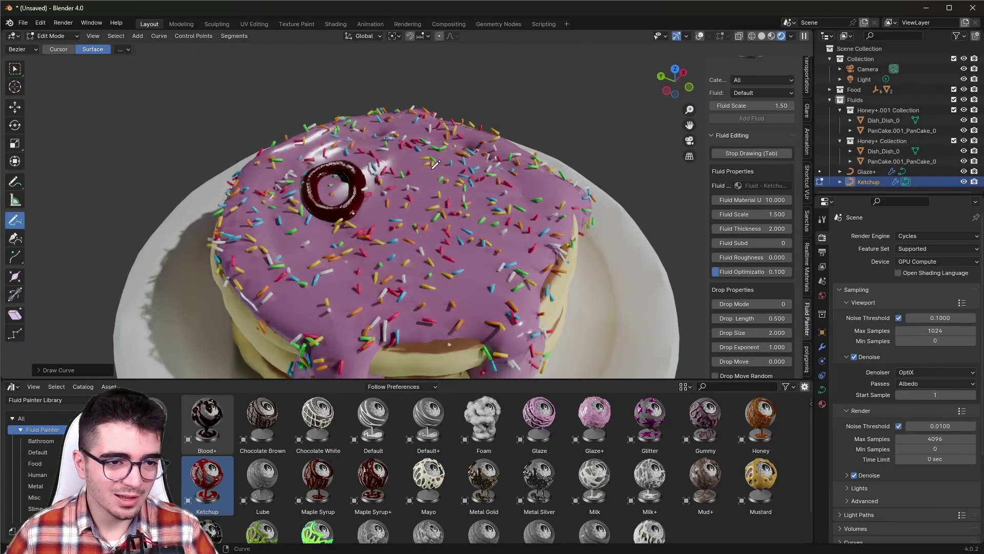
{"action": "left_click_drag", "start_coordinate": [434, 160], "coordinate": [435, 163]}
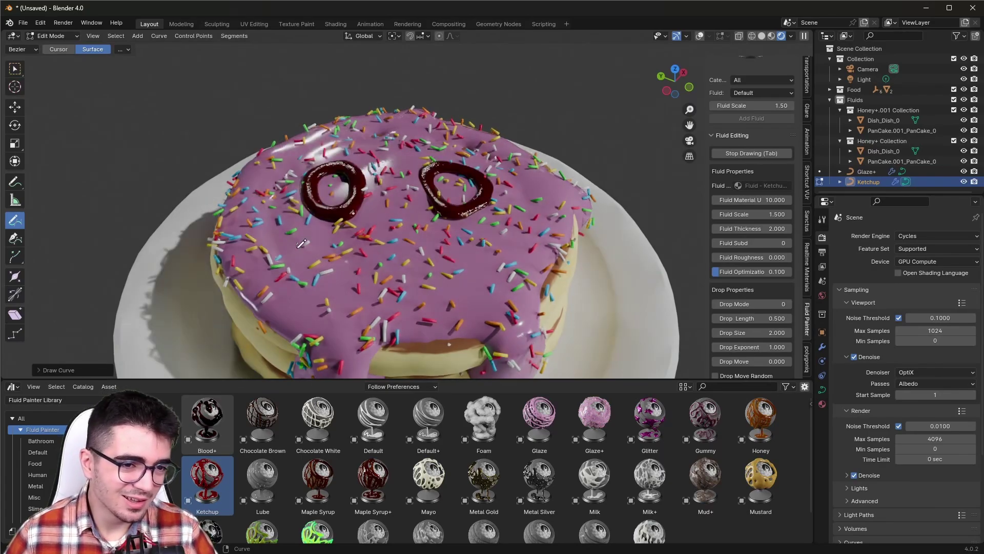
{"action": "left_click_drag", "start_coordinate": [459, 292], "coordinate": [461, 292]}
{"action": "mouse_move", "coordinate": [459, 293]}
{"action": "middle_mouse_down"}
{"action": "mouse_move", "coordinate": [370, 309]}
{"action": "mouse_move", "coordinate": [317, 369]}
{"action": "mouse_move", "coordinate": [307, 279]}
{"action": "mouse_move", "coordinate": [383, 309]}
{"action": "mouse_move", "coordinate": [357, 331]}
{"action": "mouse_move", "coordinate": [429, 284]}
{"action": "mouse_move", "coordinate": [396, 260]}
{"action": "middle_mouse_up"}
{"action": "key", "text": "Tab"}
Orbit and zoom around the ketchup smiley face to inspect it.
{"action": "scroll", "coordinate": [396, 259], "scroll_direction": "up", "scroll_amount": 3}
{"action": "middle_click_drag", "start_coordinate": [368, 295], "coordinate": [469, 263]}
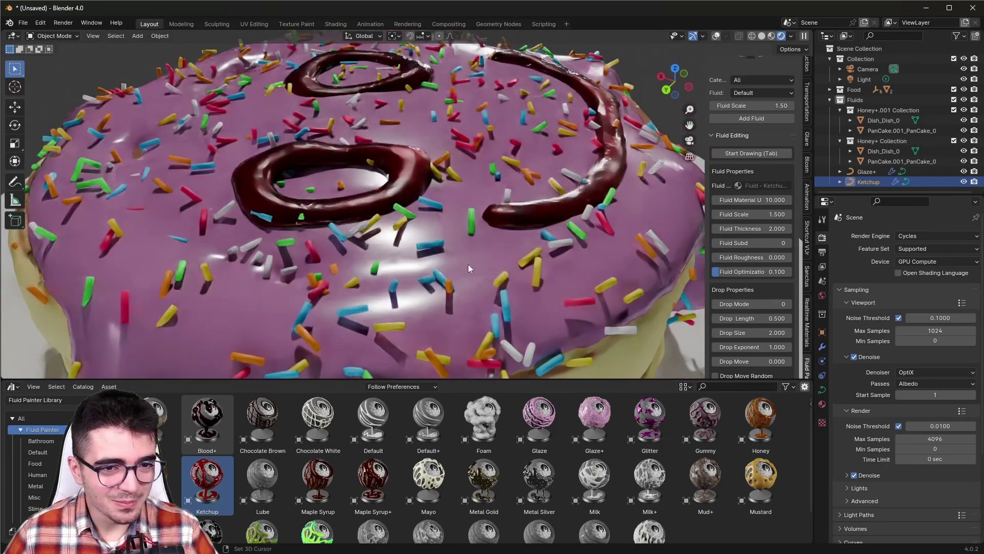
{"action": "scroll", "coordinate": [416, 327], "scroll_direction": "up", "scroll_amount": 3}
{"action": "mouse_move", "coordinate": [417, 327]}
{"action": "middle_mouse_down"}
{"action": "mouse_move", "coordinate": [433, 274]}
{"action": "mouse_move", "coordinate": [269, 264]}
{"action": "middle_mouse_up"}
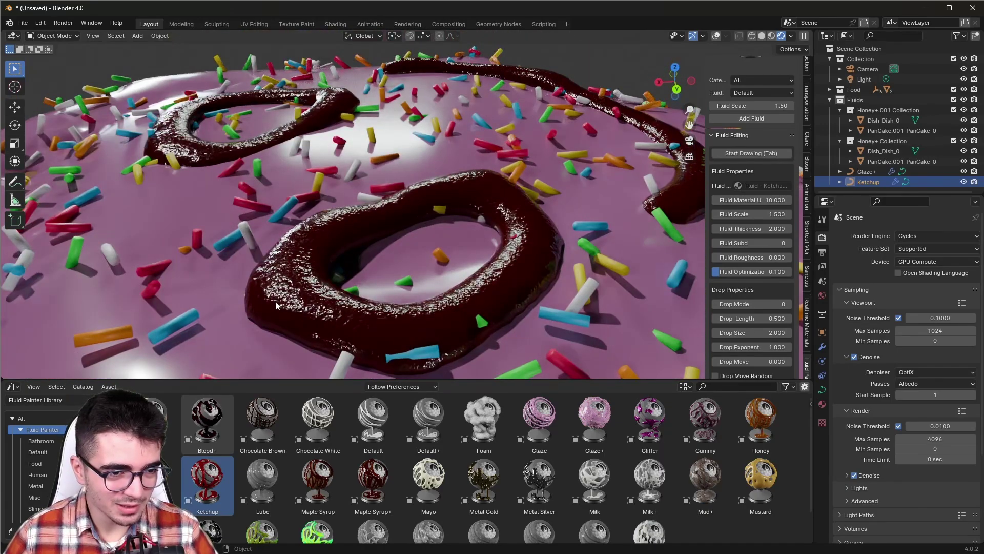
{"action": "mouse_move", "coordinate": [276, 305]}
{"action": "middle_mouse_down"}
{"action": "mouse_move", "coordinate": [266, 284]}
{"action": "mouse_move", "coordinate": [419, 232]}
{"action": "mouse_move", "coordinate": [346, 238]}
{"action": "middle_mouse_up"}
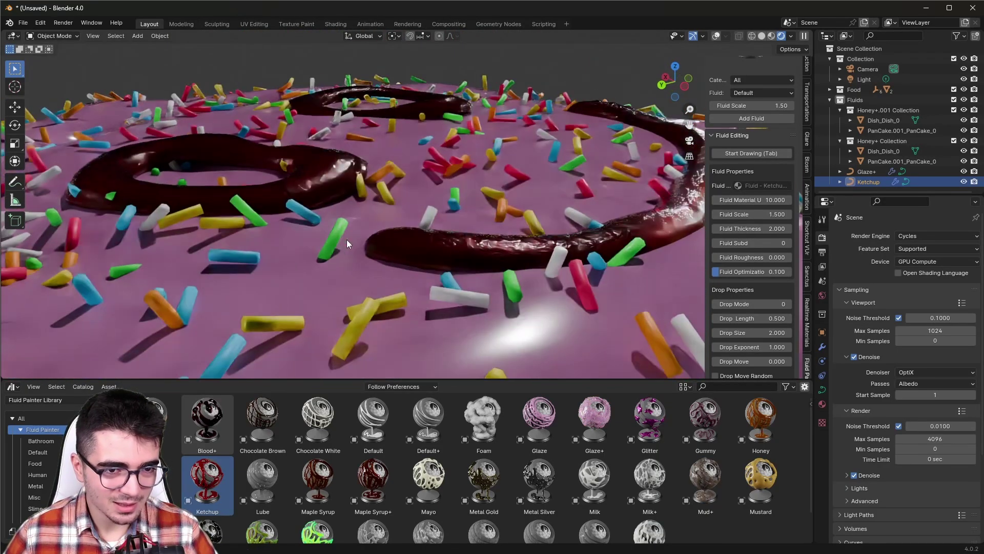
{"action": "scroll", "coordinate": [357, 248], "scroll_direction": "down", "scroll_amount": 3}
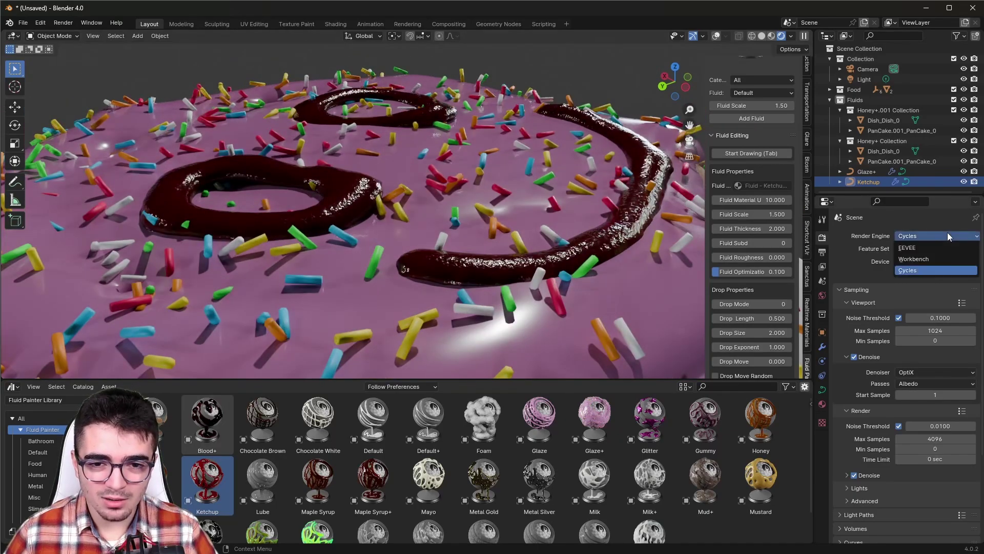
Change the Render Engine from Cycles to EEVEE.
{"action": "left_click", "coordinate": [915, 246]}
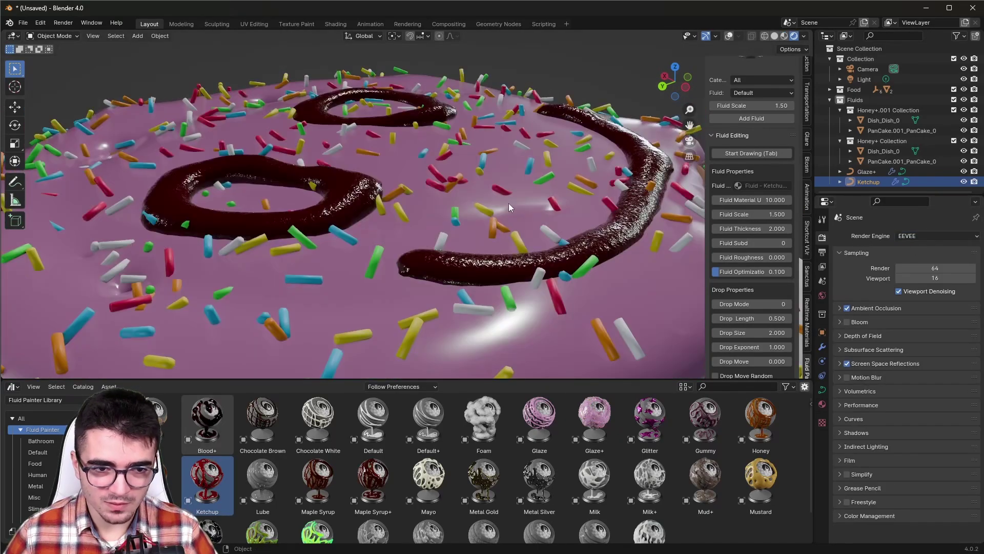
{"action": "scroll", "coordinate": [309, 246], "scroll_direction": "down", "scroll_amount": 5}
{"action": "mouse_move", "coordinate": [310, 246]}
{"action": "middle_mouse_down"}
{"action": "mouse_move", "coordinate": [328, 236]}
{"action": "mouse_move", "coordinate": [432, 254]}
{"action": "mouse_move", "coordinate": [333, 254]}
{"action": "middle_mouse_up"}
{"action": "scroll", "coordinate": [334, 257], "scroll_direction": "up", "scroll_amount": 4}
{"action": "scroll", "coordinate": [398, 291], "scroll_direction": "down", "scroll_amount": 5}
Orbit around the glazed pancake stack to inspect it and select the plate.
{"action": "mouse_move", "coordinate": [398, 292]}
{"action": "middle_mouse_down"}
{"action": "mouse_move", "coordinate": [284, 282]}
{"action": "mouse_move", "coordinate": [356, 291]}
{"action": "mouse_move", "coordinate": [353, 362]}
{"action": "mouse_move", "coordinate": [407, 306]}
{"action": "mouse_move", "coordinate": [254, 208]}
{"action": "mouse_move", "coordinate": [290, 163]}
{"action": "middle_mouse_up"}
{"action": "scroll", "coordinate": [277, 285], "scroll_direction": "up", "scroll_amount": 3}
{"action": "scroll", "coordinate": [355, 291], "scroll_direction": "up", "scroll_amount": 2}
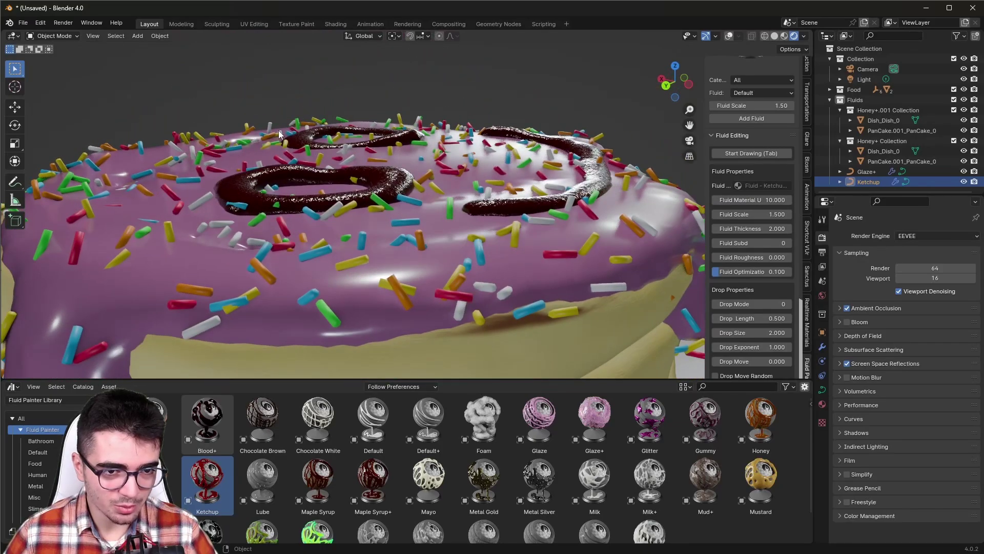
{"action": "mouse_move", "coordinate": [462, 215]}
{"action": "middle_mouse_down"}
{"action": "mouse_move", "coordinate": [481, 198]}
{"action": "mouse_move", "coordinate": [452, 185]}
{"action": "middle_mouse_up"}
{"action": "scroll", "coordinate": [389, 220], "scroll_direction": "down", "scroll_amount": 5}
{"action": "mouse_move", "coordinate": [389, 220]}
{"action": "middle_mouse_down"}
{"action": "mouse_move", "coordinate": [386, 272]}
{"action": "mouse_move", "coordinate": [451, 220]}
{"action": "mouse_move", "coordinate": [429, 262]}
{"action": "middle_mouse_up"}
{"action": "left_click", "coordinate": [380, 299]}
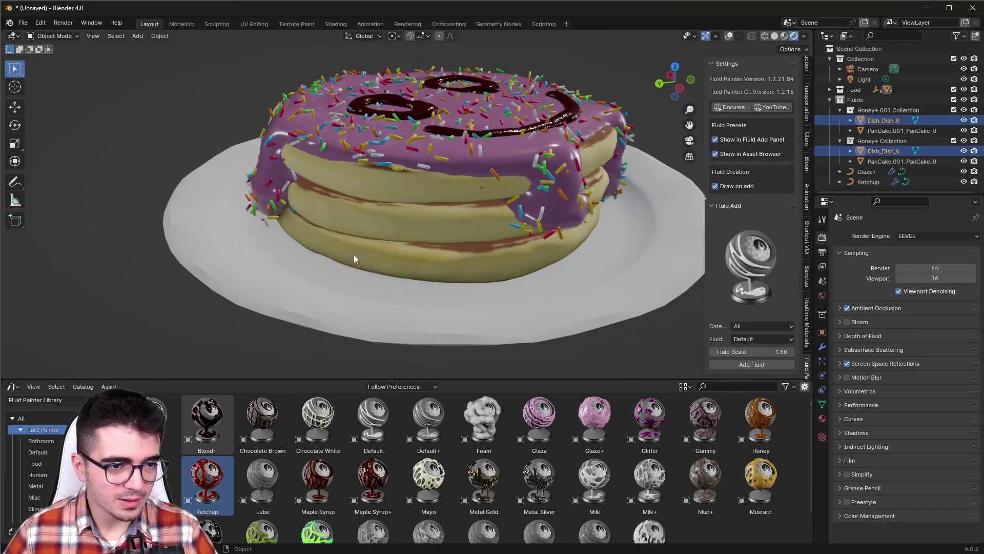
Select PanCake.001_PanCake_0 and the plate, then add Ketchup fluid.
{"action": "middle_click_drag", "start_coordinate": [354, 255], "coordinate": [347, 264]}
{"action": "left_click", "coordinate": [398, 226]}
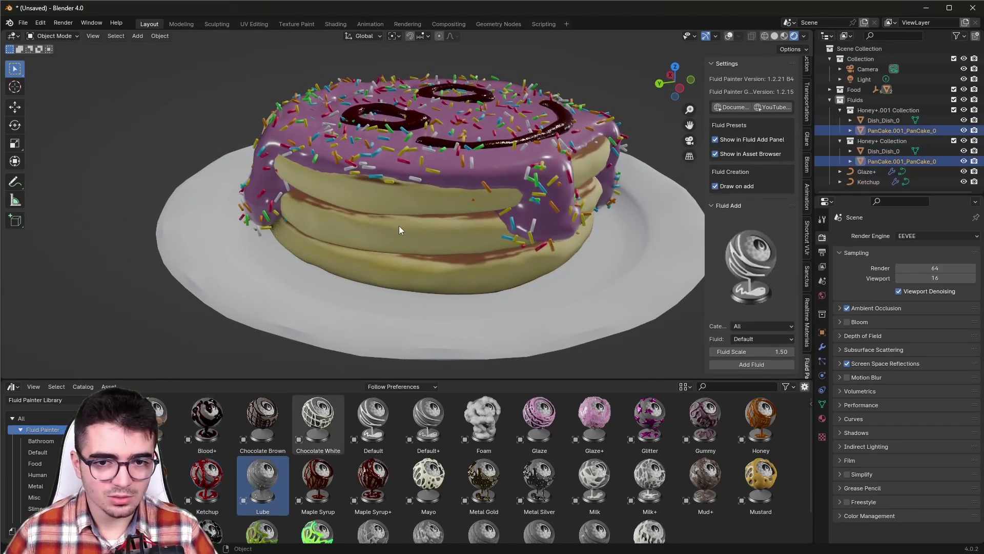
{"action": "left_click", "coordinate": [332, 316]}
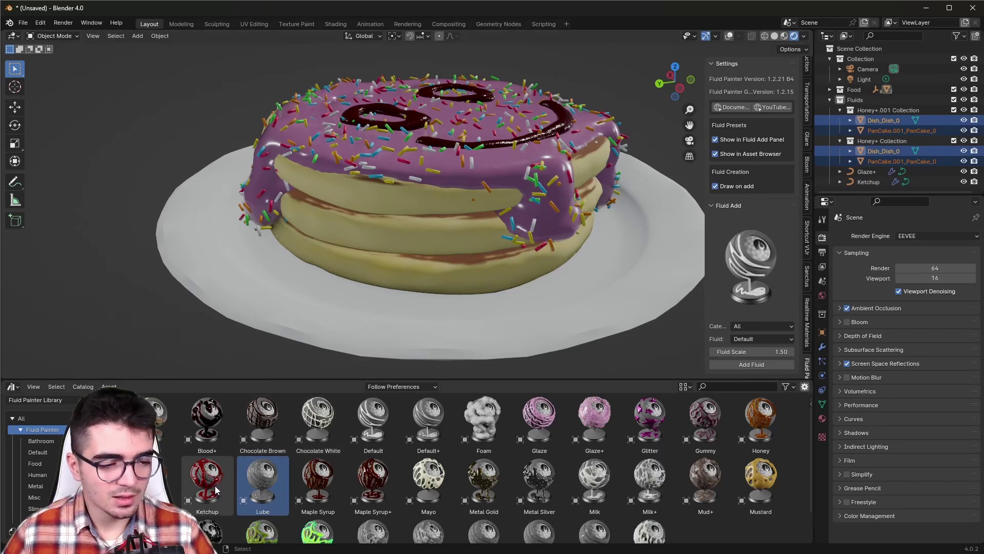
{"action": "left_click_drag", "start_coordinate": [215, 489], "coordinate": [308, 308]}
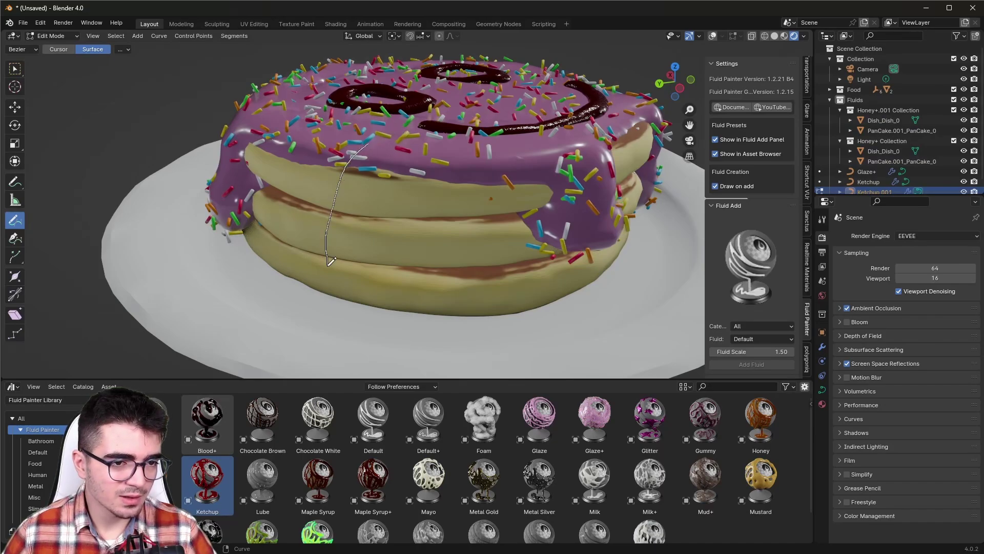
Draw wavy ketchup squiggles on the plate, undoing one bad stroke.
{"action": "left_click_drag", "start_coordinate": [273, 311], "coordinate": [273, 311]}
{"action": "mouse_move", "coordinate": [272, 311]}
{"action": "middle_mouse_down"}
{"action": "mouse_move", "coordinate": [301, 283]}
{"action": "mouse_move", "coordinate": [313, 299]}
{"action": "middle_mouse_up"}
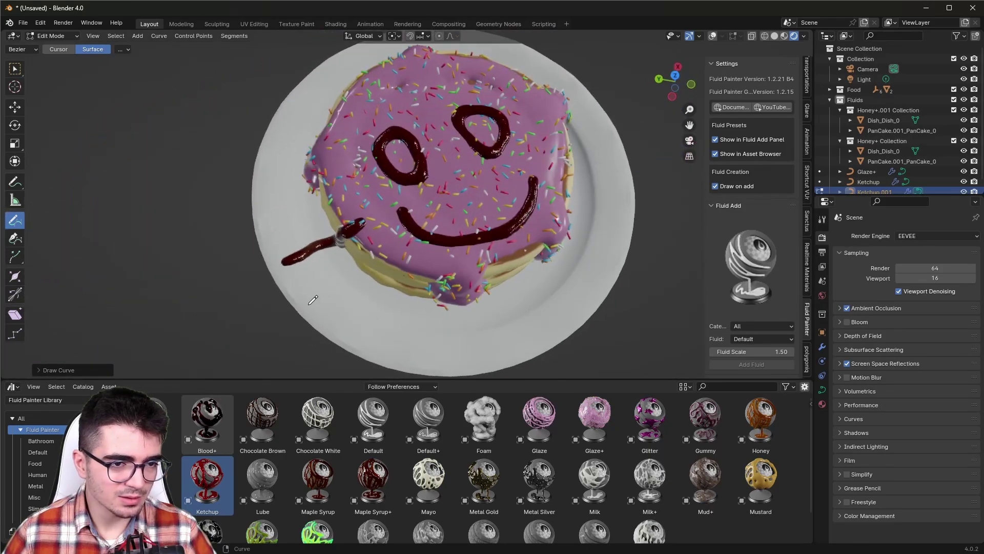
{"action": "middle_click_drag", "start_coordinate": [208, 207], "coordinate": [292, 232]}
{"action": "key", "text": "ctrl+z"}
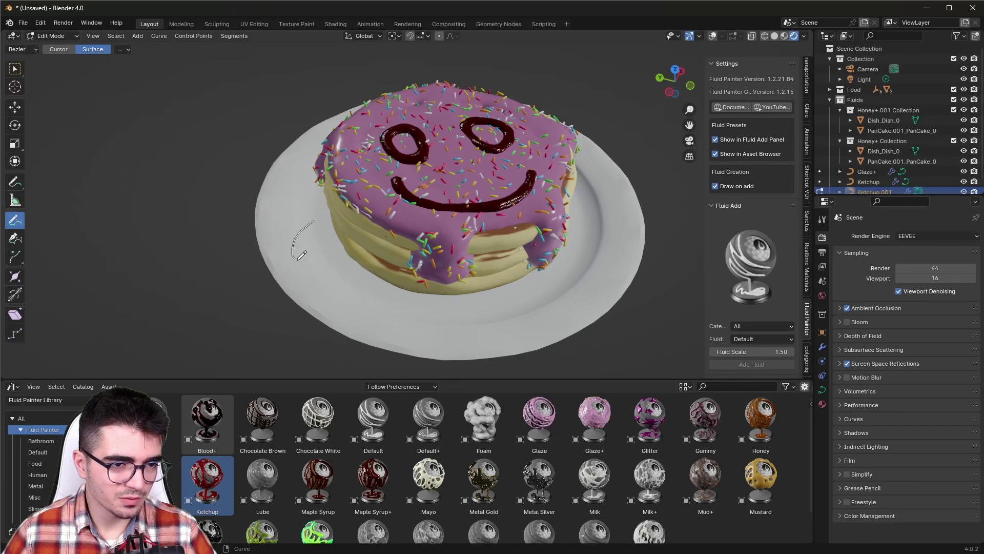
{"action": "left_click_drag", "start_coordinate": [380, 314], "coordinate": [380, 313]}
{"action": "middle_click_drag", "start_coordinate": [380, 313], "coordinate": [557, 317]}
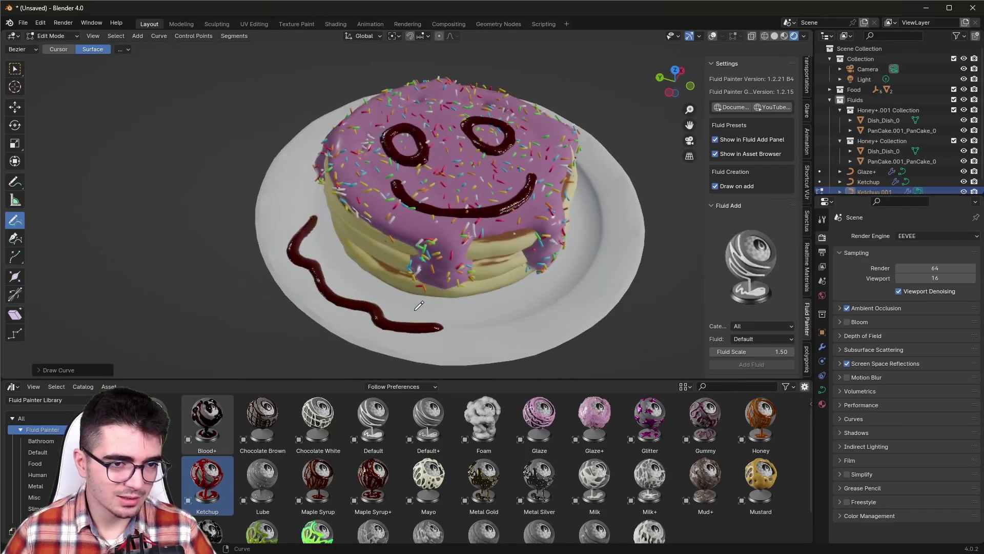
{"action": "middle_click_drag", "start_coordinate": [586, 181], "coordinate": [528, 94]}
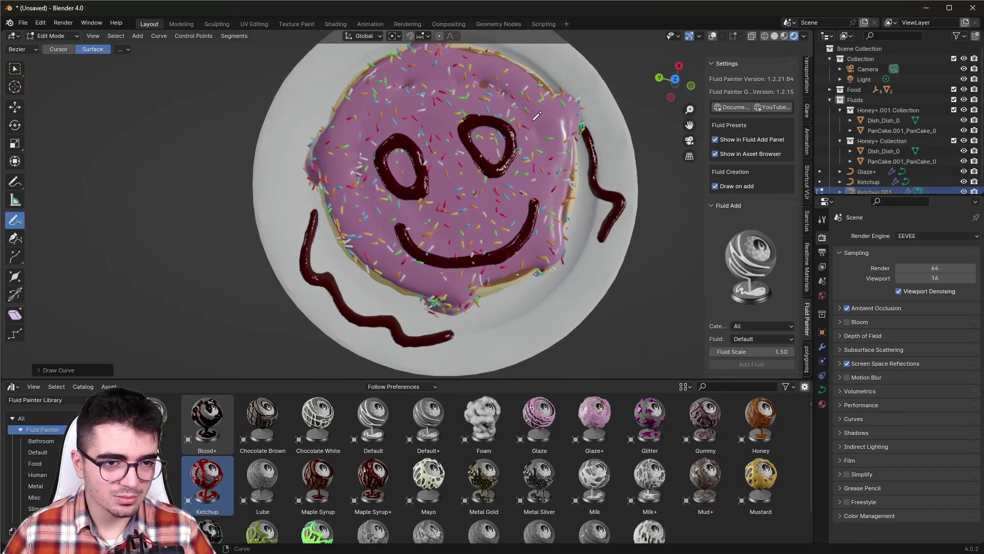
{"action": "scroll", "coordinate": [528, 94], "scroll_direction": "up", "scroll_amount": 2}
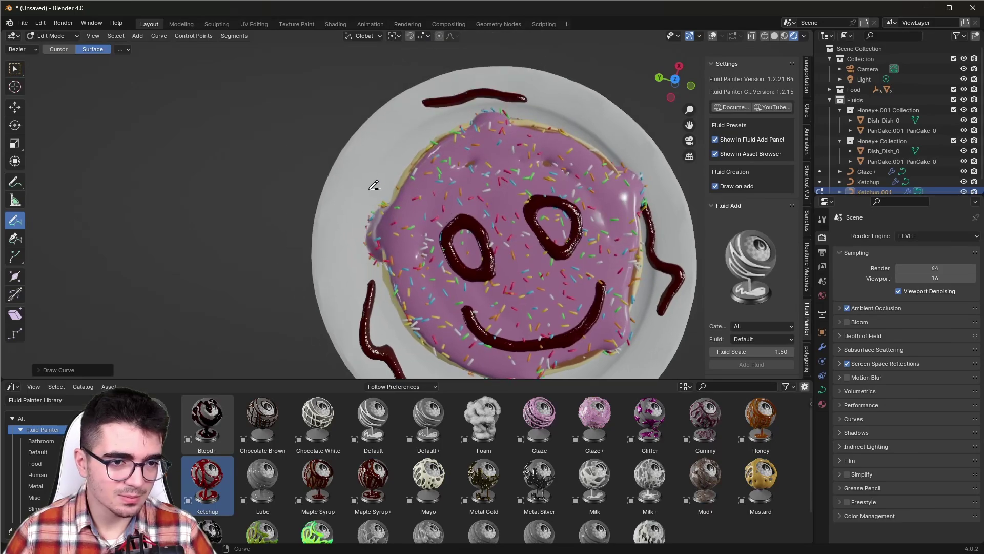
{"action": "left_click_drag", "start_coordinate": [354, 280], "coordinate": [353, 281]}
Finalise the ketchup drawing and orbit to a top-down view of the pancake.
{"action": "middle_click_drag", "start_coordinate": [354, 281], "coordinate": [150, 202]}
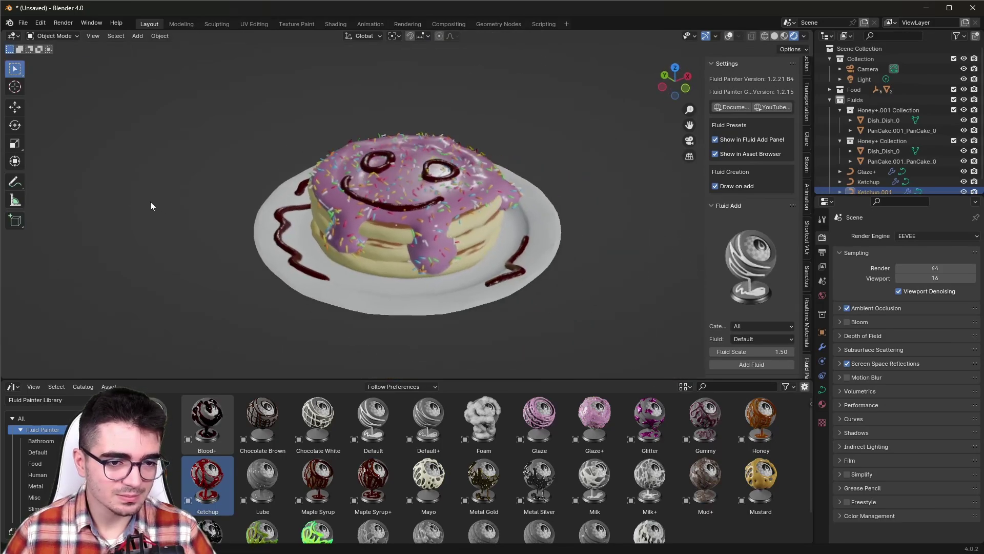
{"action": "key", "text": "Tab"}
{"action": "scroll", "coordinate": [419, 144], "scroll_direction": "up", "scroll_amount": 2}
{"action": "middle_click_drag", "start_coordinate": [419, 147], "coordinate": [548, 187]}
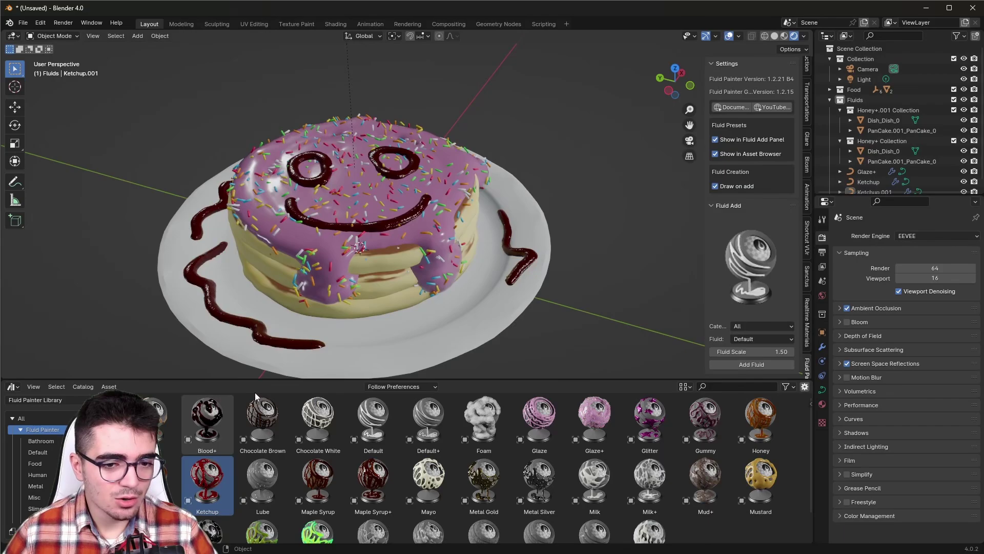
Add the Biscuit fluid into empty space beside the pancake.
{"action": "left_click", "coordinate": [167, 417]}
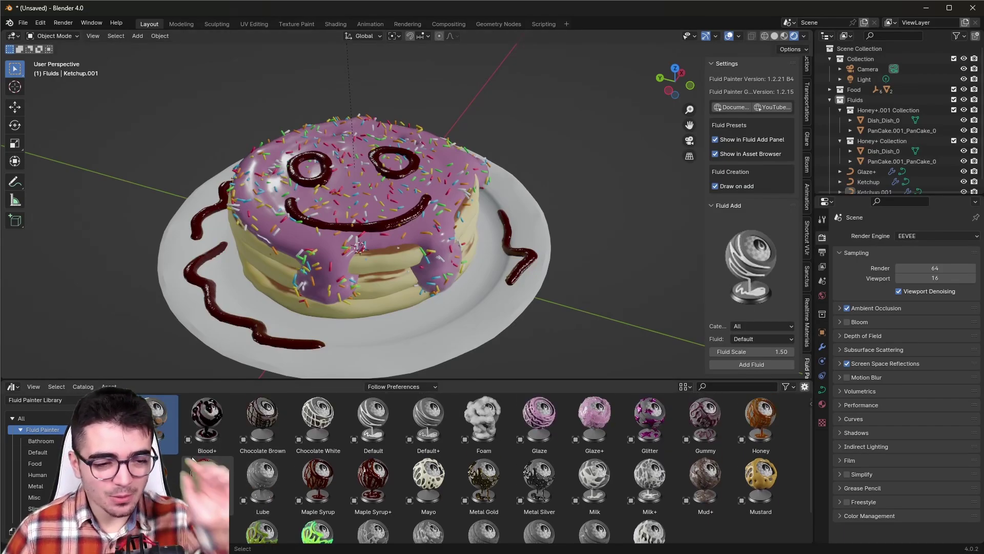
{"action": "scroll", "coordinate": [503, 248], "scroll_direction": "down", "scroll_amount": 3}
{"action": "mouse_move", "coordinate": [504, 248]}
{"action": "middle_mouse_down"}
{"action": "mouse_move", "coordinate": [567, 258]}
{"action": "mouse_move", "coordinate": [400, 257]}
{"action": "mouse_move", "coordinate": [242, 358]}
{"action": "middle_mouse_up"}
{"action": "scroll", "coordinate": [401, 257], "scroll_direction": "up", "scroll_amount": 2}
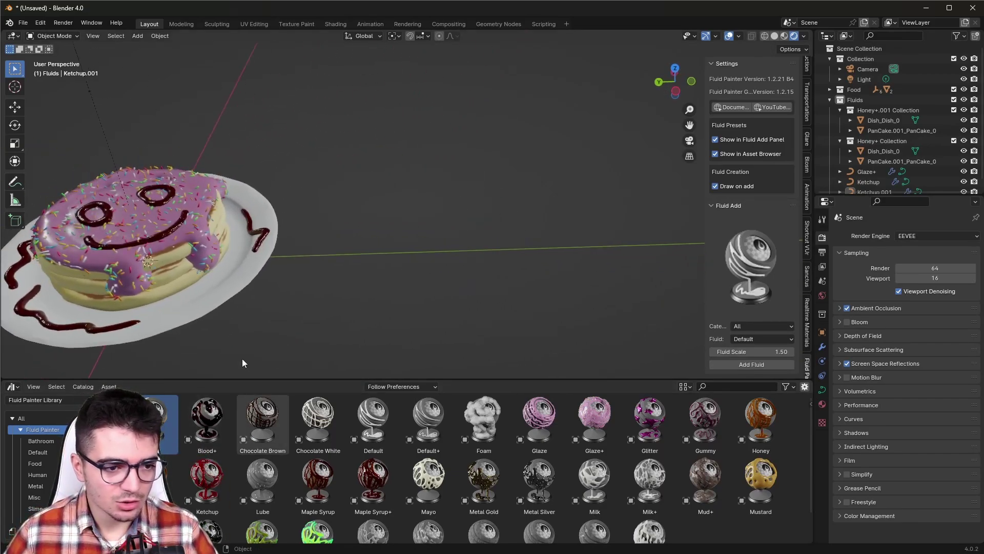
{"action": "left_click_drag", "start_coordinate": [242, 359], "coordinate": [226, 344]}
{"action": "left_click_drag", "start_coordinate": [382, 272], "coordinate": [384, 273]}
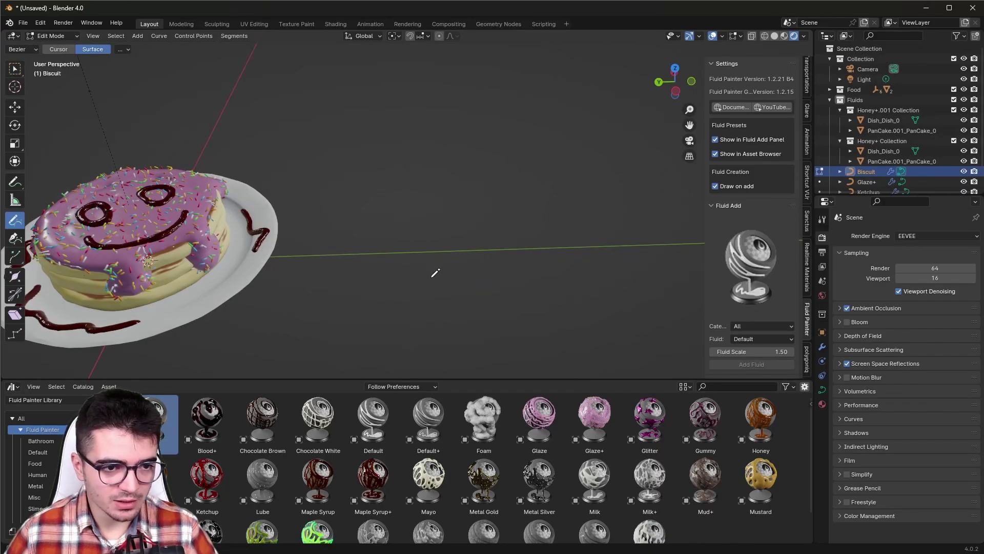
In top orthographic view, draw a gingerbread-figure outline in Biscuit fluid.
{"action": "middle_click_drag", "start_coordinate": [435, 273], "coordinate": [427, 314]}
{"action": "key", "text": "KP_7"}
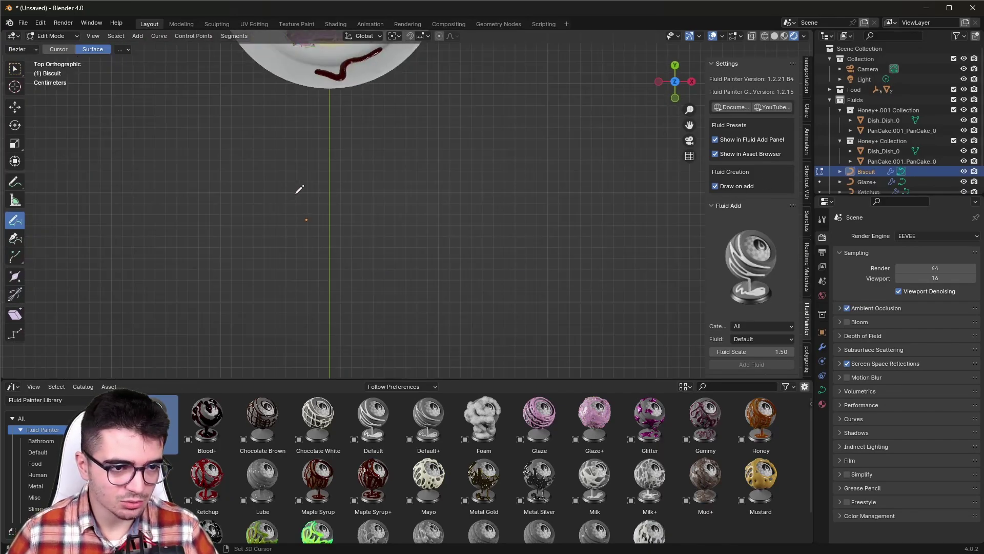
{"action": "scroll", "coordinate": [329, 208], "scroll_direction": "up", "scroll_amount": 2}
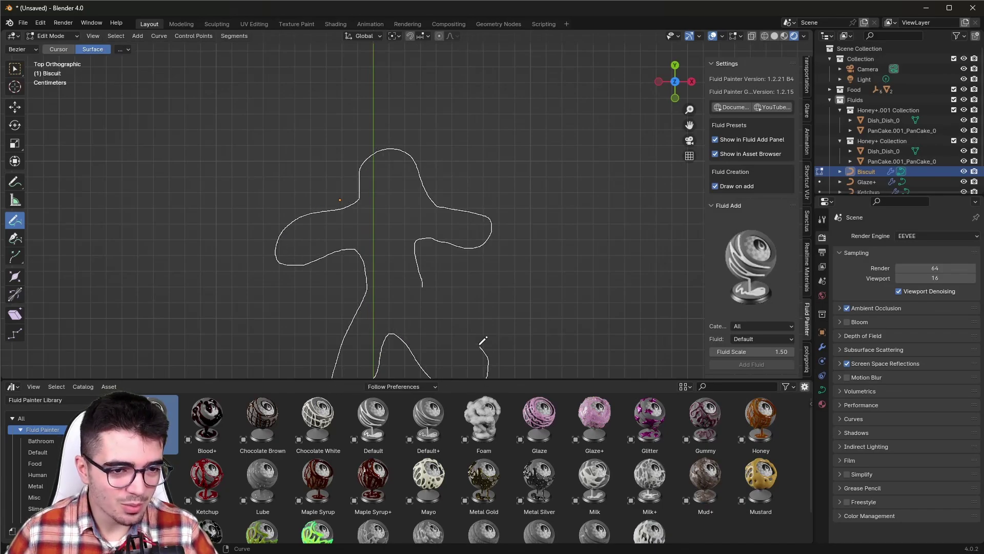
{"action": "left_click_drag", "start_coordinate": [425, 277], "coordinate": [422, 281]}
Raise the biscuit's Fluid Scale to 7.860 so the figure fills into a cookie.
{"action": "mouse_move", "coordinate": [433, 302]}
{"action": "middle_mouse_down"}
{"action": "mouse_move", "coordinate": [516, 205]}
{"action": "mouse_move", "coordinate": [421, 266]}
{"action": "middle_mouse_up"}
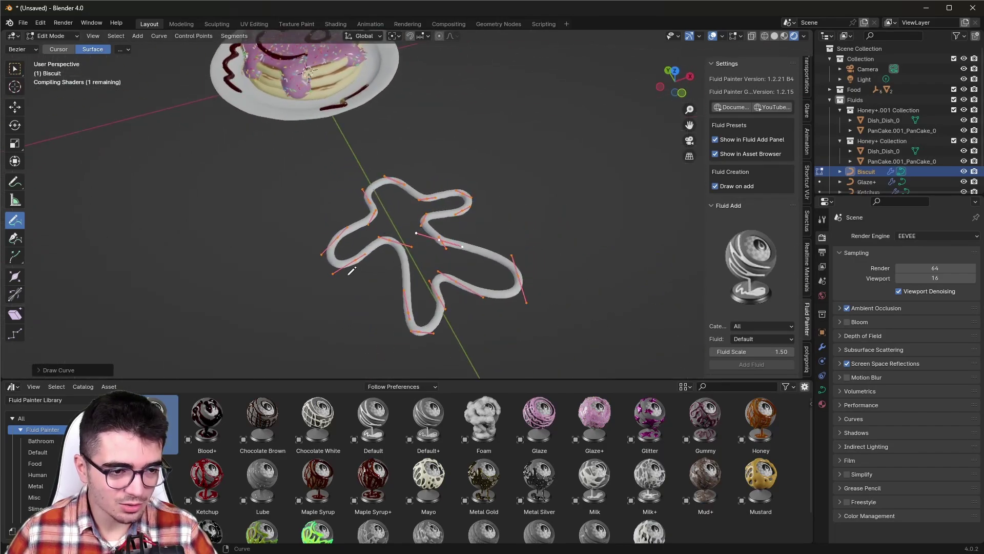
{"action": "scroll", "coordinate": [351, 271], "scroll_direction": "up", "scroll_amount": 3}
{"action": "scroll", "coordinate": [434, 278], "scroll_direction": "up", "scroll_amount": 3}
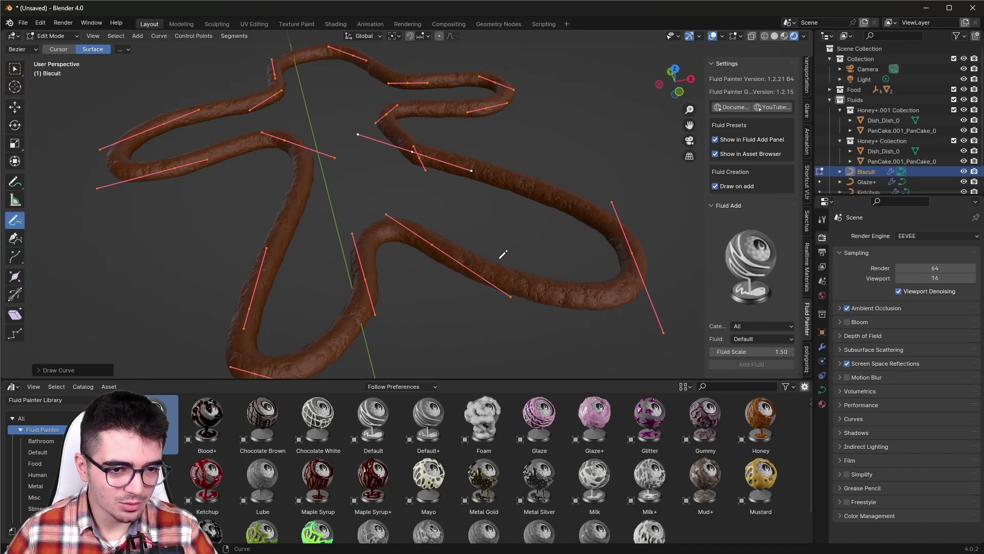
{"action": "scroll", "coordinate": [503, 254], "scroll_direction": "down", "scroll_amount": 4}
{"action": "scroll", "coordinate": [430, 280], "scroll_direction": "down", "scroll_amount": 1}
{"action": "scroll", "coordinate": [740, 252], "scroll_direction": "down", "scroll_amount": 7}
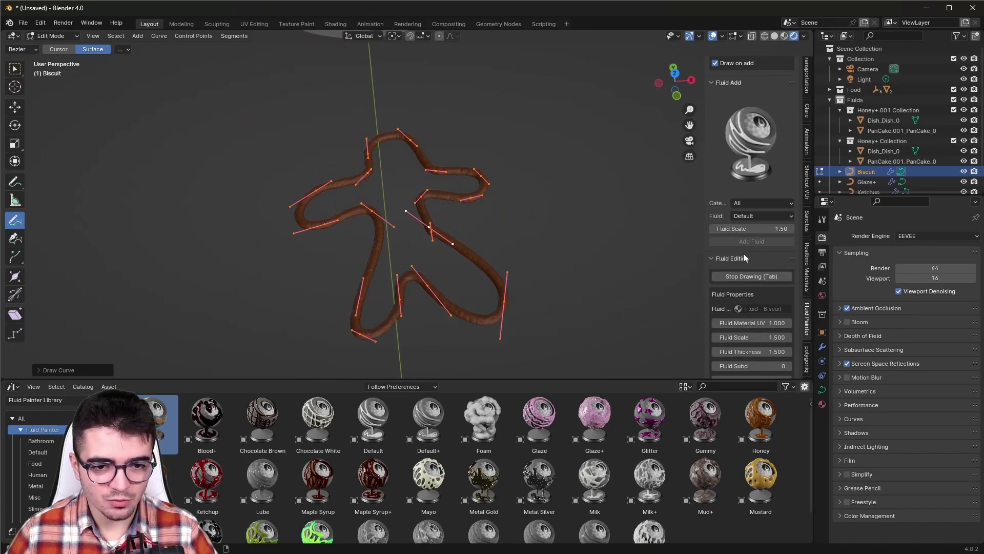
{"action": "scroll", "coordinate": [741, 300], "scroll_direction": "down", "scroll_amount": 3}
{"action": "mouse_move", "coordinate": [751, 269]}
{"action": "left_mouse_down"}
{"action": "mouse_move", "coordinate": [738, 270]}
{"action": "mouse_move", "coordinate": [789, 255]}
{"action": "left_mouse_up"}
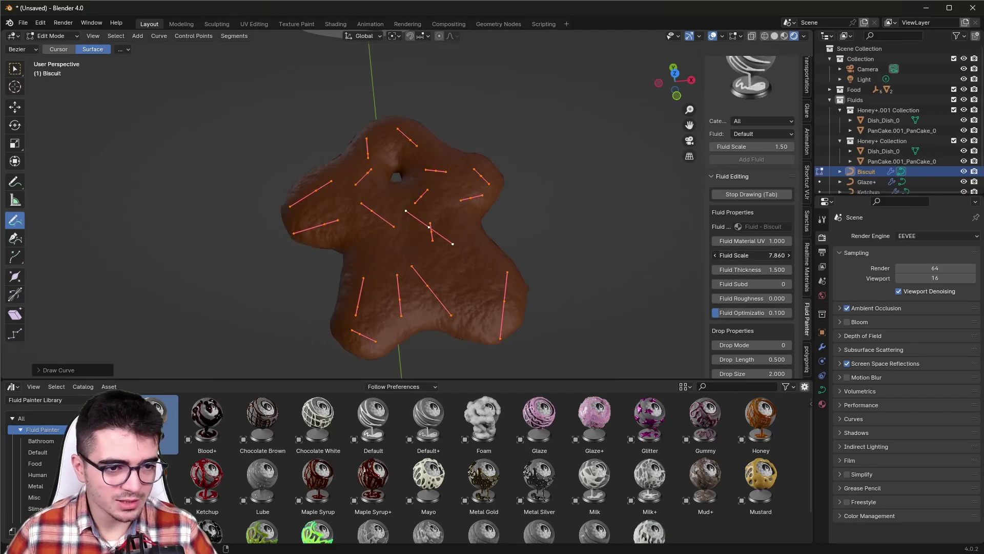
Undo the figure strokes and draw a five-pointed star biscuit outline from top view.
{"action": "key", "text": "ctrl+z"}
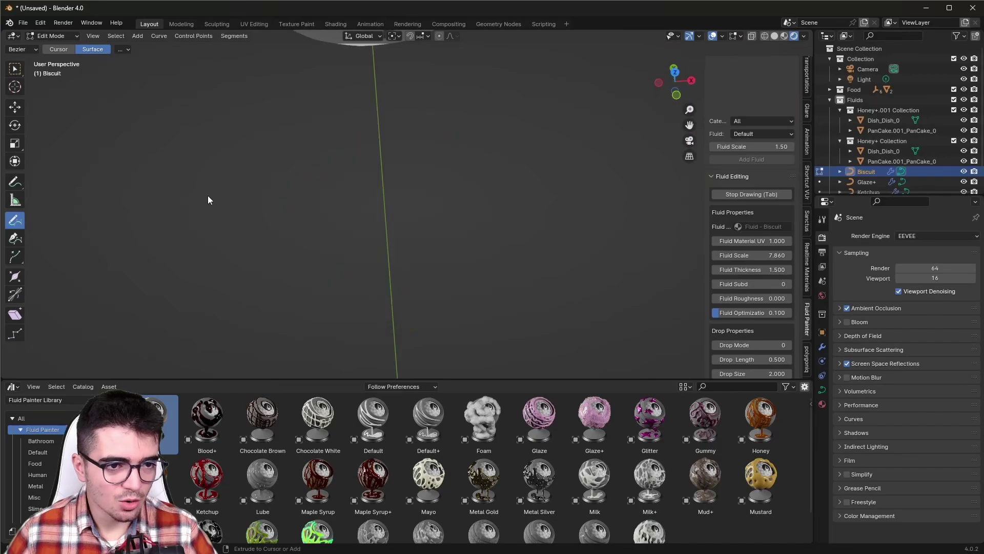
{"action": "key", "text": "KP_7"}
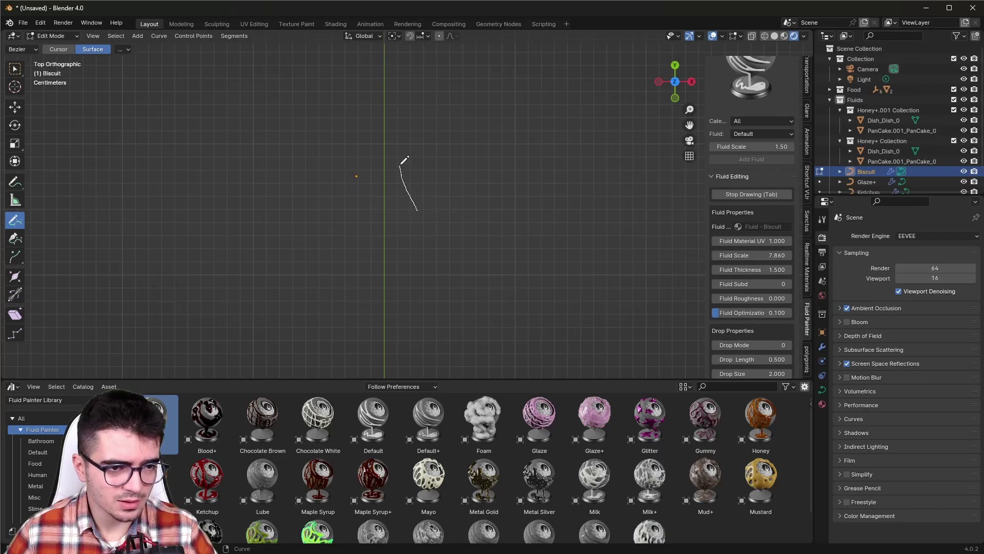
{"action": "left_click_drag", "start_coordinate": [367, 220], "coordinate": [307, 215]}
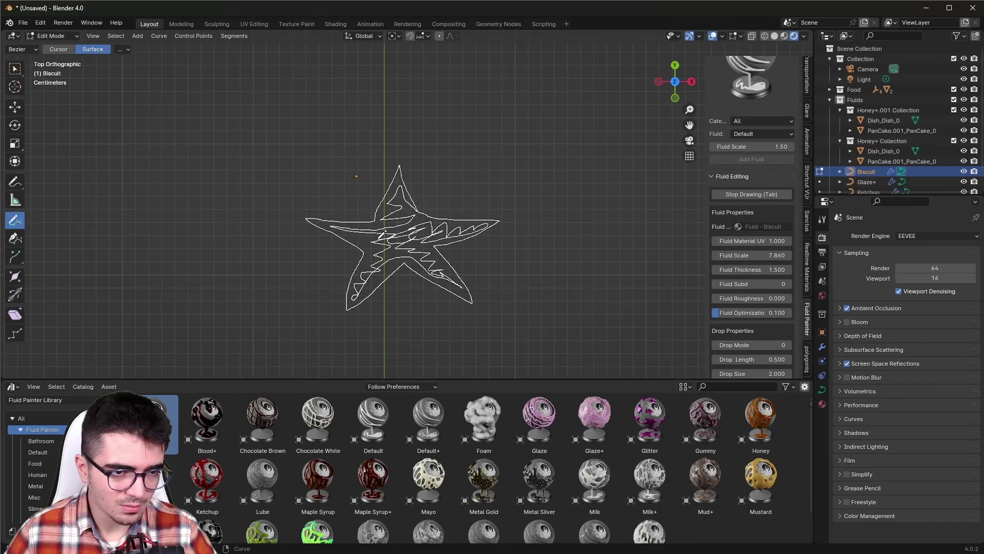
{"action": "left_click_drag", "start_coordinate": [413, 250], "coordinate": [413, 250]}
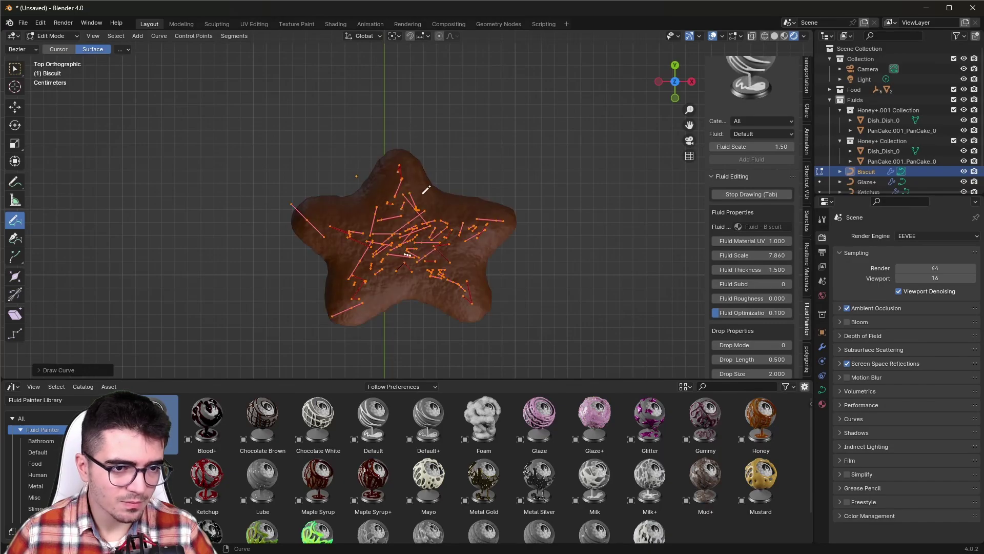
Thin the star biscuit to Fluid Thickness 0.570 and stop drawing.
{"action": "scroll", "coordinate": [413, 240], "scroll_direction": "up", "scroll_amount": 3}
{"action": "middle_click_drag", "start_coordinate": [413, 241], "coordinate": [461, 266]}
{"action": "mouse_move", "coordinate": [745, 266]}
{"action": "left_mouse_down"}
{"action": "mouse_move", "coordinate": [717, 266]}
{"action": "mouse_move", "coordinate": [728, 269]}
{"action": "left_mouse_up"}
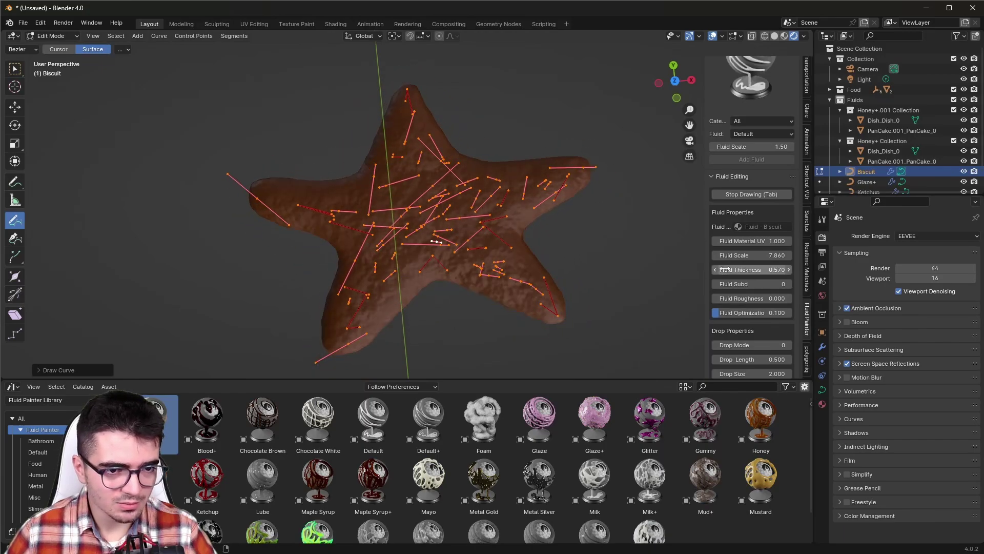
{"action": "scroll", "coordinate": [410, 215], "scroll_direction": "down", "scroll_amount": 3}
{"action": "mouse_move", "coordinate": [410, 215]}
{"action": "middle_mouse_down"}
{"action": "mouse_move", "coordinate": [361, 172]}
{"action": "mouse_move", "coordinate": [244, 146]}
{"action": "mouse_move", "coordinate": [156, 223]}
{"action": "middle_mouse_up"}
{"action": "left_click", "coordinate": [45, 47]}
Apply Chocolate White to the selected star biscuit and trace an icing line around its edge.
{"action": "scroll", "coordinate": [398, 220], "scroll_direction": "up", "scroll_amount": 2}
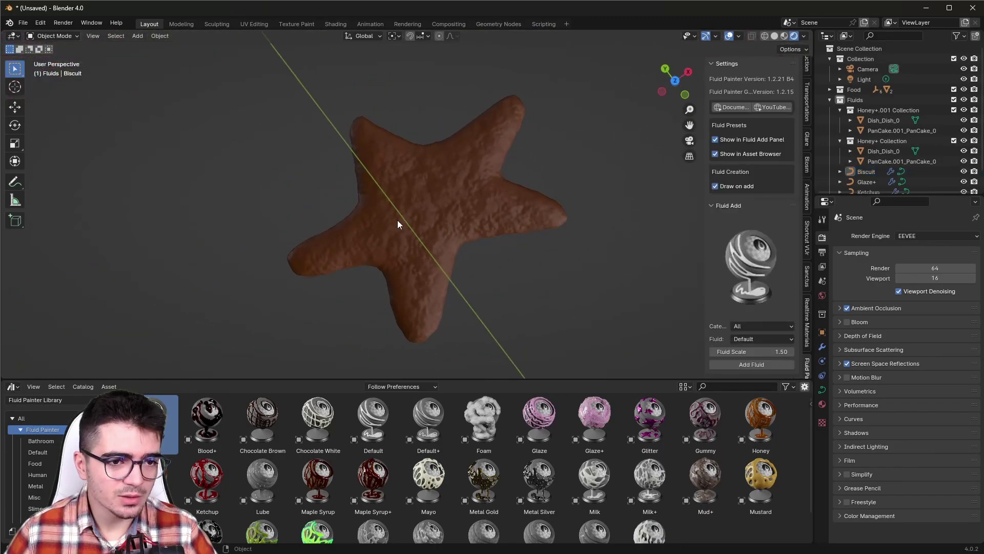
{"action": "left_click", "coordinate": [398, 224]}
{"action": "mouse_move", "coordinate": [398, 224]}
{"action": "middle_mouse_down"}
{"action": "mouse_move", "coordinate": [370, 201]}
{"action": "mouse_move", "coordinate": [353, 216]}
{"action": "middle_mouse_up"}
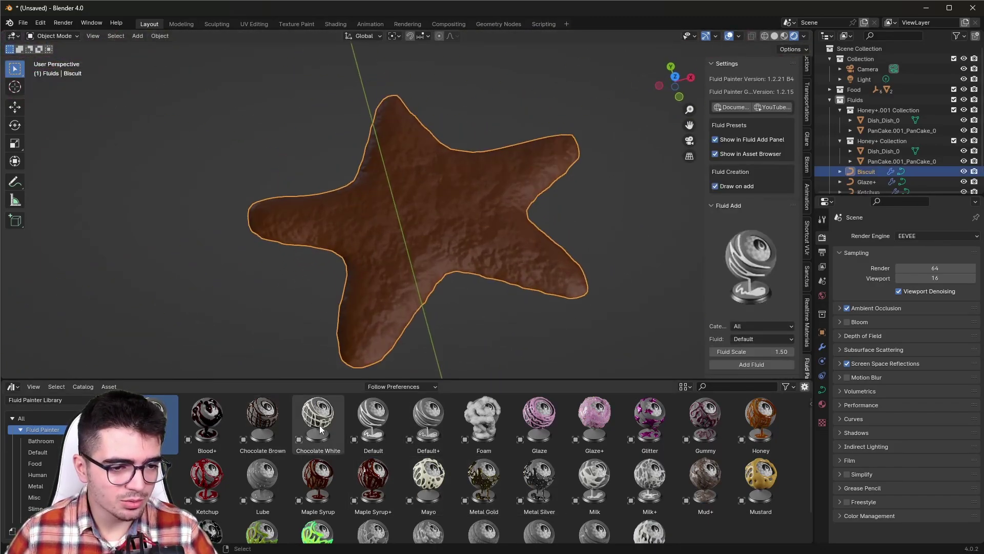
{"action": "left_click_drag", "start_coordinate": [320, 429], "coordinate": [436, 223]}
{"action": "scroll", "coordinate": [378, 280], "scroll_direction": "up", "scroll_amount": 2}
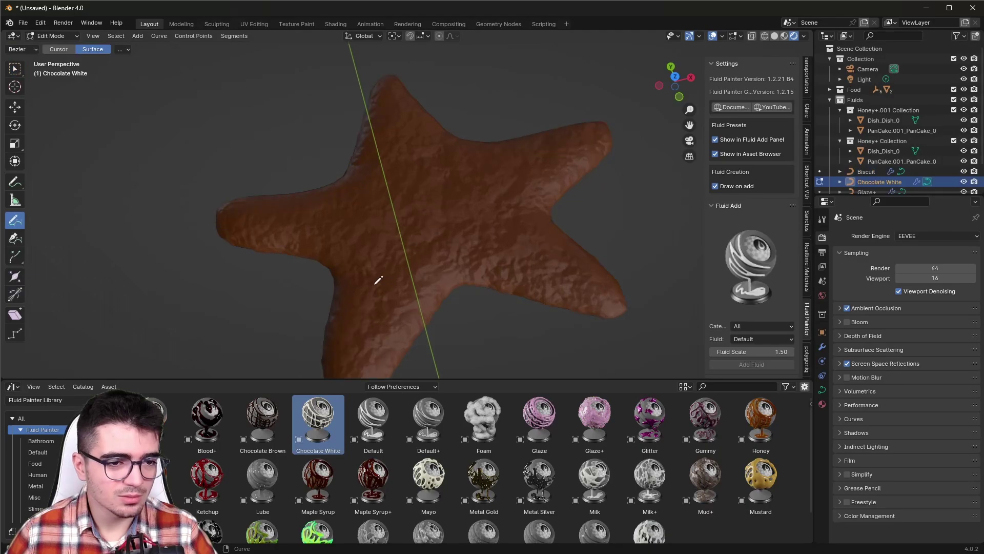
{"action": "middle_click_drag", "start_coordinate": [377, 282], "coordinate": [381, 256]}
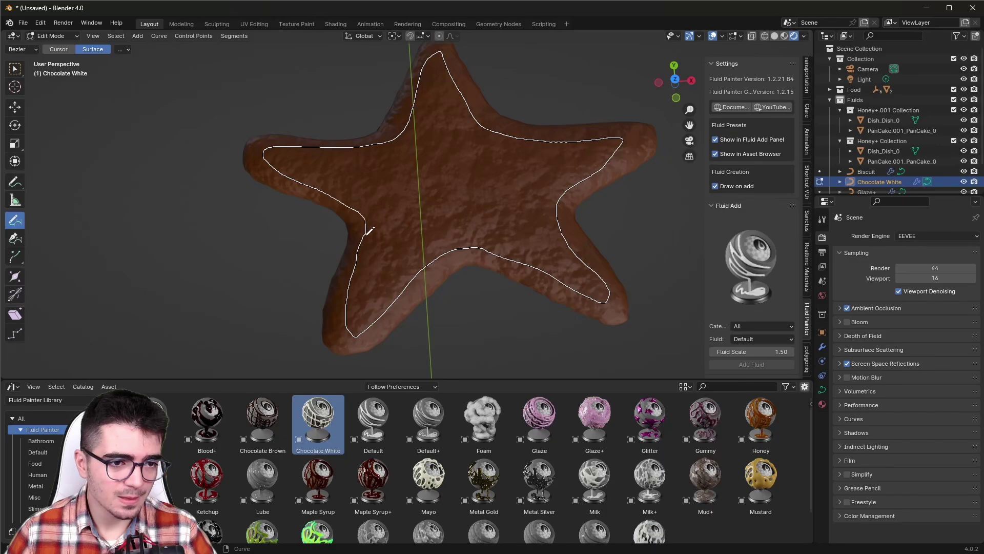
{"action": "key", "text": "Tab"}
{"action": "mouse_move", "coordinate": [370, 231]}
{"action": "middle_mouse_down"}
{"action": "mouse_move", "coordinate": [521, 232]}
{"action": "mouse_move", "coordinate": [398, 301]}
{"action": "mouse_move", "coordinate": [260, 257]}
{"action": "mouse_move", "coordinate": [346, 308]}
{"action": "mouse_move", "coordinate": [383, 251]}
{"action": "mouse_move", "coordinate": [413, 229]}
{"action": "mouse_move", "coordinate": [435, 284]}
{"action": "mouse_move", "coordinate": [399, 325]}
{"action": "middle_mouse_up"}
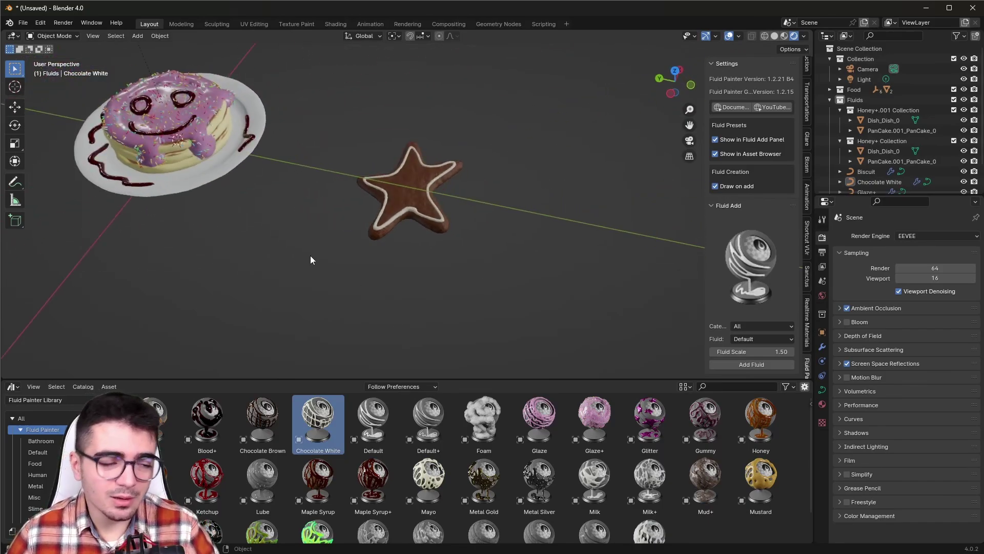
Add a mesh cube near the pancake plate and scale it up.
{"action": "mouse_move", "coordinate": [266, 241]}
{"action": "middle_mouse_down", "text": "shift"}
{"action": "mouse_move", "coordinate": [244, 266]}
{"action": "mouse_move", "coordinate": [458, 318]}
{"action": "middle_mouse_up", "text": "shift"}
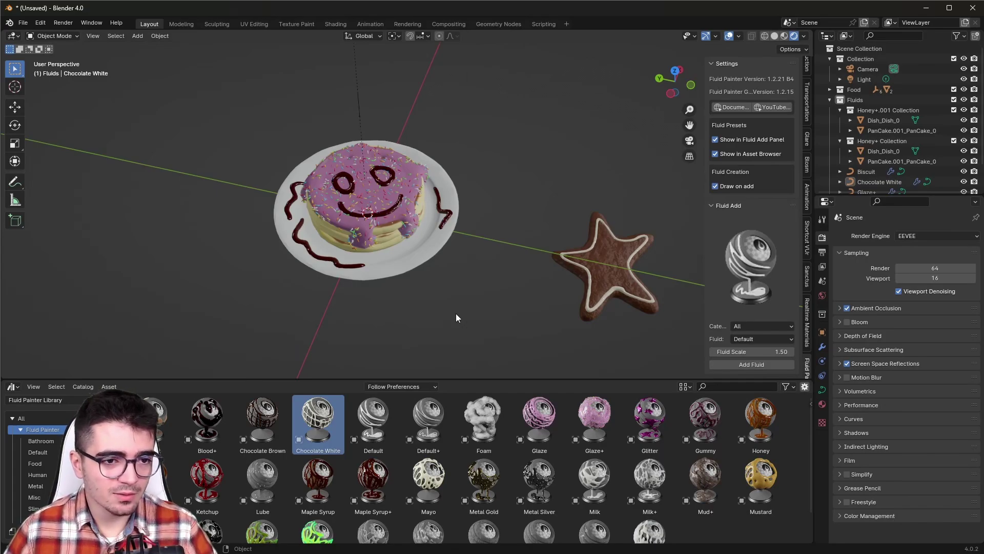
{"action": "left_click", "coordinate": [425, 257]}
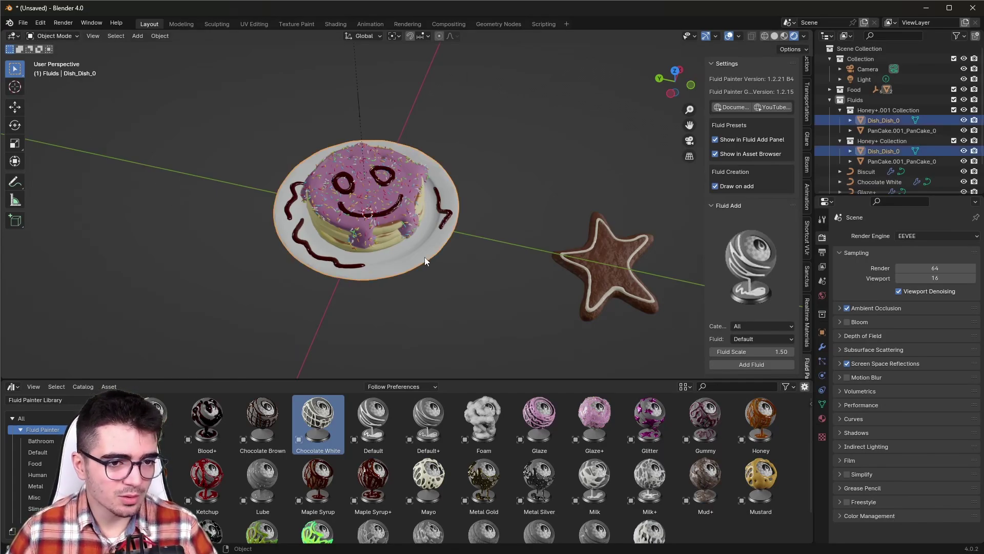
{"action": "middle_click_drag", "start_coordinate": [424, 257], "coordinate": [466, 276], "text": "shift"}
{"action": "key", "text": "shift+a"}
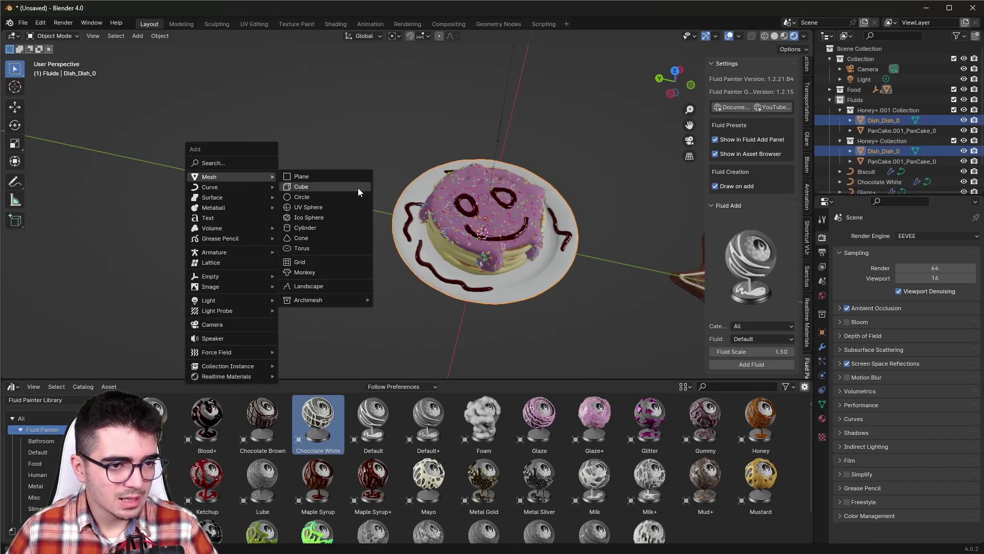
{"action": "left_click", "coordinate": [306, 188]}
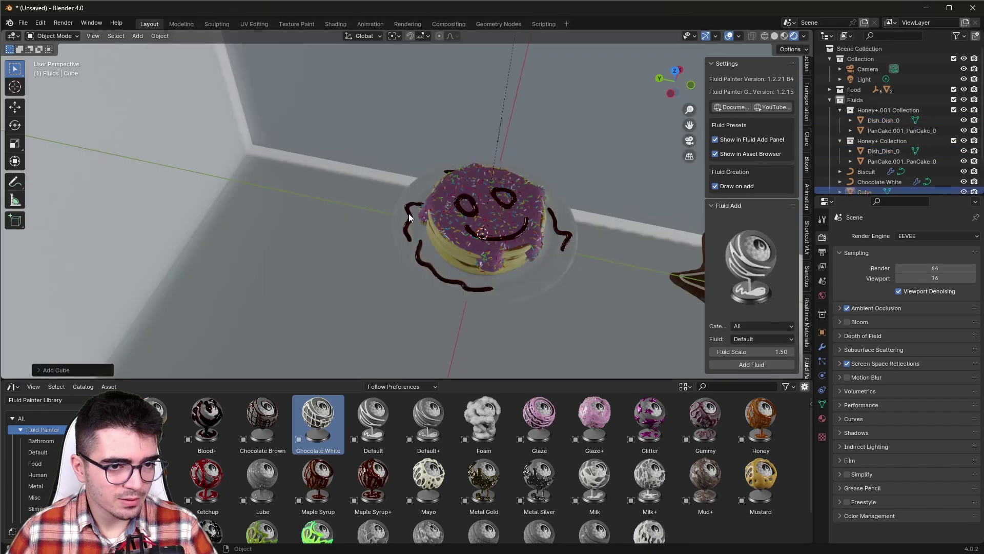
{"action": "key", "text": "s"}
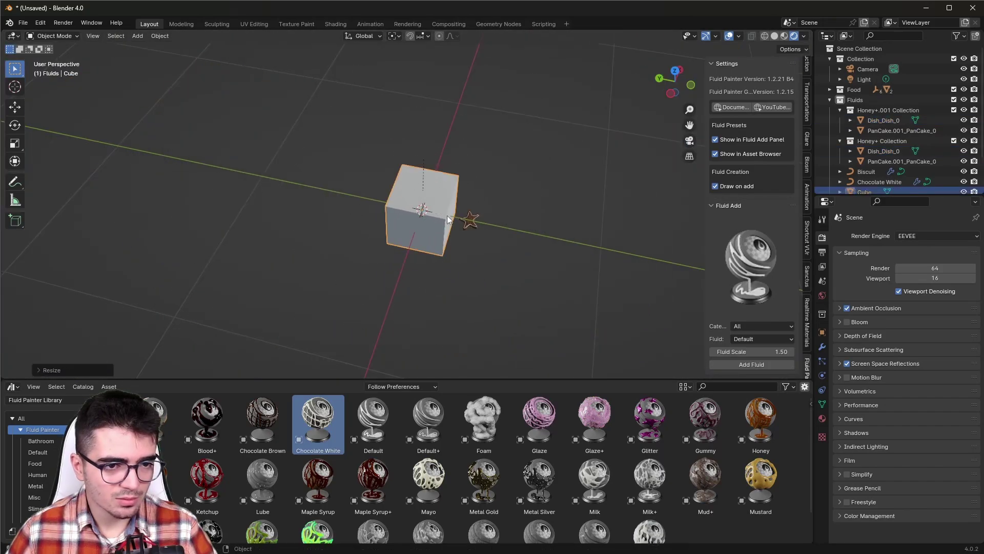
{"action": "left_click", "coordinate": [585, 243]}
Apply all transforms to the cube, move it aside along X, and frame it.
{"action": "key", "text": "ctrl+a"}
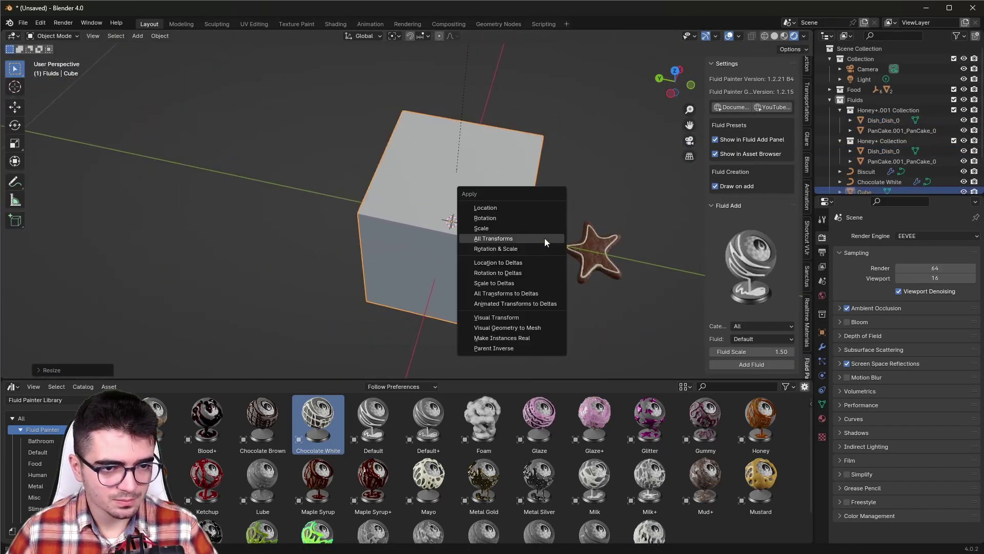
{"action": "left_click", "coordinate": [543, 238]}
{"action": "key", "text": "g"}
{"action": "key", "text": "x"}
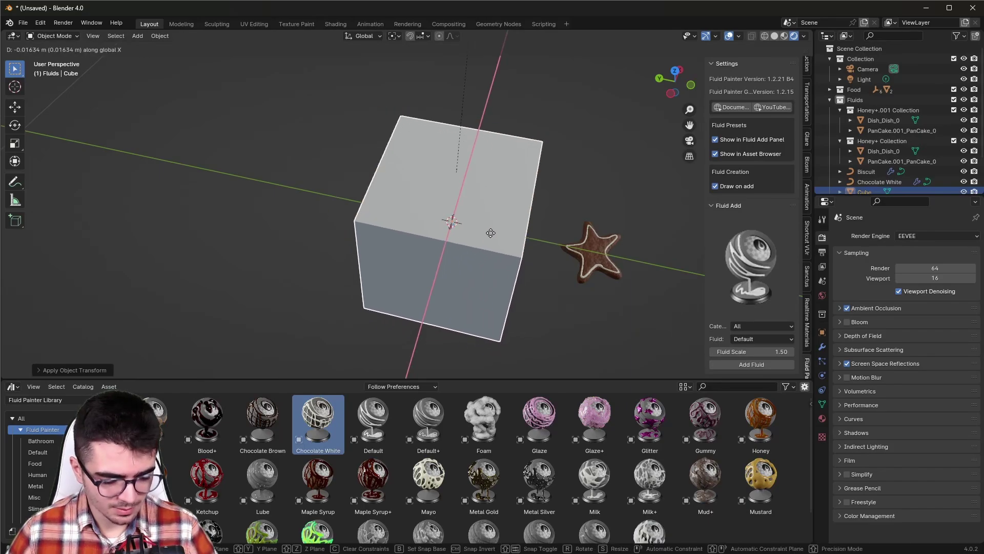
{"action": "left_click", "coordinate": [345, 222]}
{"action": "key", "text": "KP_Decimal"}
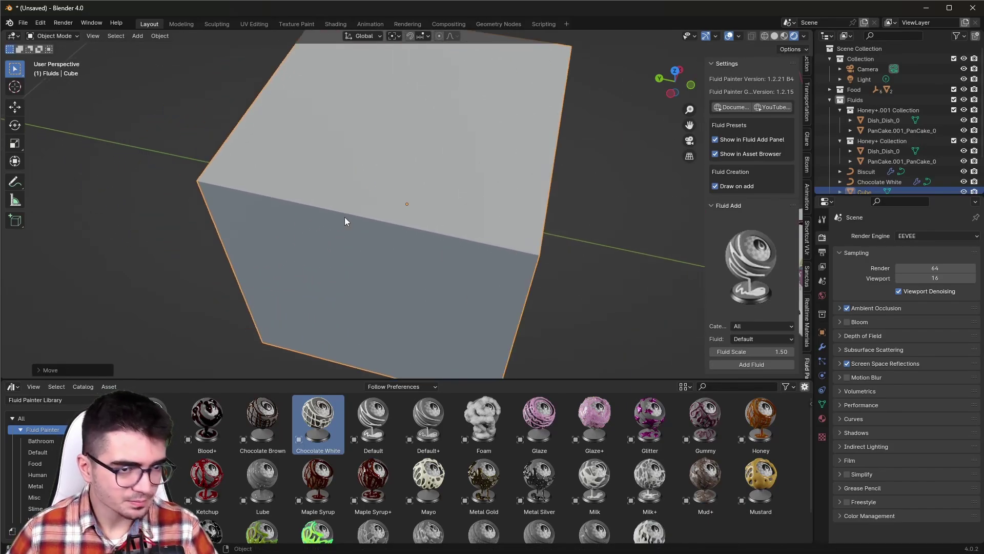
{"action": "scroll", "coordinate": [359, 233], "scroll_direction": "down", "scroll_amount": 3}
{"action": "middle_click_drag", "start_coordinate": [394, 291], "coordinate": [156, 354]}
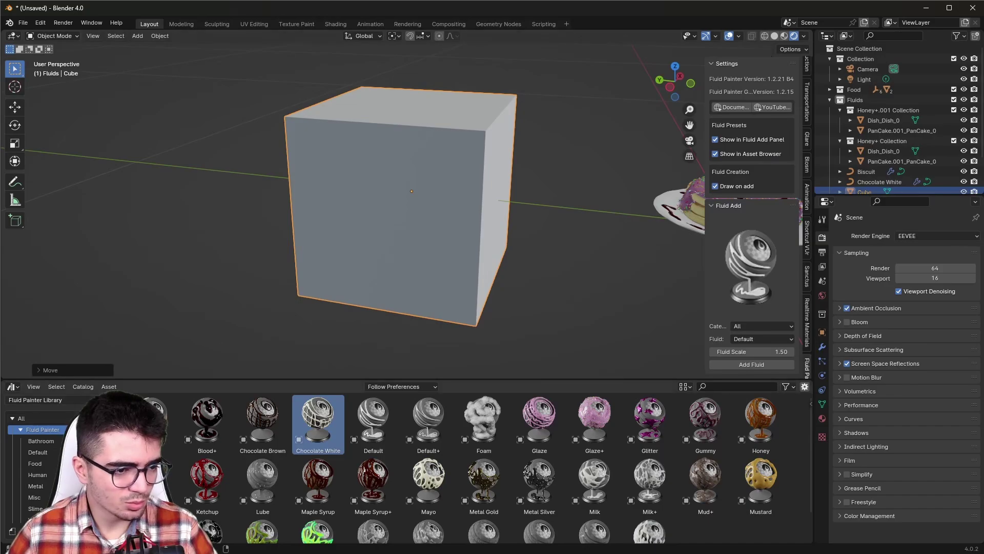
{"action": "left_click", "coordinate": [20, 519]}
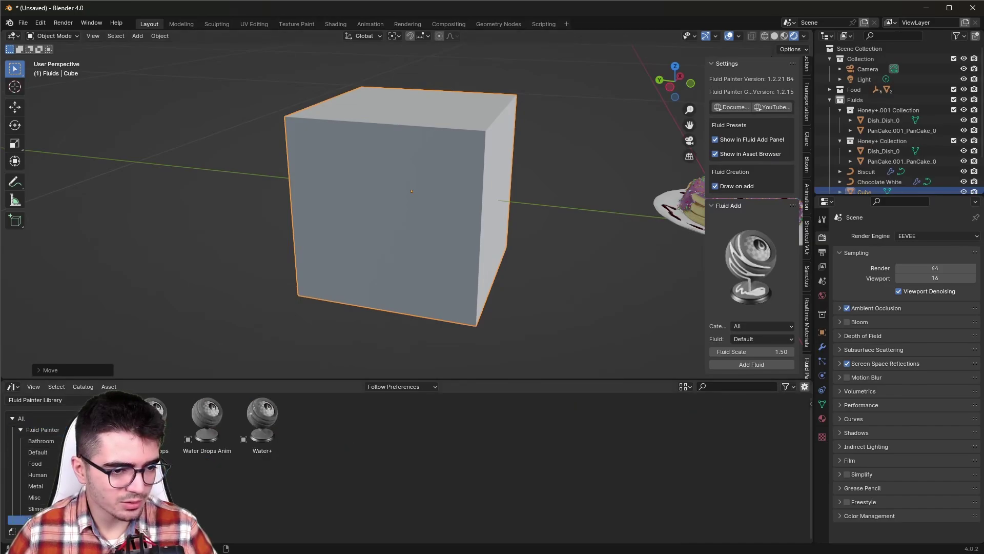
Choose the Water Drops Anim fluid and drop it onto the cube.
{"action": "middle_click_drag", "start_coordinate": [422, 264], "coordinate": [346, 250]}
{"action": "scroll", "coordinate": [346, 239], "scroll_direction": "up", "scroll_amount": 5}
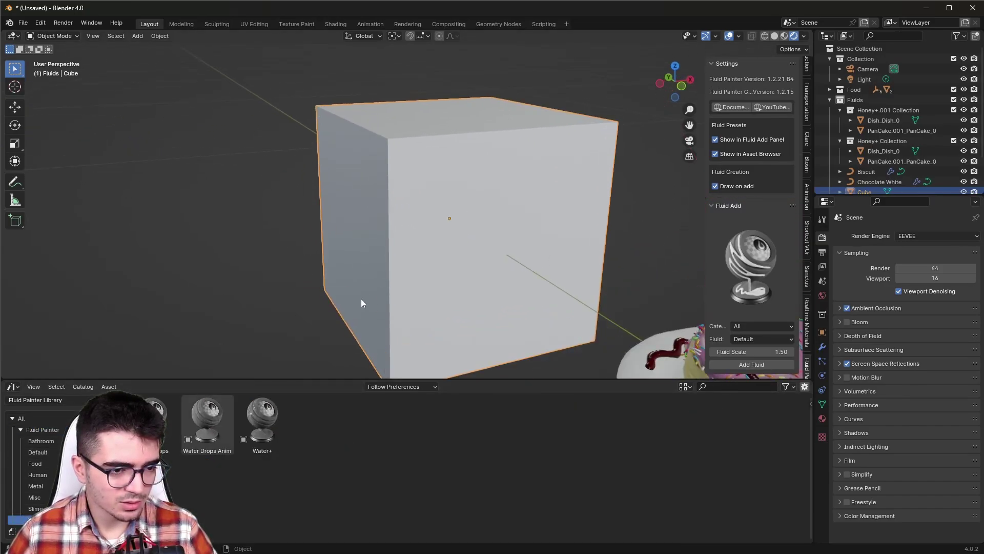
{"action": "middle_click_drag", "start_coordinate": [438, 290], "coordinate": [274, 408]}
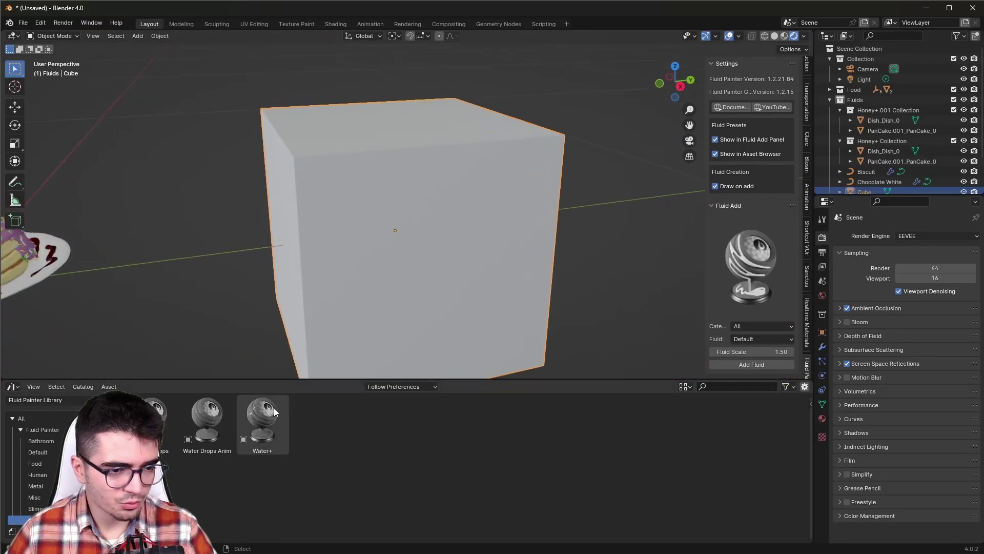
{"action": "left_click", "coordinate": [204, 416]}
{"action": "middle_click_drag", "start_coordinate": [297, 248], "coordinate": [306, 272], "text": "shift"}
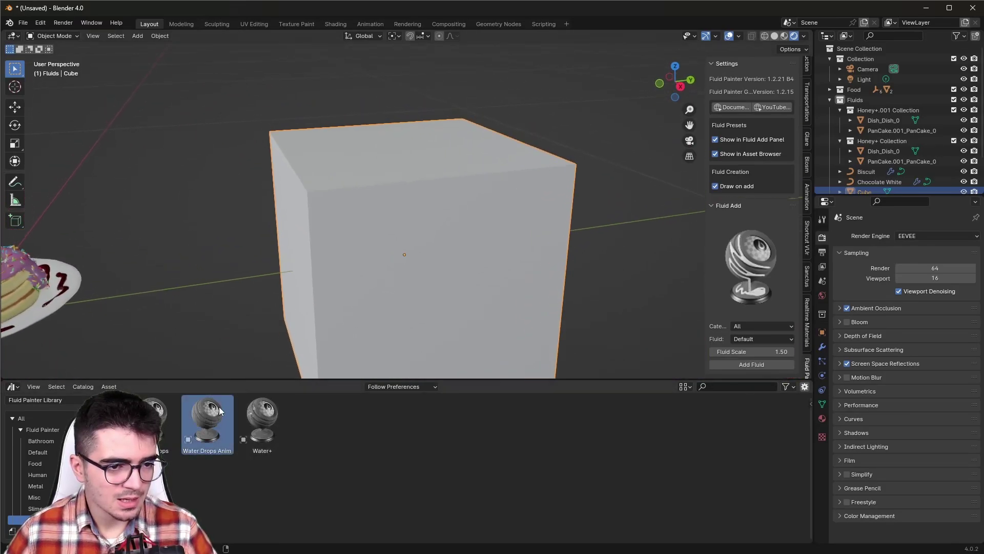
{"action": "left_click_drag", "start_coordinate": [220, 407], "coordinate": [374, 243]}
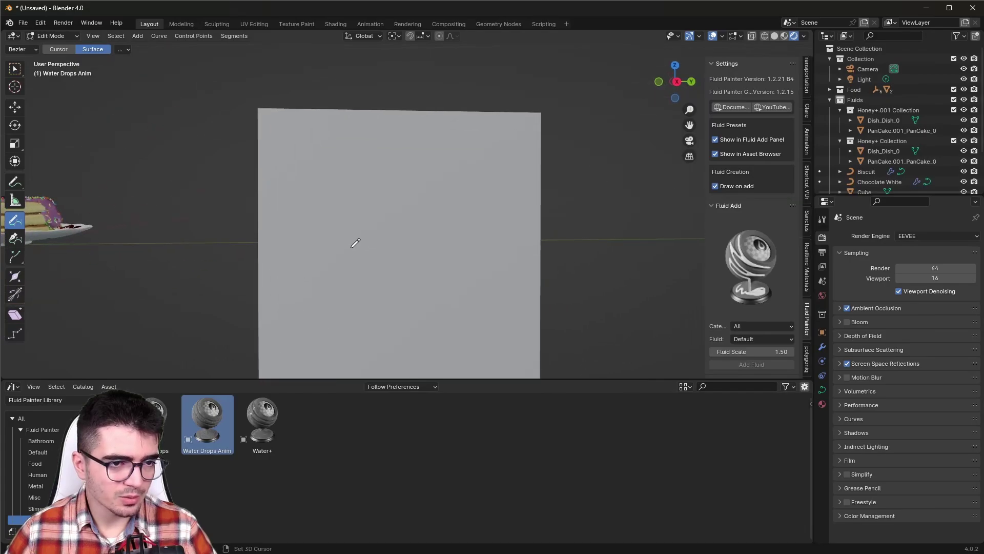
Draw four drip trails down the cube's front face and finish drawing.
{"action": "scroll", "coordinate": [338, 174], "scroll_direction": "down", "scroll_amount": 2}
{"action": "left_click_drag", "start_coordinate": [314, 114], "coordinate": [301, 301]}
{"action": "left_click_drag", "start_coordinate": [365, 113], "coordinate": [365, 203]}
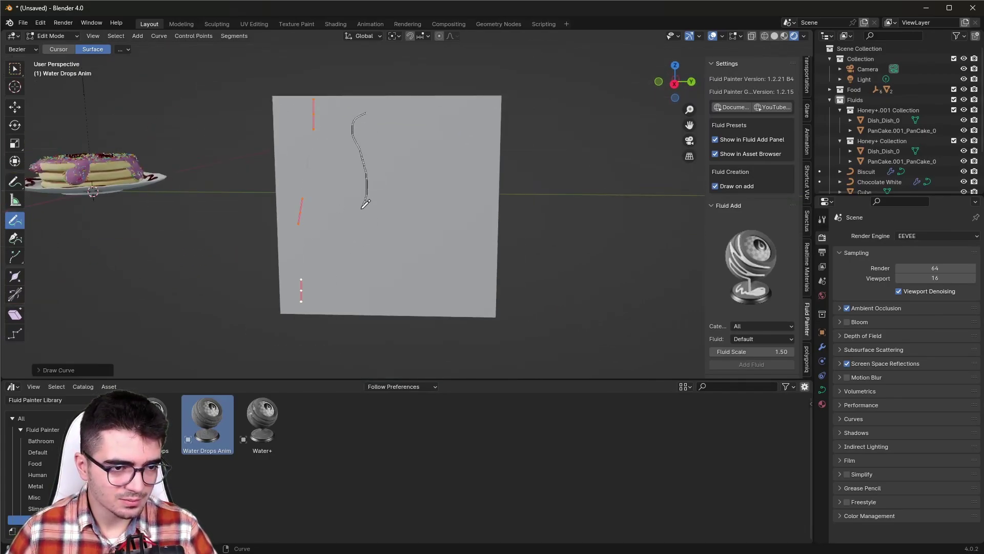
{"action": "left_click_drag", "start_coordinate": [380, 293], "coordinate": [382, 303]}
{"action": "left_click_drag", "start_coordinate": [430, 108], "coordinate": [413, 301]}
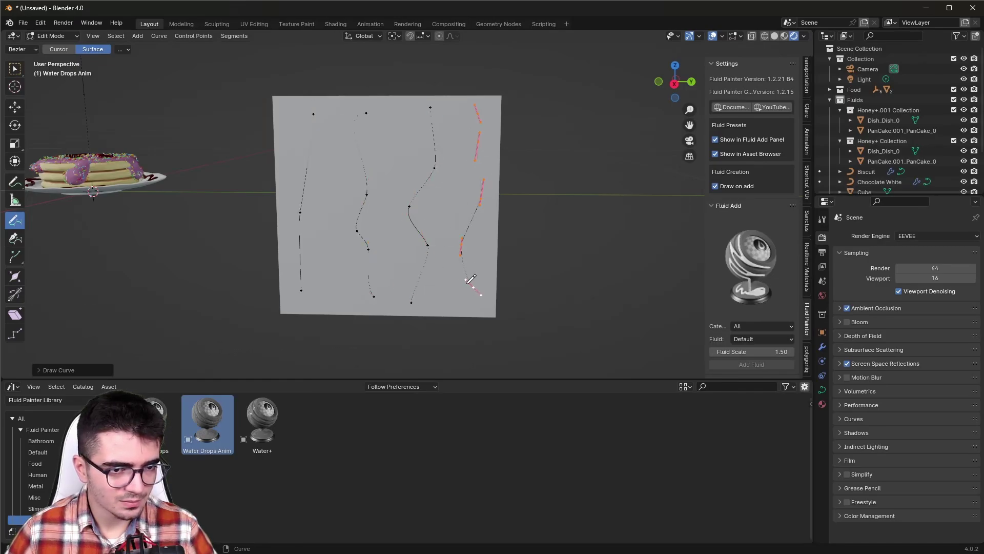
{"action": "key", "text": "Tab"}
{"action": "scroll", "coordinate": [380, 264], "scroll_direction": "up", "scroll_amount": 1}
{"action": "mouse_move", "coordinate": [379, 264]}
{"action": "middle_mouse_down"}
{"action": "mouse_move", "coordinate": [526, 249]}
{"action": "mouse_move", "coordinate": [246, 355]}
{"action": "middle_mouse_up"}
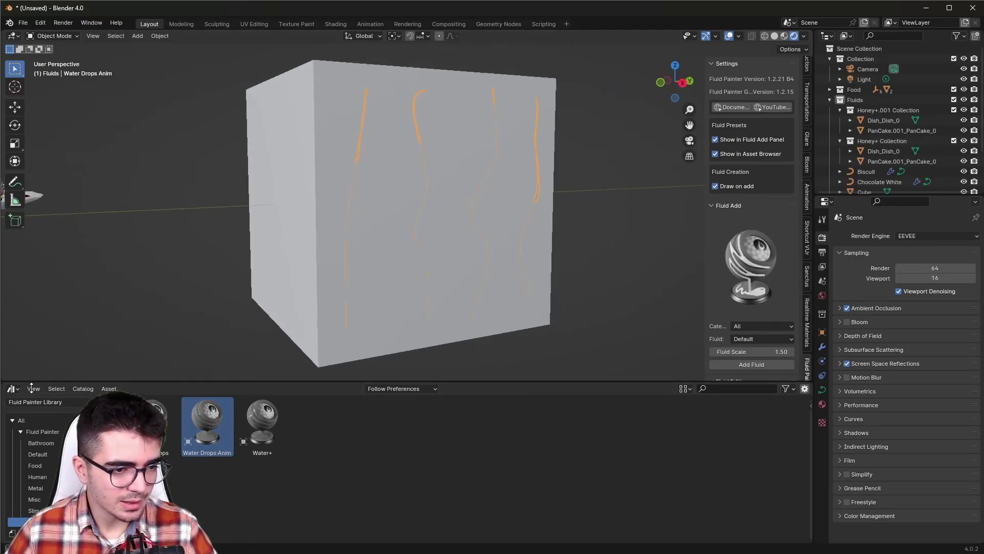
Enlarge the 3D view and preview the drip animation on the cube face.
{"action": "left_click_drag", "start_coordinate": [66, 380], "coordinate": [669, 487]}
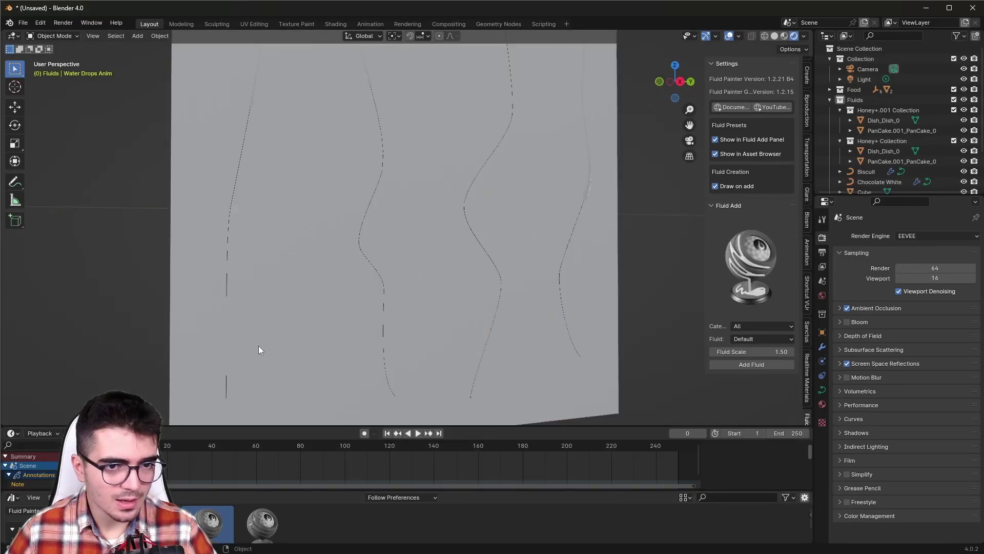
{"action": "mouse_move", "coordinate": [258, 346]}
{"action": "middle_mouse_down"}
{"action": "mouse_move", "coordinate": [287, 304]}
{"action": "mouse_move", "coordinate": [257, 335]}
{"action": "middle_mouse_up"}
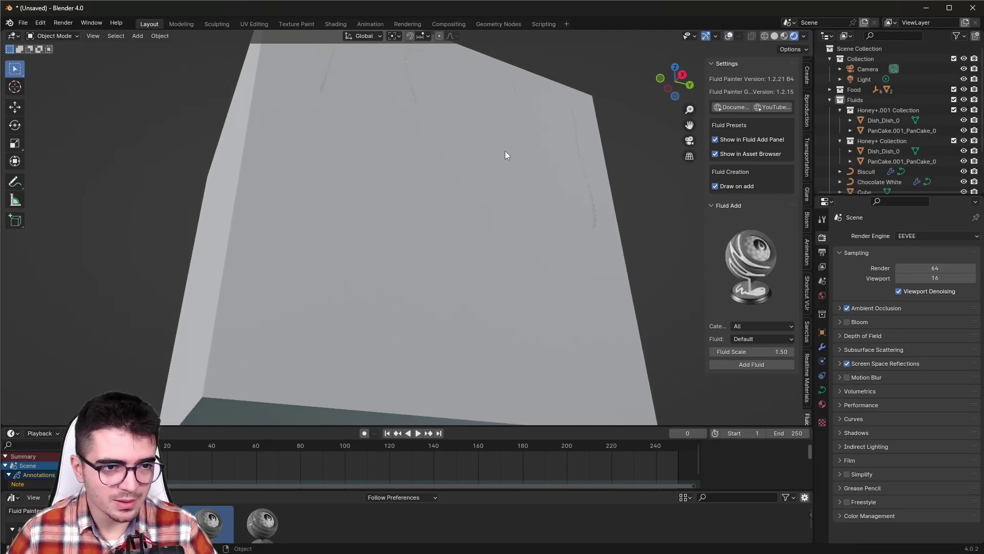
{"action": "mouse_move", "coordinate": [505, 153]}
{"action": "middle_mouse_down", "text": "shift"}
{"action": "mouse_move", "coordinate": [329, 185]}
{"action": "mouse_move", "coordinate": [319, 132]}
{"action": "mouse_move", "coordinate": [284, 110]}
{"action": "middle_mouse_up", "text": "shift"}
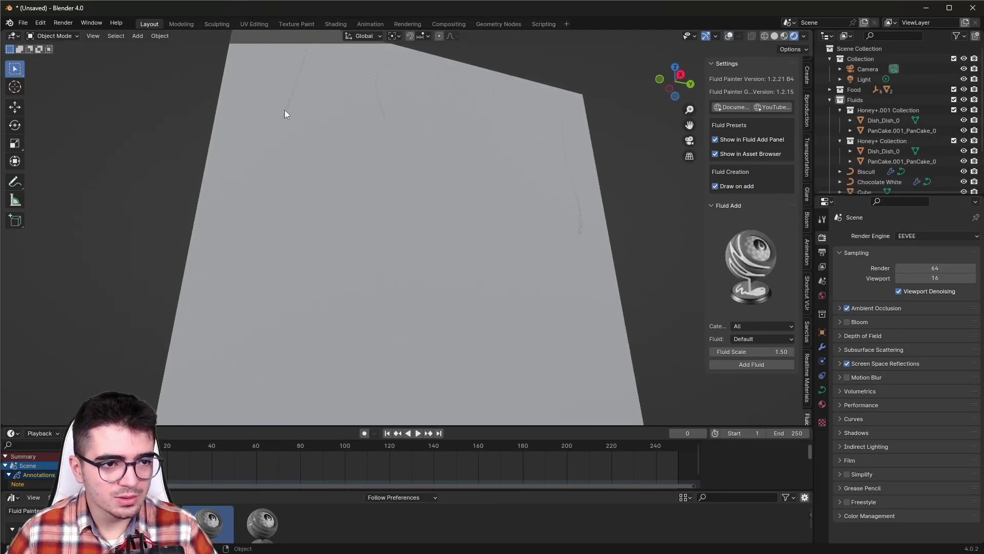
{"action": "key", "text": "space"}
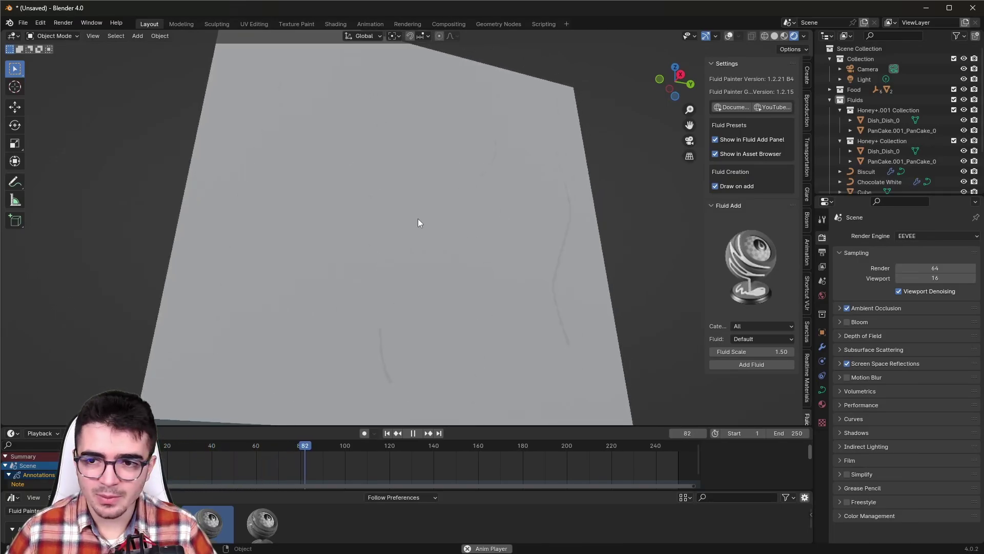
{"action": "middle_click_drag", "start_coordinate": [396, 236], "coordinate": [386, 223]}
{"action": "key", "text": "space"}
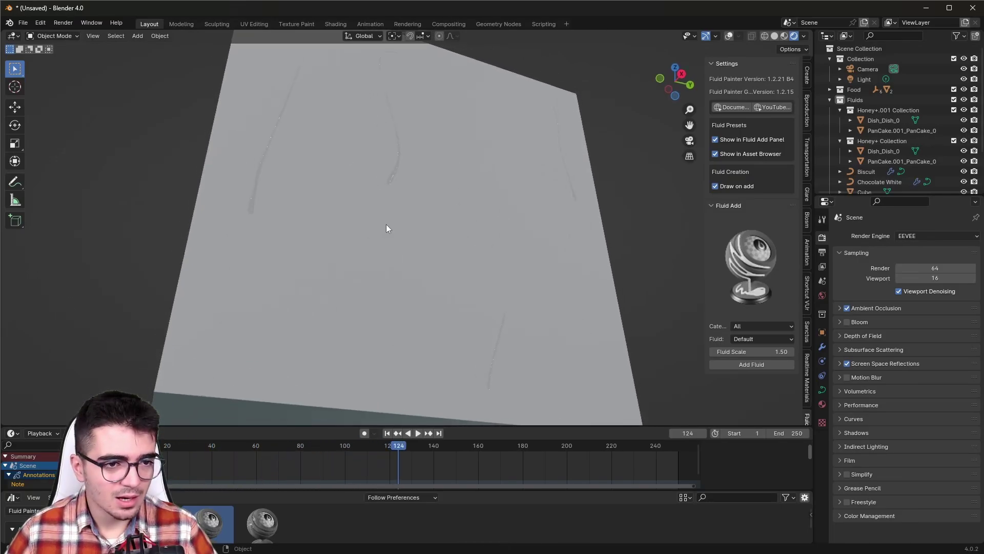
Set a drip trail's Fluid Thickness to 2.35, then ease it to a moderate value.
{"action": "left_click", "coordinate": [392, 180]}
{"action": "left_click", "coordinate": [729, 37]}
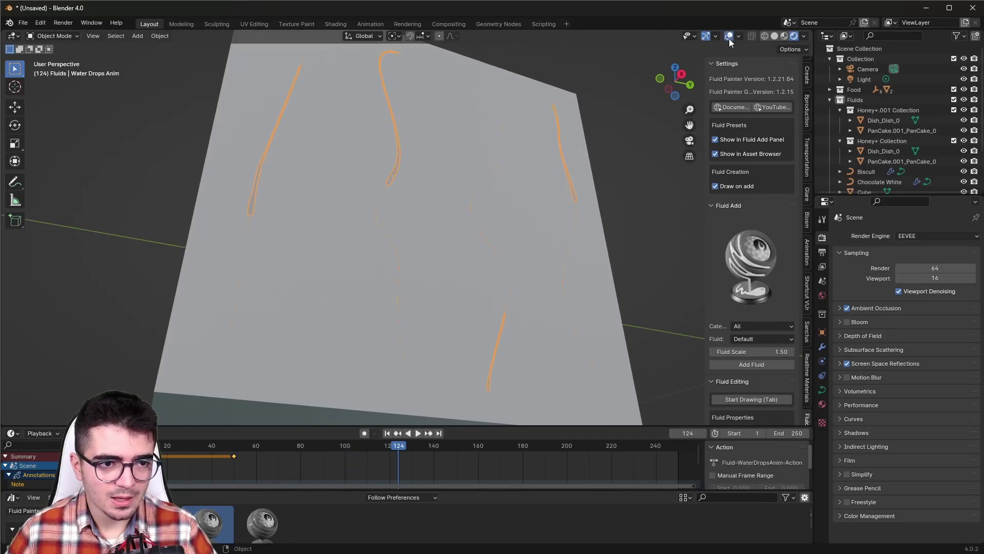
{"action": "scroll", "coordinate": [754, 170], "scroll_direction": "down", "scroll_amount": 5}
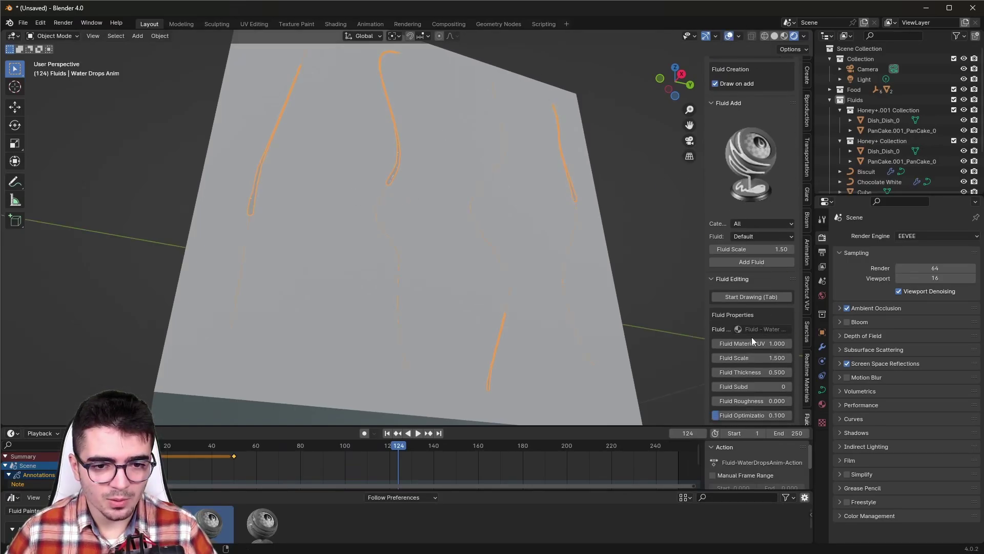
{"action": "left_click", "coordinate": [749, 373]}
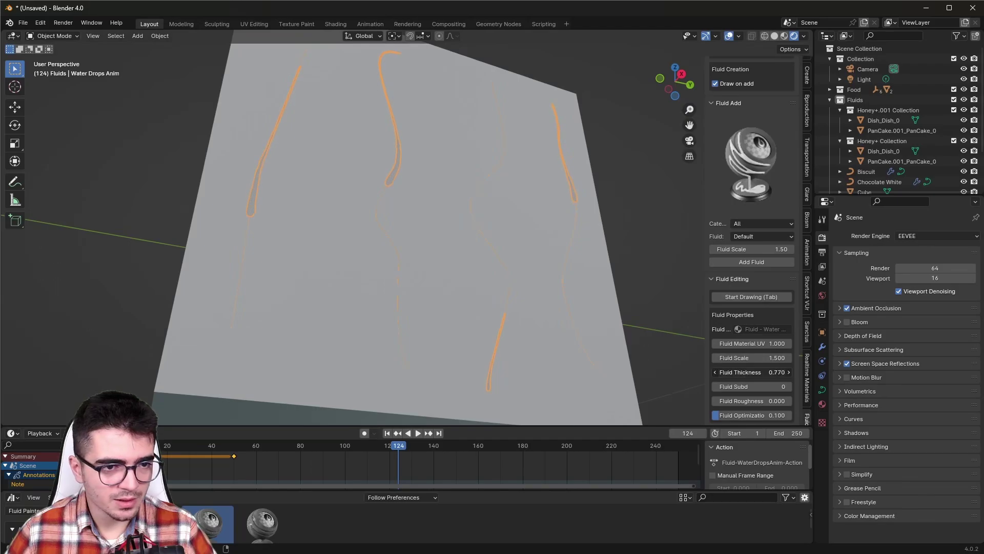
{"action": "type", "text": "2.35"}
{"action": "key", "text": "Return"}
{"action": "left_click_drag", "start_coordinate": [749, 372], "coordinate": [736, 372]}
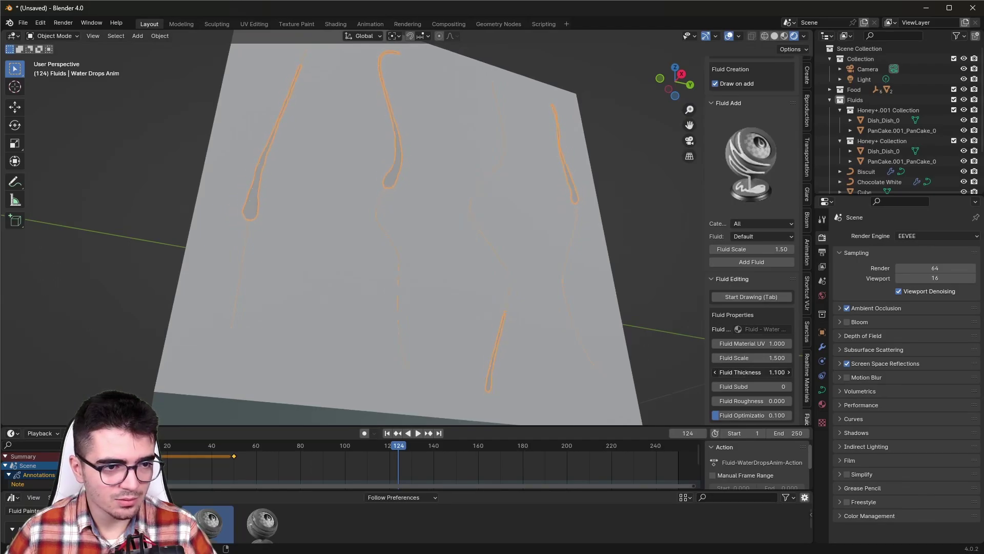
Give the cube a new material with a darkened grey Base Color.
{"action": "left_click", "coordinate": [282, 254]}
{"action": "mouse_move", "coordinate": [282, 253]}
{"action": "middle_mouse_down"}
{"action": "mouse_move", "coordinate": [271, 256]}
{"action": "mouse_move", "coordinate": [304, 276]}
{"action": "mouse_move", "coordinate": [260, 248]}
{"action": "mouse_move", "coordinate": [276, 256]}
{"action": "middle_mouse_up"}
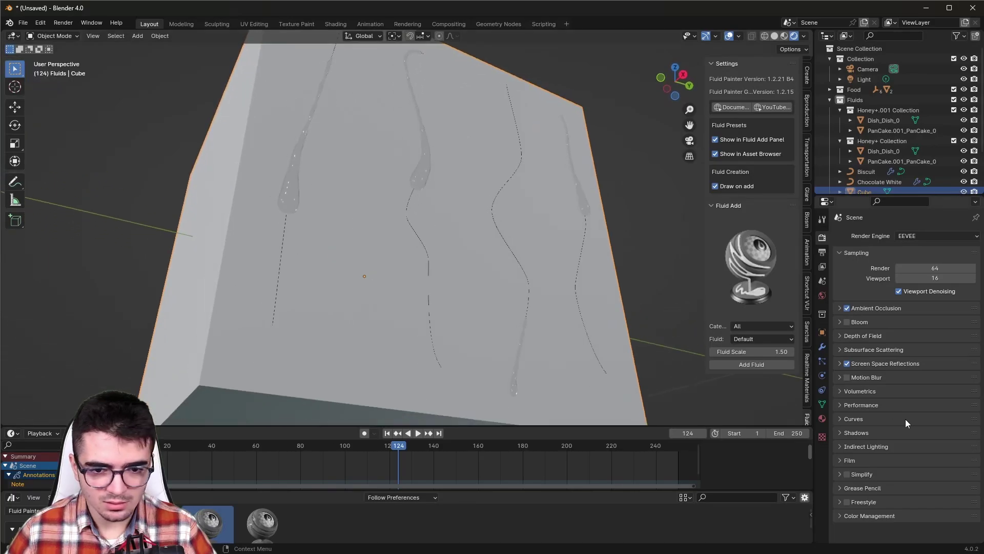
{"action": "left_click", "coordinate": [823, 418]}
{"action": "left_click", "coordinate": [863, 279]}
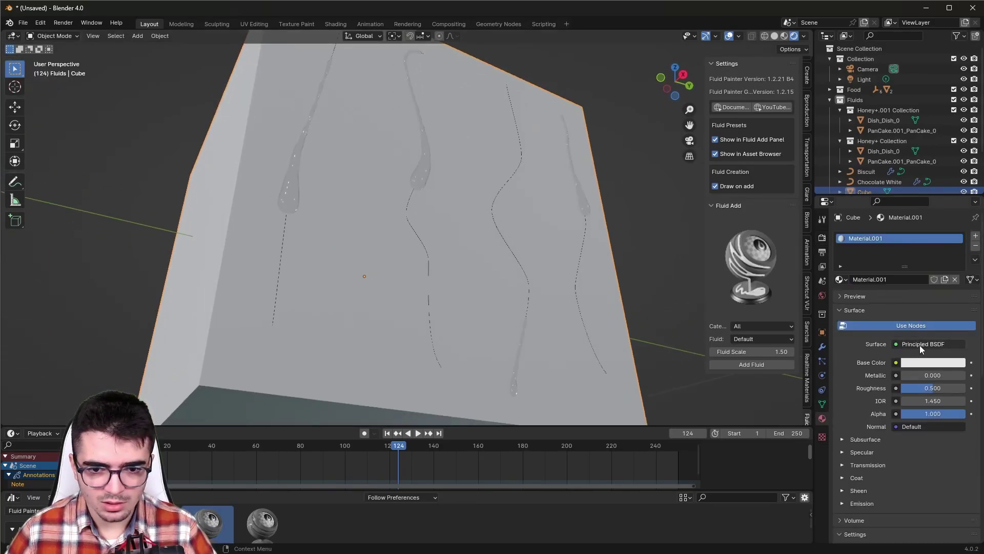
{"action": "left_click", "coordinate": [920, 346]}
{"action": "mouse_move", "coordinate": [944, 336]}
{"action": "left_mouse_down"}
{"action": "mouse_move", "coordinate": [872, 336]}
{"action": "mouse_move", "coordinate": [925, 337]}
{"action": "left_mouse_up"}
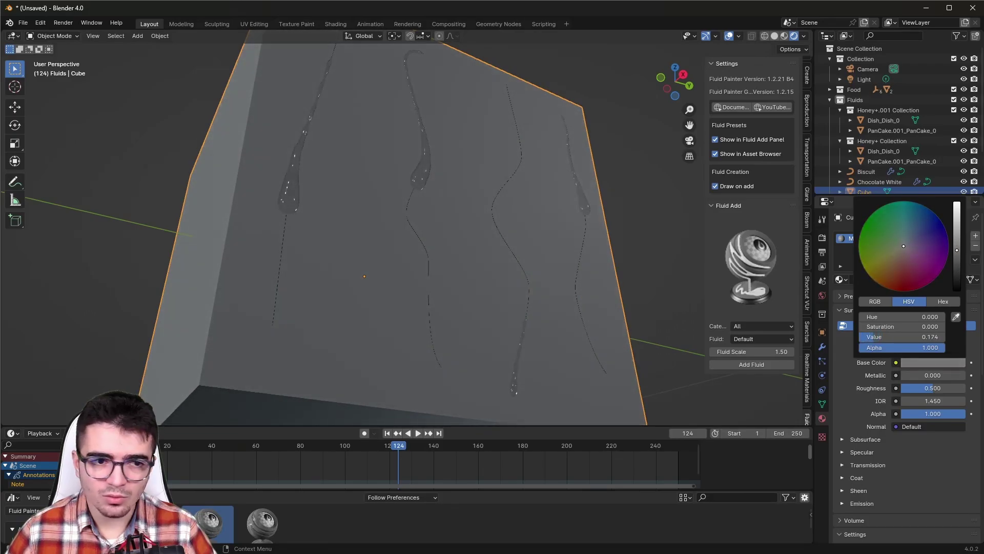
Play the animation and orbit around the cube to watch the drops slide down.
{"action": "scroll", "coordinate": [475, 220], "scroll_direction": "down", "scroll_amount": 3}
{"action": "mouse_move", "coordinate": [474, 220]}
{"action": "middle_mouse_down"}
{"action": "mouse_move", "coordinate": [398, 211]}
{"action": "mouse_move", "coordinate": [456, 223]}
{"action": "mouse_move", "coordinate": [416, 294]}
{"action": "middle_mouse_up"}
{"action": "scroll", "coordinate": [457, 223], "scroll_direction": "up", "scroll_amount": 3}
{"action": "left_click", "coordinate": [823, 238]}
{"action": "key", "text": "space"}
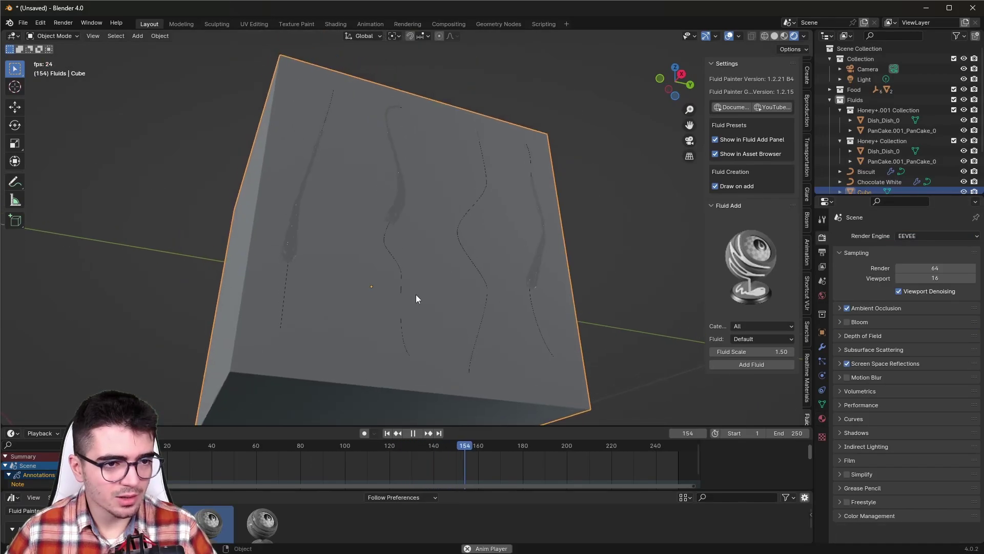
{"action": "scroll", "coordinate": [417, 294], "scroll_direction": "up", "scroll_amount": 2}
{"action": "mouse_move", "coordinate": [340, 281]}
{"action": "middle_mouse_down"}
{"action": "mouse_move", "coordinate": [254, 285]}
{"action": "mouse_move", "coordinate": [262, 272]}
{"action": "mouse_move", "coordinate": [339, 269]}
{"action": "mouse_move", "coordinate": [433, 118]}
{"action": "middle_mouse_up"}
{"action": "mouse_move", "coordinate": [497, 264]}
{"action": "middle_mouse_down"}
{"action": "mouse_move", "coordinate": [496, 307]}
{"action": "mouse_move", "coordinate": [417, 180]}
{"action": "middle_mouse_up"}
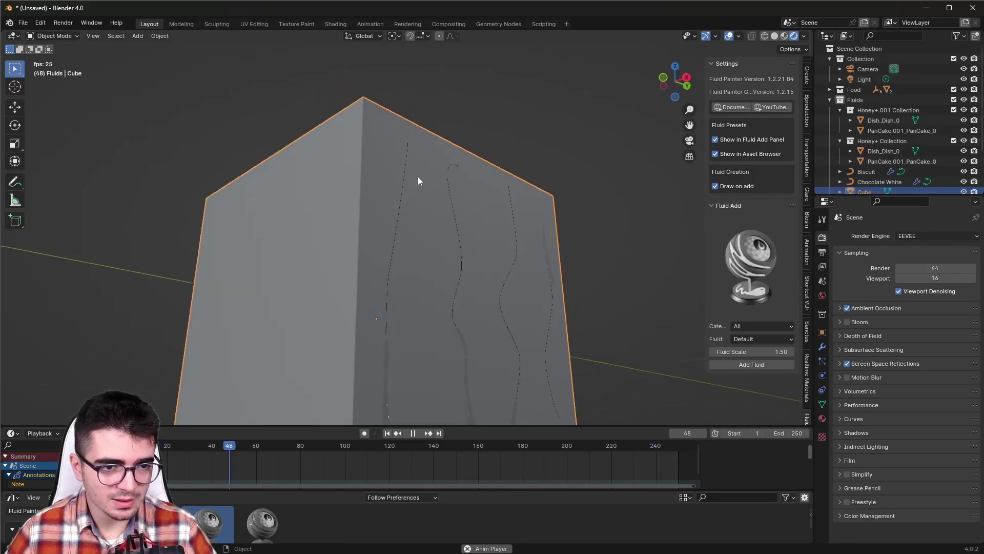
{"action": "middle_click_drag", "start_coordinate": [496, 368], "coordinate": [419, 309]}
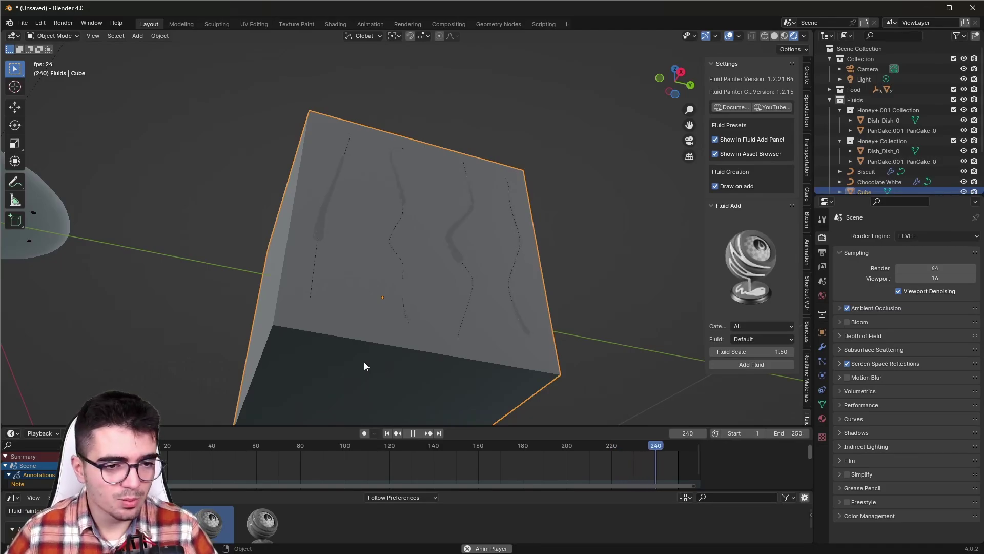
{"action": "mouse_move", "coordinate": [364, 361]}
{"action": "middle_mouse_down"}
{"action": "mouse_move", "coordinate": [364, 343]}
{"action": "mouse_move", "coordinate": [328, 277]}
{"action": "mouse_move", "coordinate": [300, 282]}
{"action": "mouse_move", "coordinate": [301, 310]}
{"action": "mouse_move", "coordinate": [303, 275]}
{"action": "mouse_move", "coordinate": [322, 278]}
{"action": "middle_mouse_up"}
{"action": "key", "text": "space"}
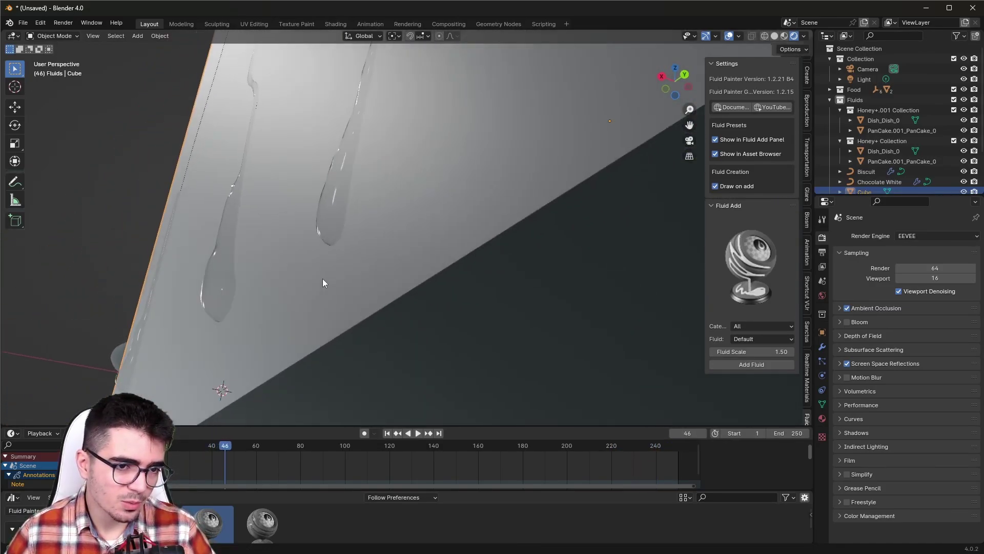
Switch the render engine to Cycles and play the animation to frame 100.
{"action": "left_click", "coordinate": [937, 236]}
{"action": "left_click", "coordinate": [917, 270]}
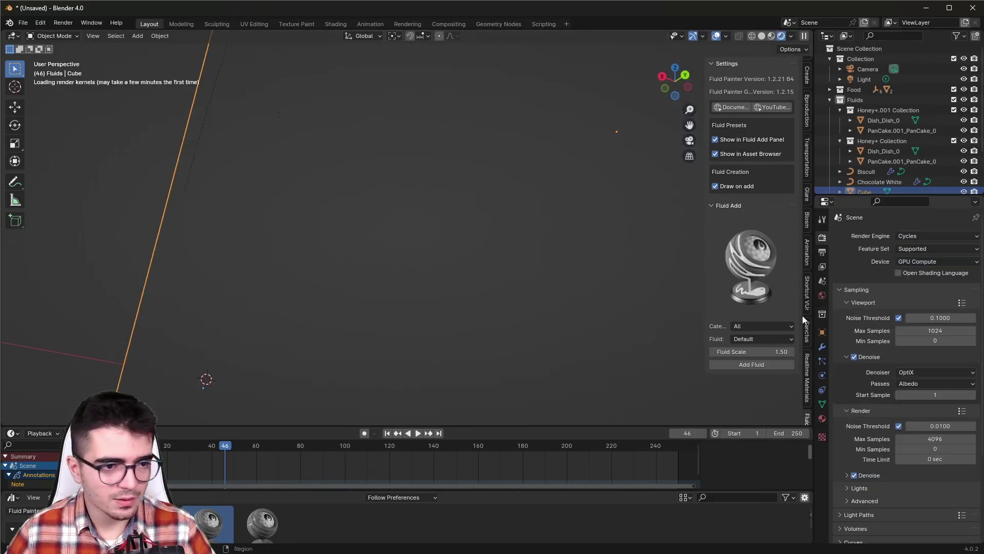
{"action": "scroll", "coordinate": [349, 288], "scroll_direction": "up", "scroll_amount": 2}
{"action": "scroll", "coordinate": [308, 302], "scroll_direction": "up", "scroll_amount": 1}
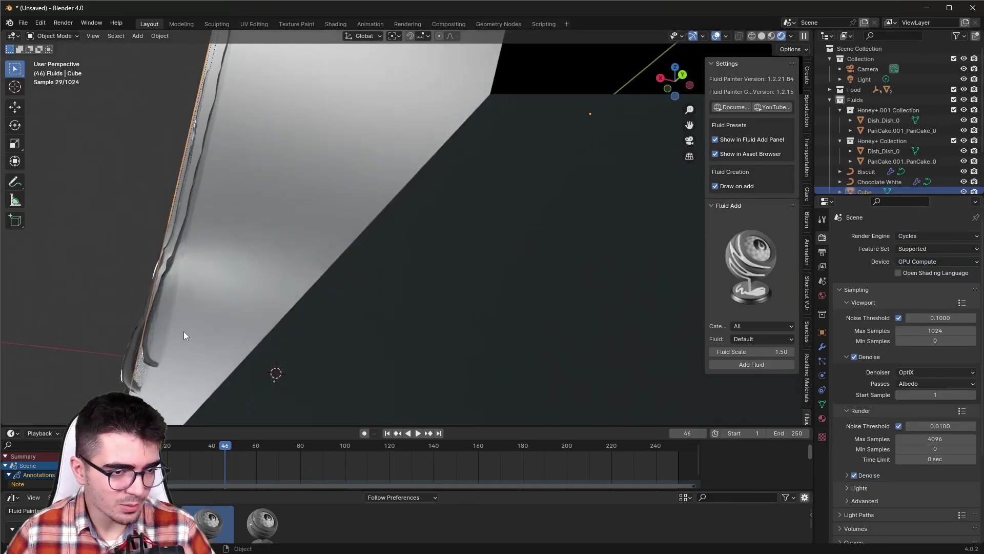
{"action": "scroll", "coordinate": [230, 318], "scroll_direction": "down", "scroll_amount": 3}
{"action": "key", "text": "space"}
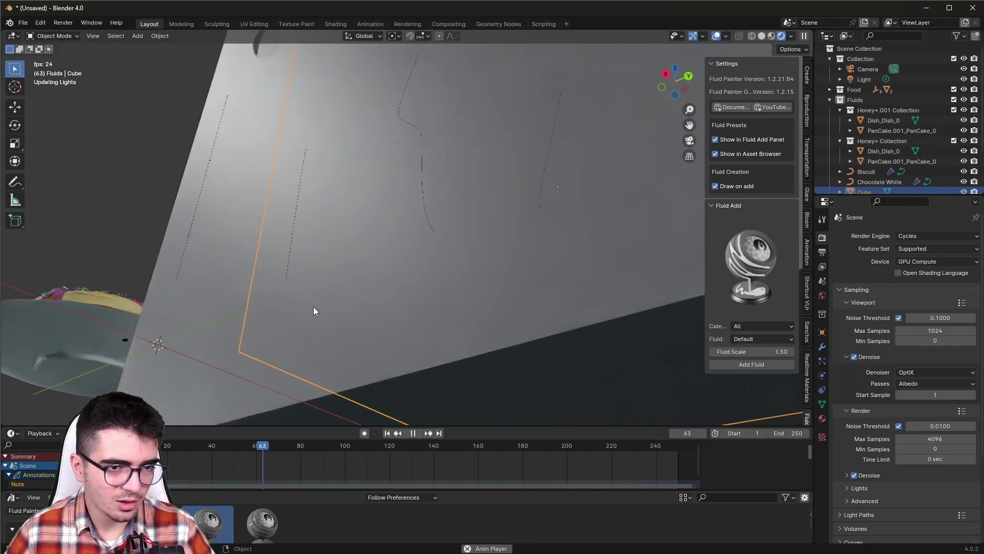
{"action": "key", "text": "space"}
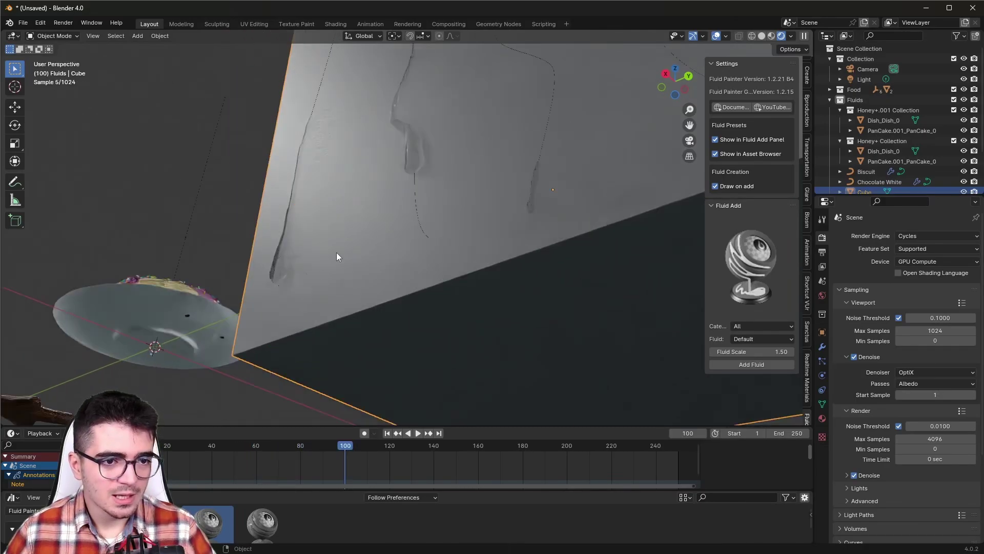
{"action": "middle_click_drag", "start_coordinate": [398, 204], "coordinate": [385, 235]}
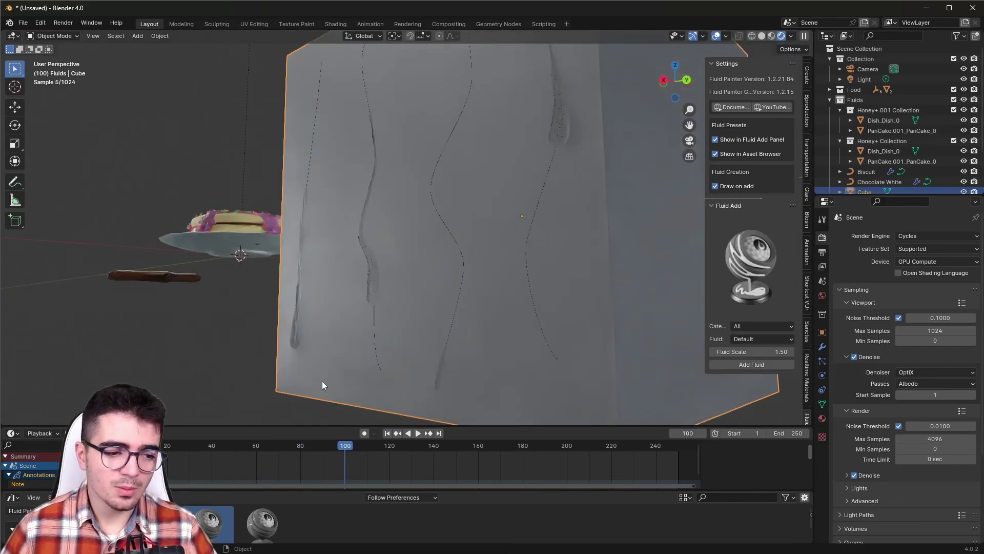
Enlarge the fluid library, show all Fluid Painter presets, and pick Ketchup.
{"action": "left_click_drag", "start_coordinate": [244, 490], "coordinate": [244, 453]}
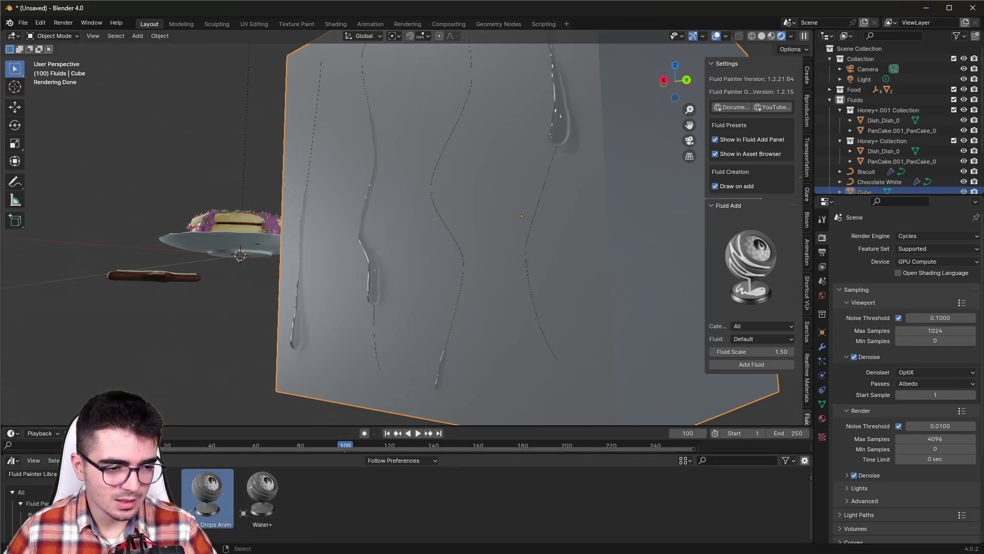
{"action": "left_click", "coordinate": [36, 503]}
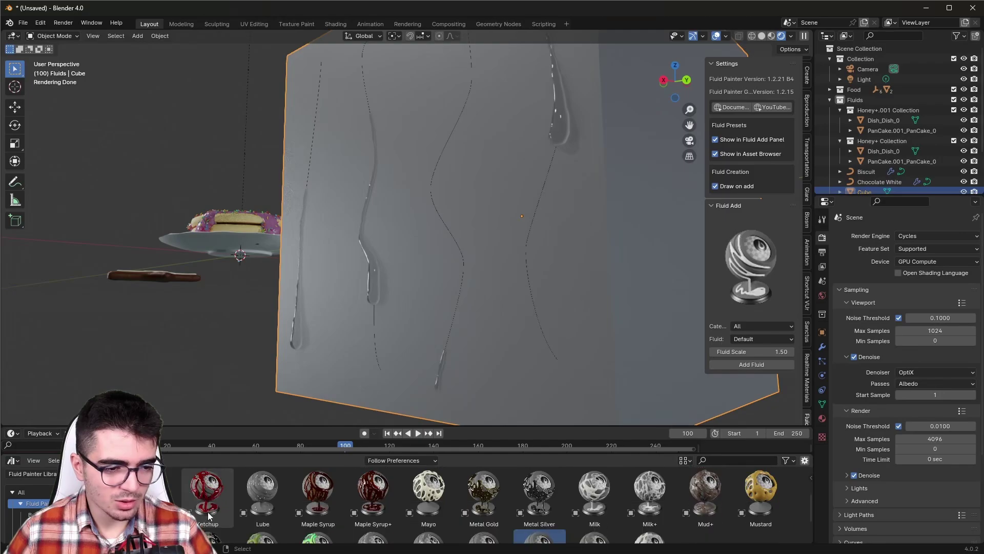
{"action": "left_click", "coordinate": [207, 515]}
{"action": "scroll", "coordinate": [300, 298], "scroll_direction": "down", "scroll_amount": 2}
{"action": "scroll", "coordinate": [296, 308], "scroll_direction": "down", "scroll_amount": 4}
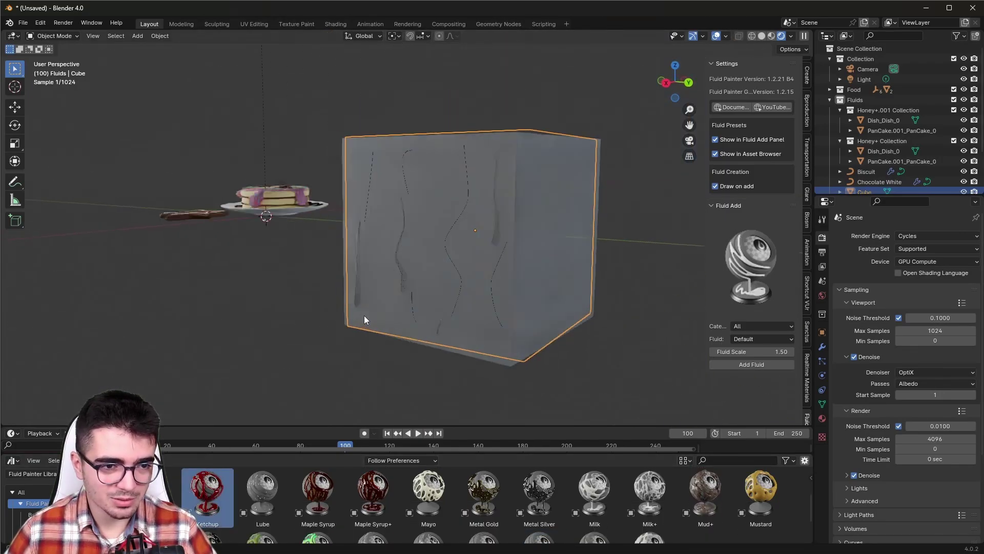
Drop Ketchup onto the cube's front face and draw one wavy downward stroke.
{"action": "mouse_move", "coordinate": [364, 316]}
{"action": "middle_mouse_down"}
{"action": "mouse_move", "coordinate": [453, 318]}
{"action": "mouse_move", "coordinate": [352, 314]}
{"action": "mouse_move", "coordinate": [372, 380]}
{"action": "mouse_move", "coordinate": [450, 269]}
{"action": "mouse_move", "coordinate": [226, 269]}
{"action": "middle_mouse_up"}
{"action": "middle_click_drag", "start_coordinate": [408, 262], "coordinate": [351, 245]}
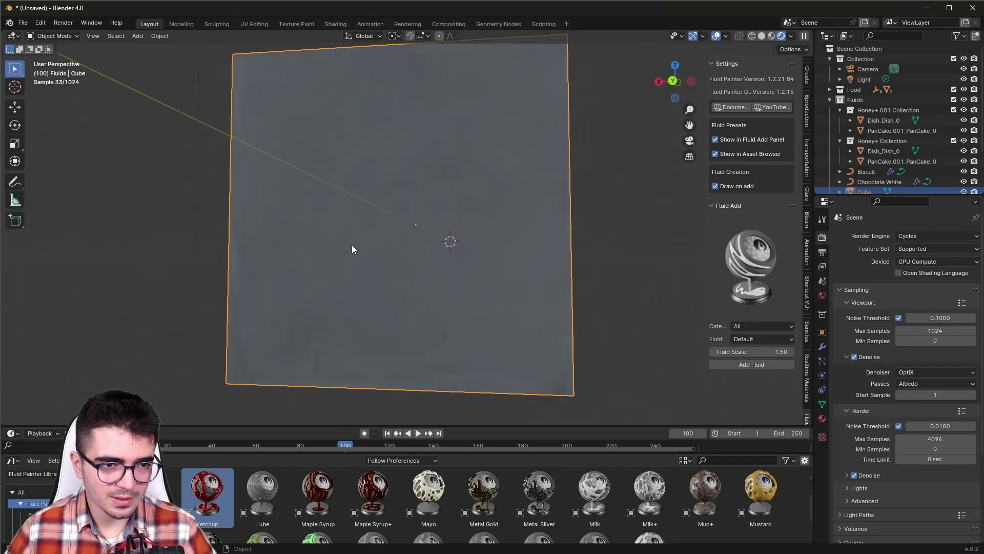
{"action": "scroll", "coordinate": [351, 259], "scroll_direction": "down", "scroll_amount": 2}
{"action": "left_click_drag", "start_coordinate": [204, 509], "coordinate": [387, 246]}
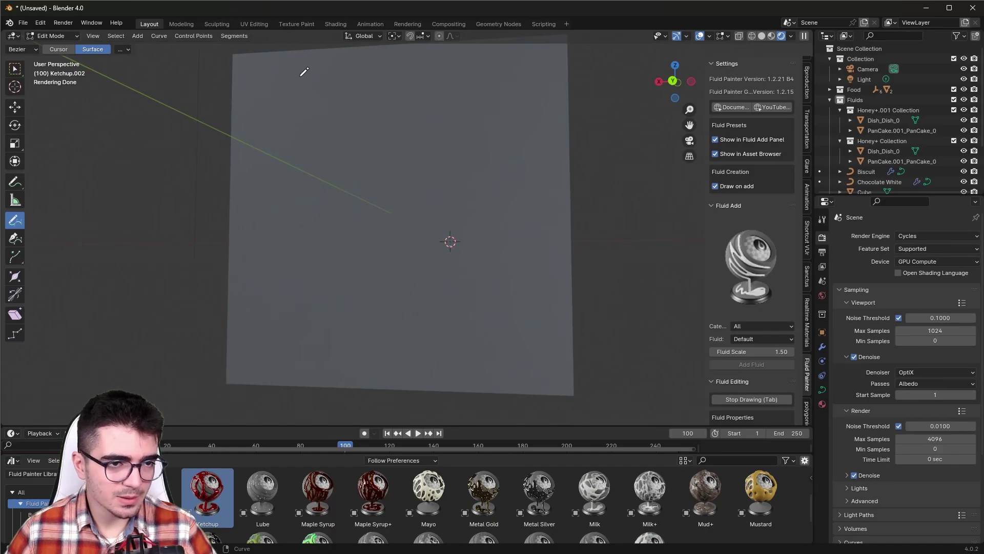
{"action": "left_click_drag", "start_coordinate": [294, 293], "coordinate": [288, 353]}
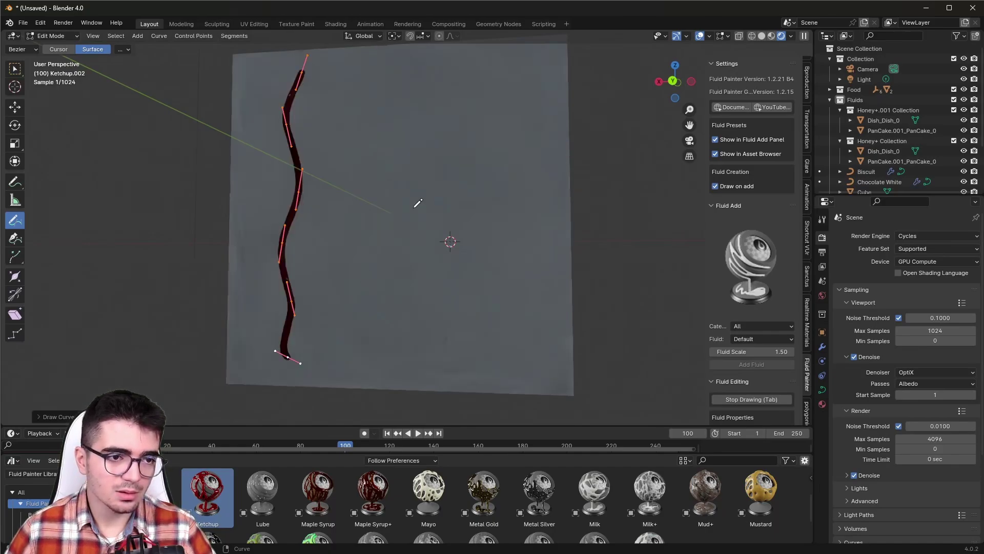
{"action": "middle_click_drag", "start_coordinate": [314, 193], "coordinate": [370, 213]}
{"action": "key", "text": "Tab"}
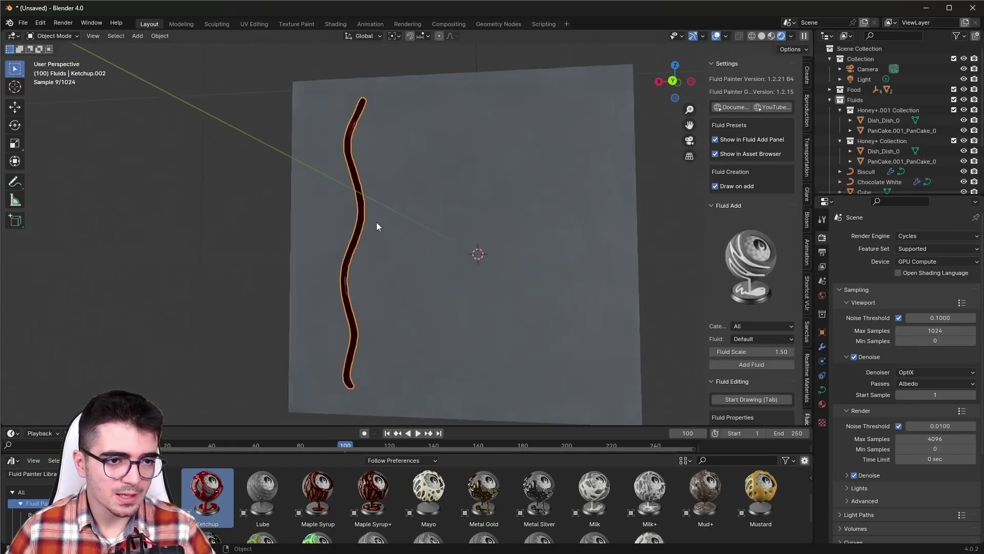
{"action": "middle_click_drag", "start_coordinate": [337, 292], "coordinate": [367, 204]}
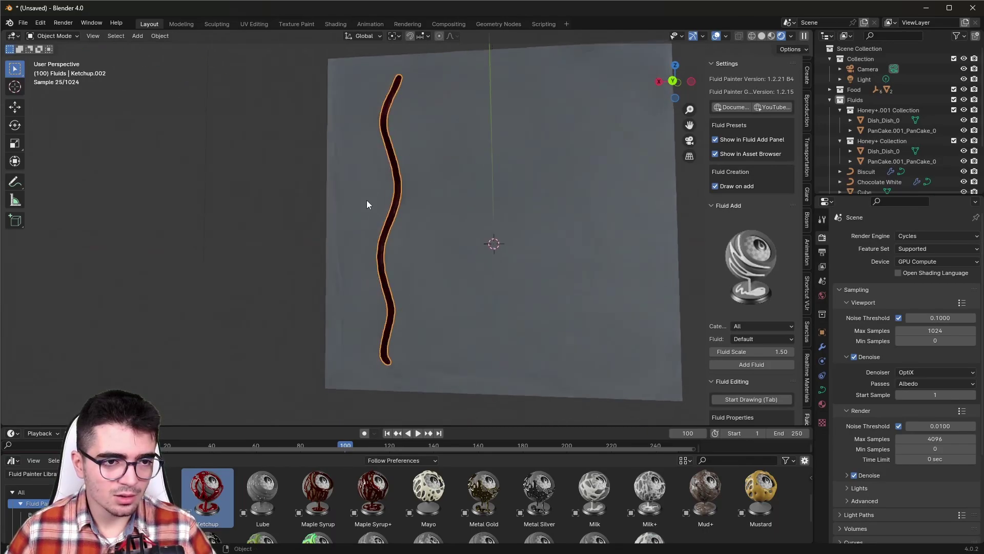
{"action": "scroll", "coordinate": [776, 222], "scroll_direction": "down", "scroll_amount": 5}
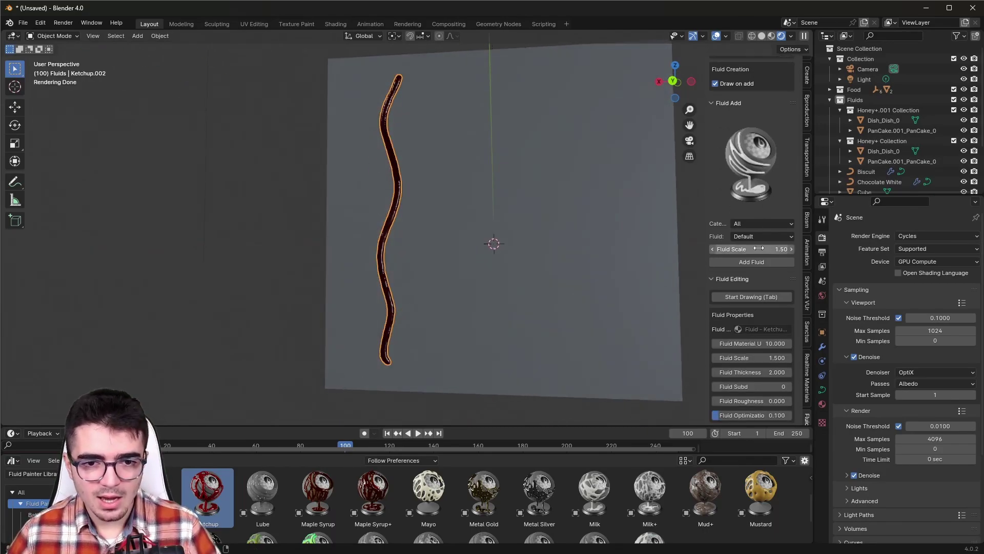
{"action": "scroll", "coordinate": [759, 241], "scroll_direction": "down", "scroll_amount": 3}
{"action": "scroll", "coordinate": [744, 262], "scroll_direction": "down", "scroll_amount": 4}
{"action": "scroll", "coordinate": [734, 271], "scroll_direction": "down", "scroll_amount": 2}
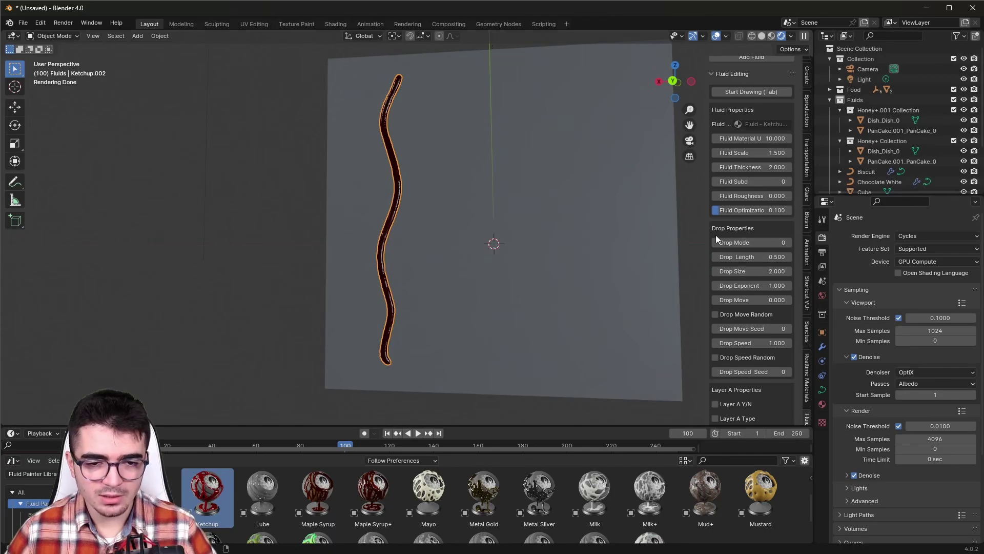
Try Drop Mode 1 with various Drop Move values, previewing around frame 70.
{"action": "left_click", "coordinate": [784, 243]}
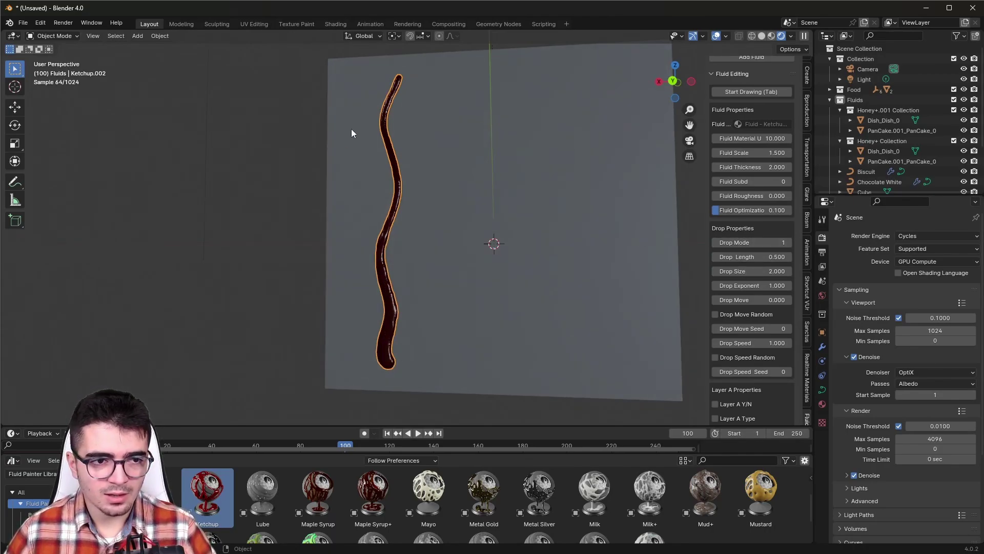
{"action": "left_click_drag", "start_coordinate": [212, 431], "coordinate": [215, 382]}
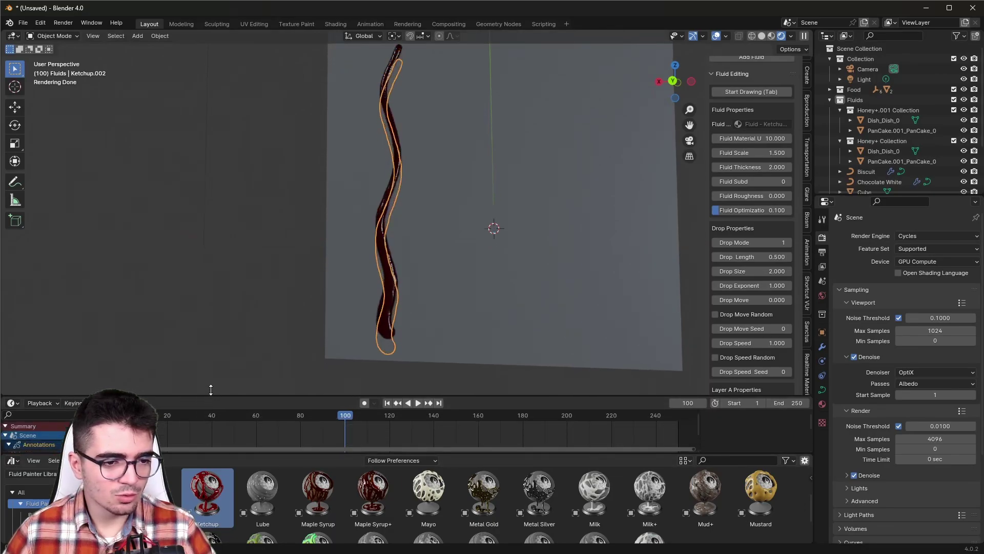
{"action": "left_click", "coordinate": [278, 404]}
{"action": "key", "text": "space"}
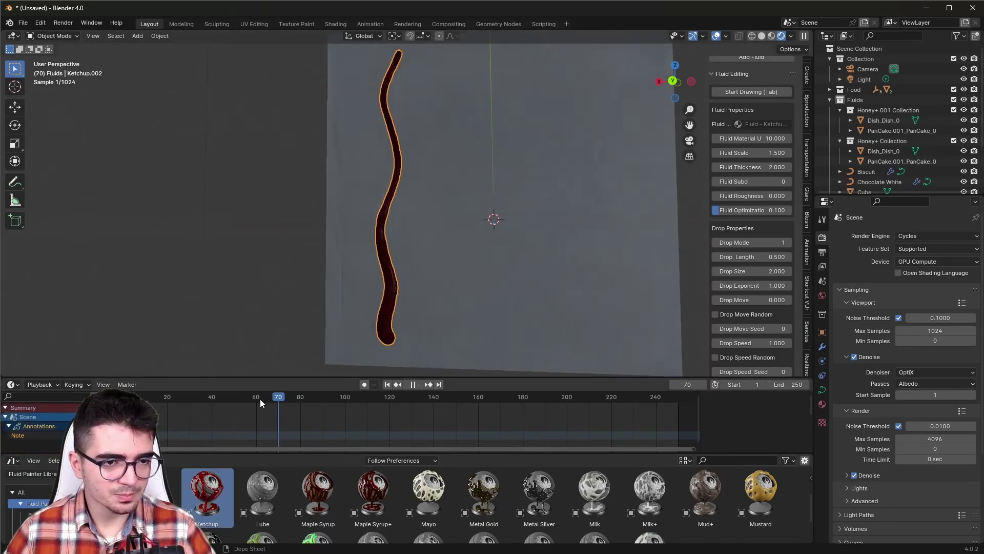
{"action": "key", "text": "space"}
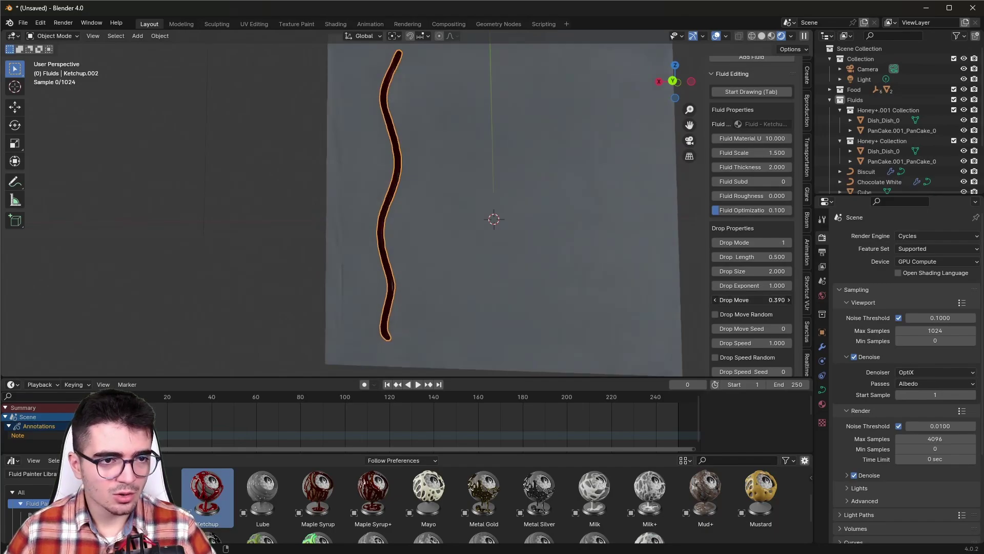
{"action": "left_click_drag", "start_coordinate": [751, 300], "coordinate": [769, 300]}
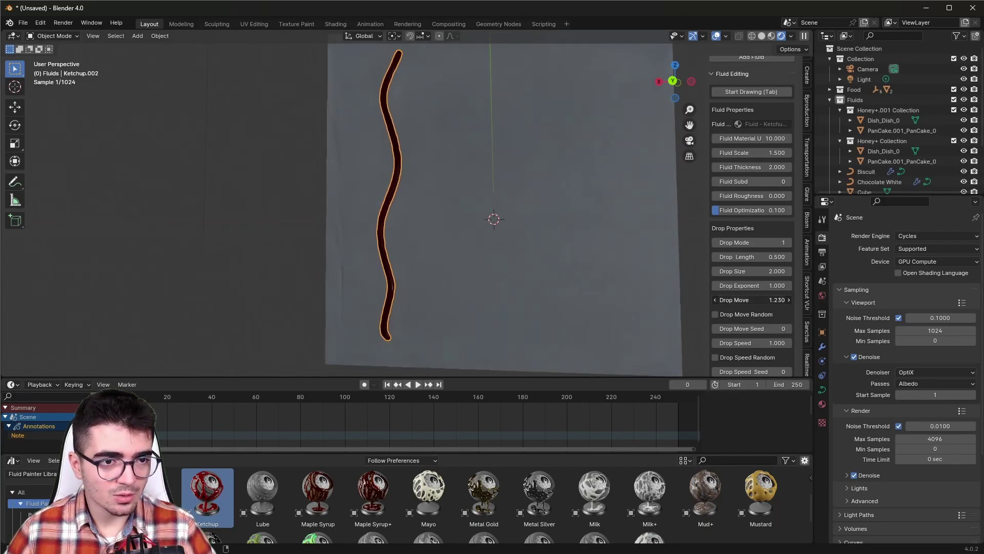
{"action": "mouse_move", "coordinate": [751, 300]}
{"action": "left_mouse_down"}
{"action": "mouse_move", "coordinate": [774, 300]}
{"action": "mouse_move", "coordinate": [754, 300]}
{"action": "left_mouse_up"}
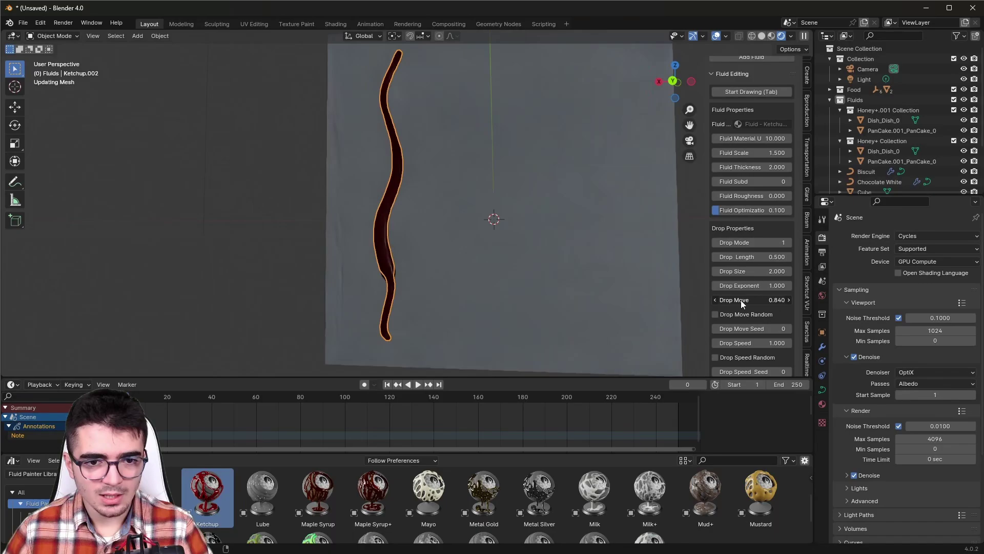
Set the ketchup to Drop Mode 2 with Drop Move 0.
{"action": "left_click", "coordinate": [788, 242]}
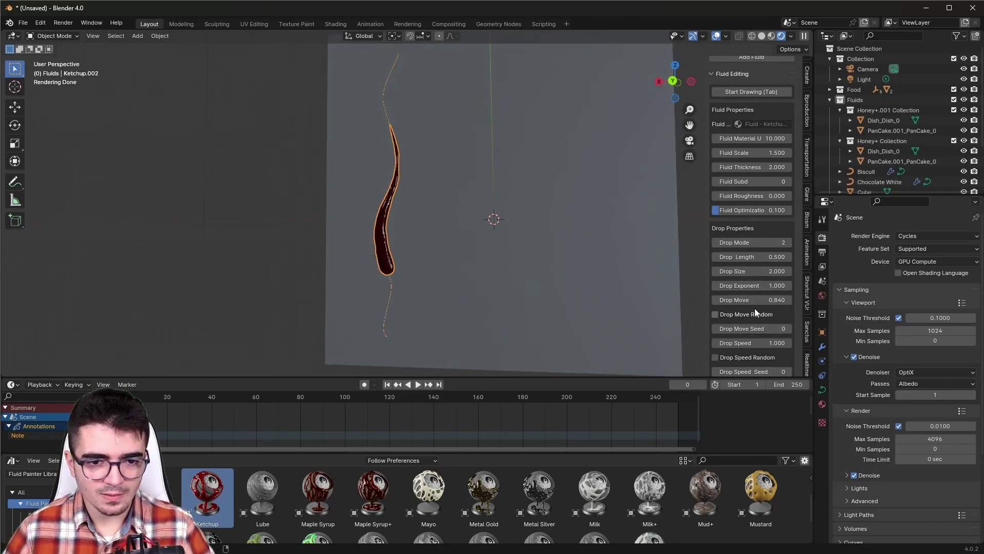
{"action": "mouse_move", "coordinate": [751, 300]}
{"action": "left_mouse_down"}
{"action": "mouse_move", "coordinate": [735, 300]}
{"action": "mouse_move", "coordinate": [798, 299]}
{"action": "mouse_move", "coordinate": [776, 300]}
{"action": "left_mouse_up"}
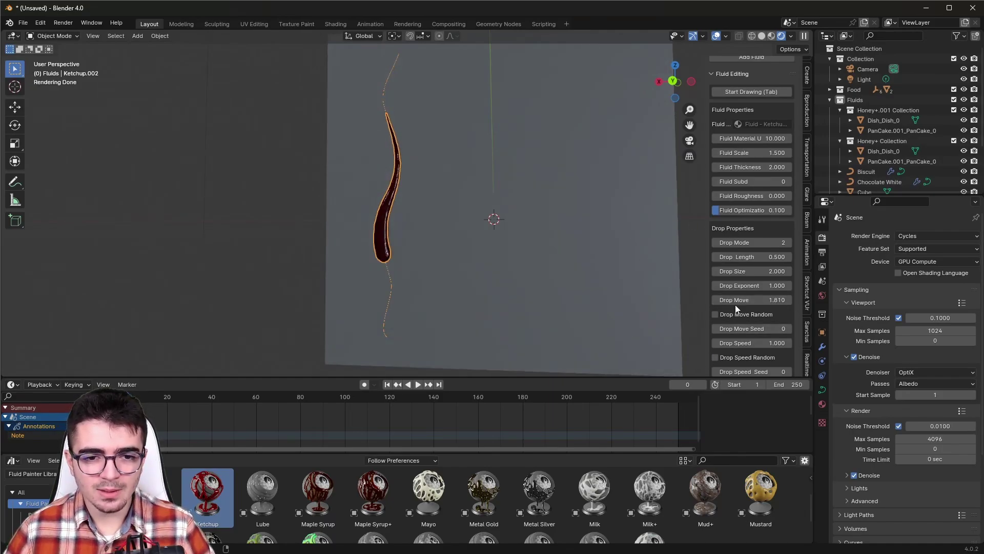
{"action": "key", "text": "Return"}
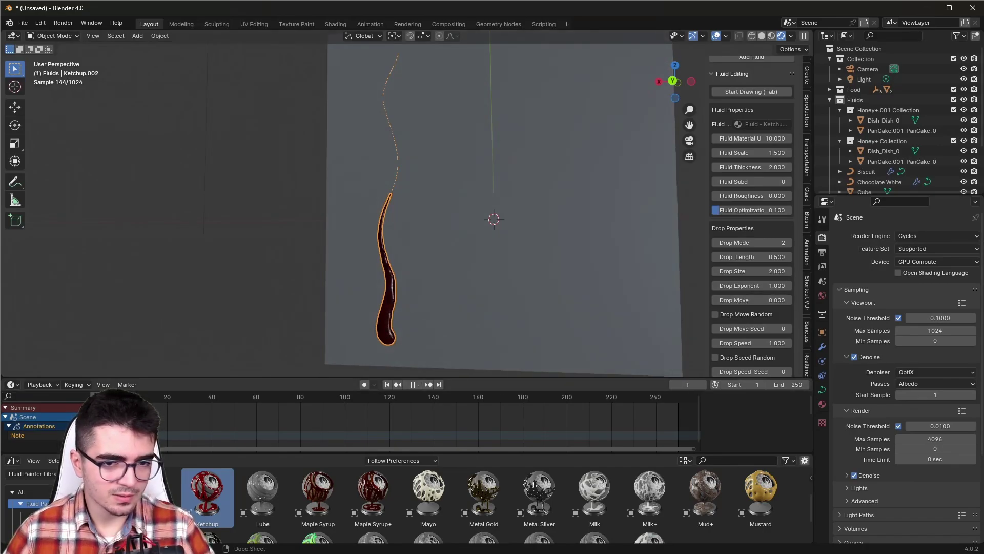
Keyframe Drop Move at 0 on frame 1 and at 2.000 on frame 250.
{"action": "right_click", "coordinate": [772, 300]}
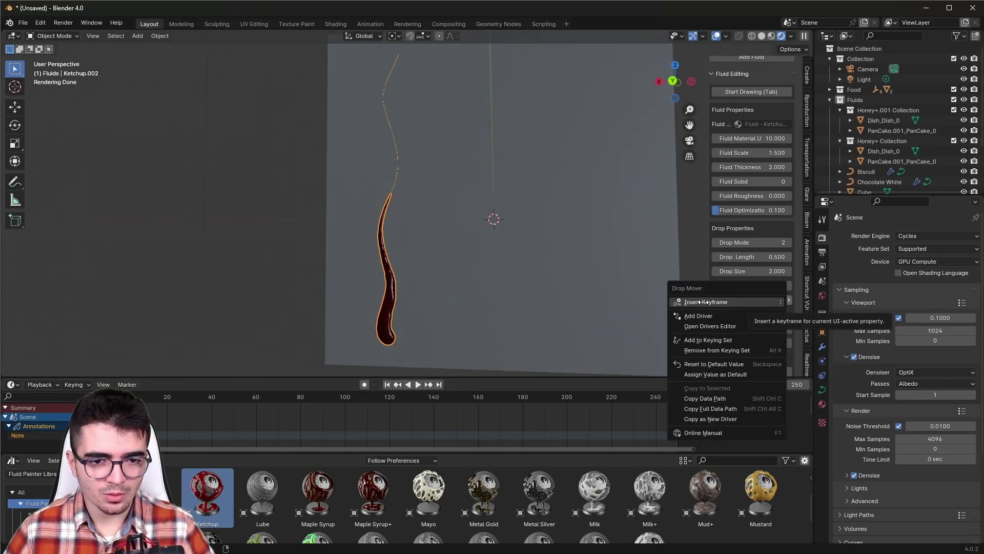
{"action": "left_click", "coordinate": [719, 302]}
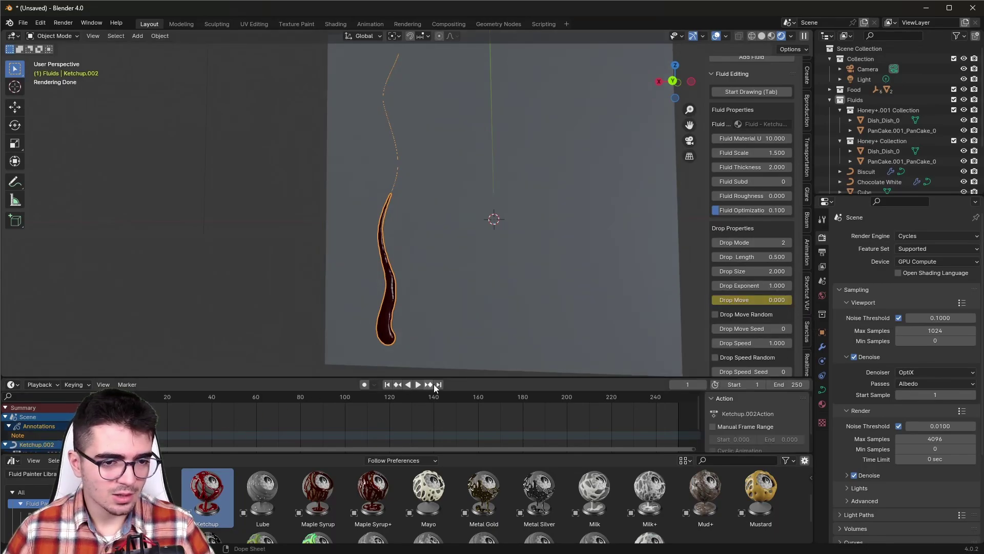
{"action": "left_click", "coordinate": [434, 387]}
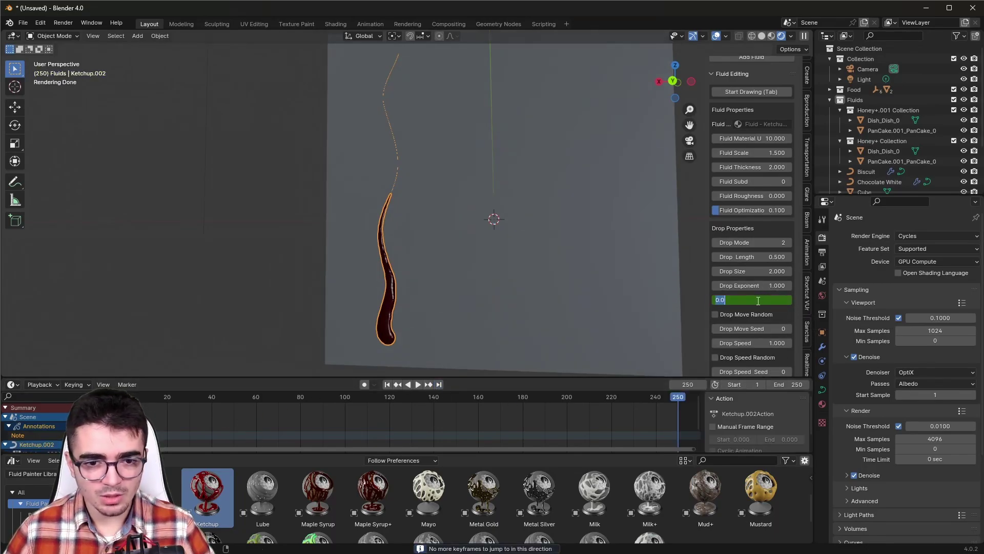
{"action": "type", "text": "2.000"}
{"action": "right_click", "coordinate": [719, 300]}
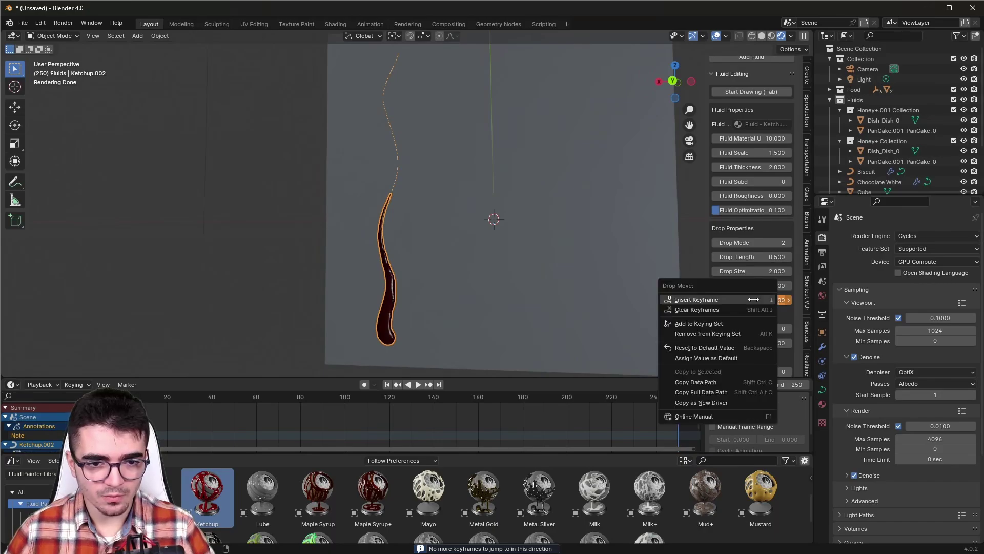
{"action": "left_click", "coordinate": [709, 299]}
{"action": "key", "text": "space"}
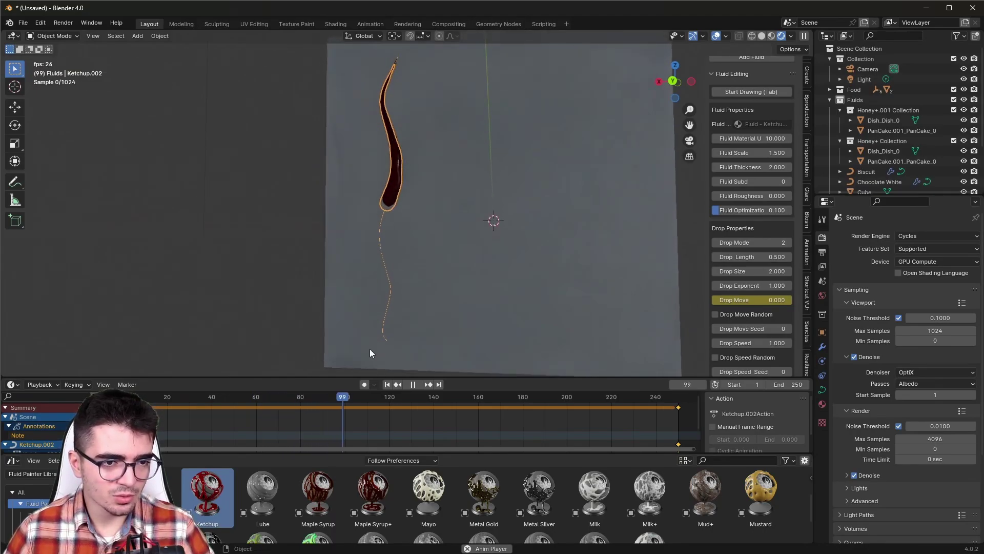
{"action": "key", "text": "space"}
Move the end Drop Move keyframes from frame 250 to frame 100 and replay.
{"action": "key", "text": "Home"}
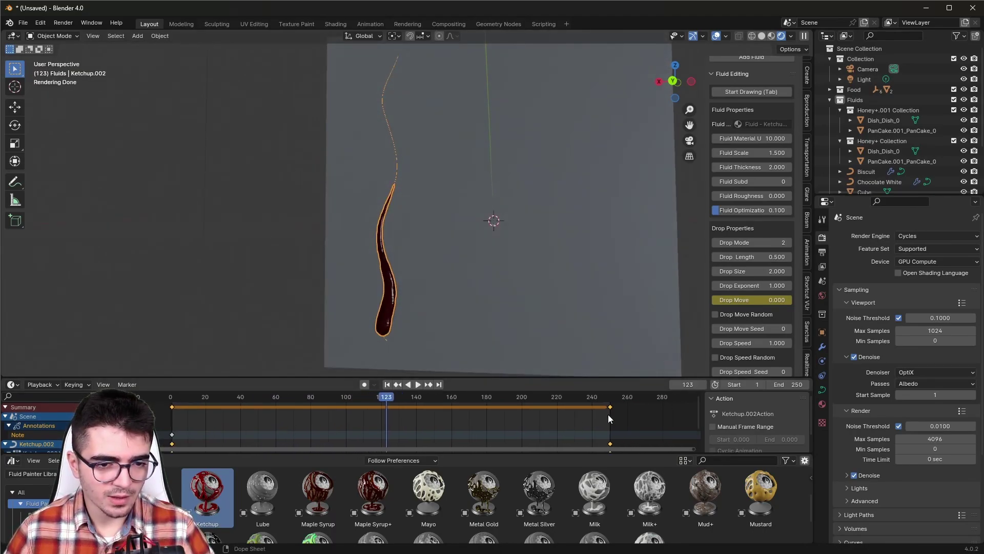
{"action": "left_click", "coordinate": [608, 414]}
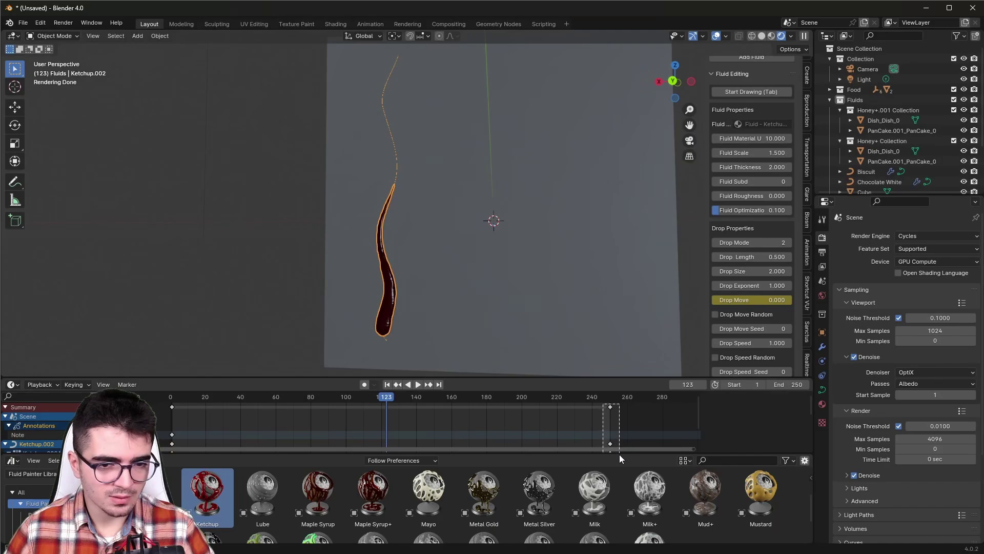
{"action": "left_click_drag", "start_coordinate": [619, 455], "coordinate": [620, 454]}
{"action": "left_click_drag", "start_coordinate": [613, 408], "coordinate": [348, 426]}
{"action": "key", "text": "shift+ctrl+space"}
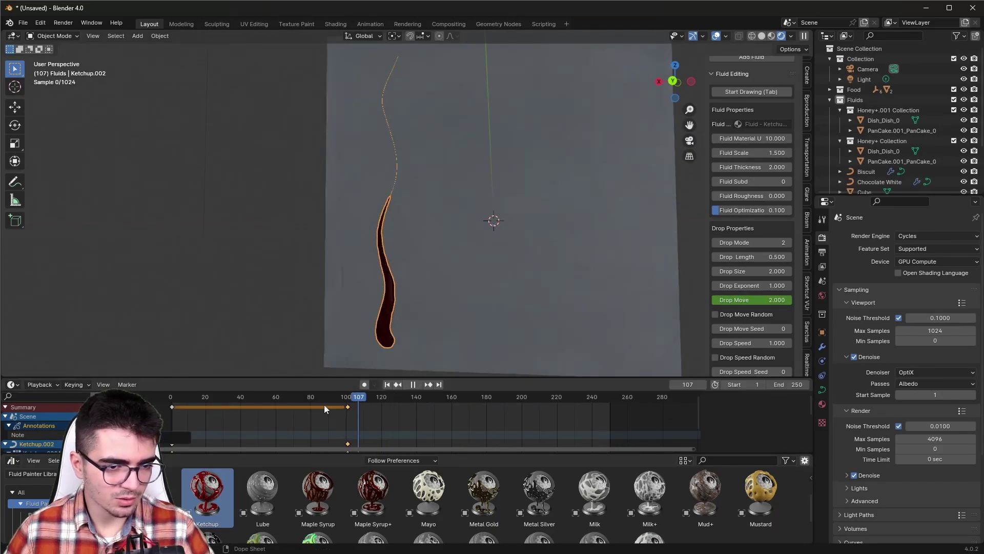
{"action": "mouse_move", "coordinate": [263, 316]}
{"action": "middle_mouse_down"}
{"action": "mouse_move", "coordinate": [317, 307]}
{"action": "mouse_move", "coordinate": [288, 272]}
{"action": "middle_mouse_up"}
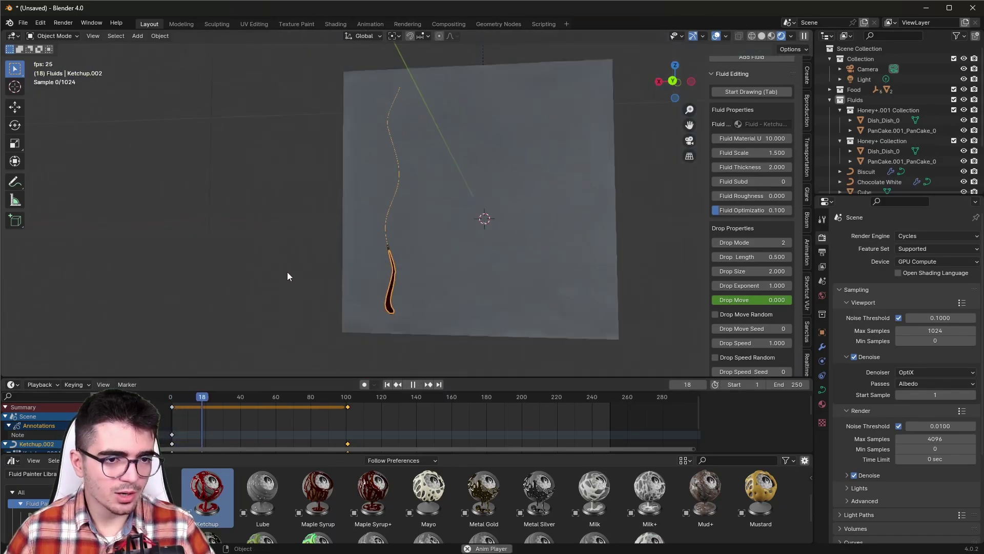
{"action": "key", "text": "space"}
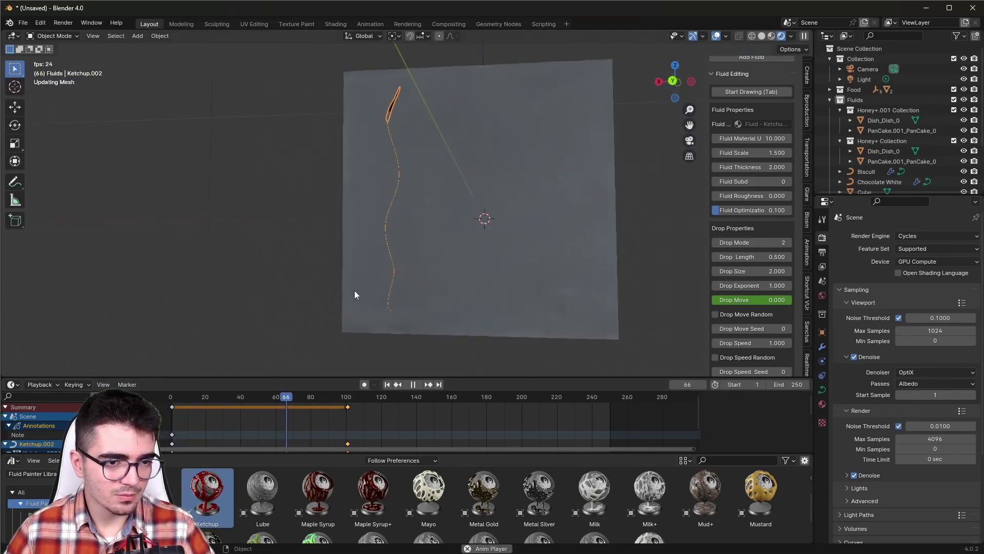
{"action": "key", "text": "space"}
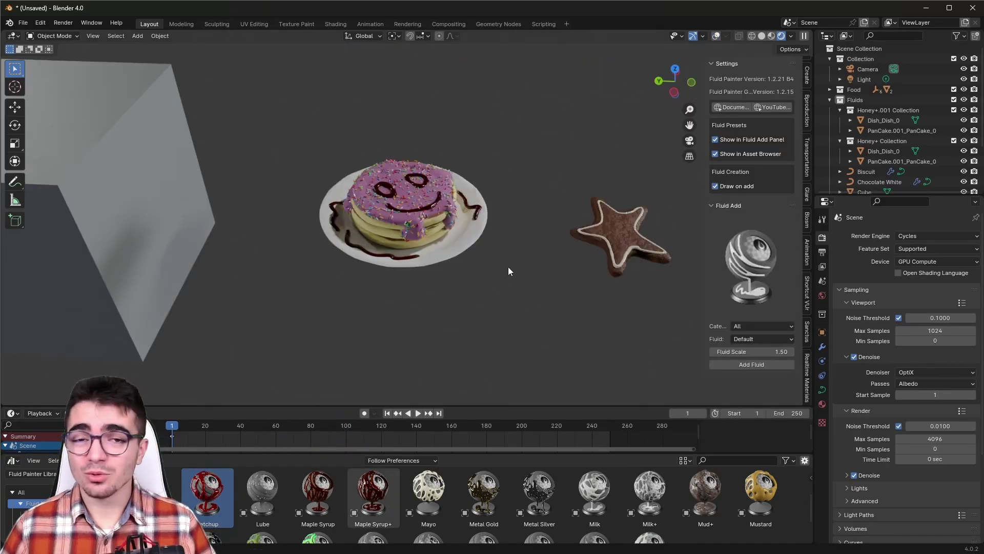
Zoom in on the smiley pancake plate and hide the N sidebar.
{"action": "scroll", "coordinate": [533, 262], "scroll_direction": "up", "scroll_amount": 3}
{"action": "scroll", "coordinate": [539, 282], "scroll_direction": "up", "scroll_amount": 1}
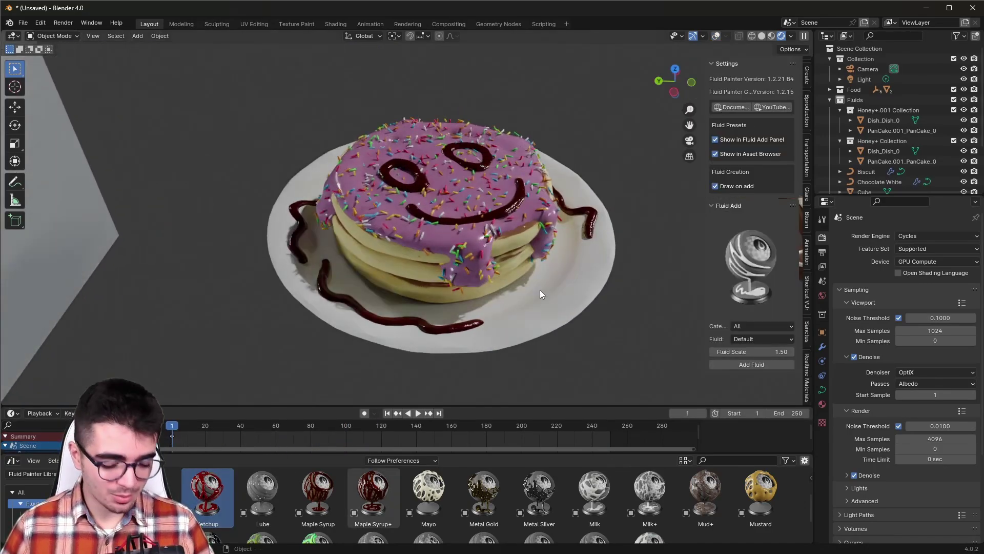
{"action": "key", "text": "n"}
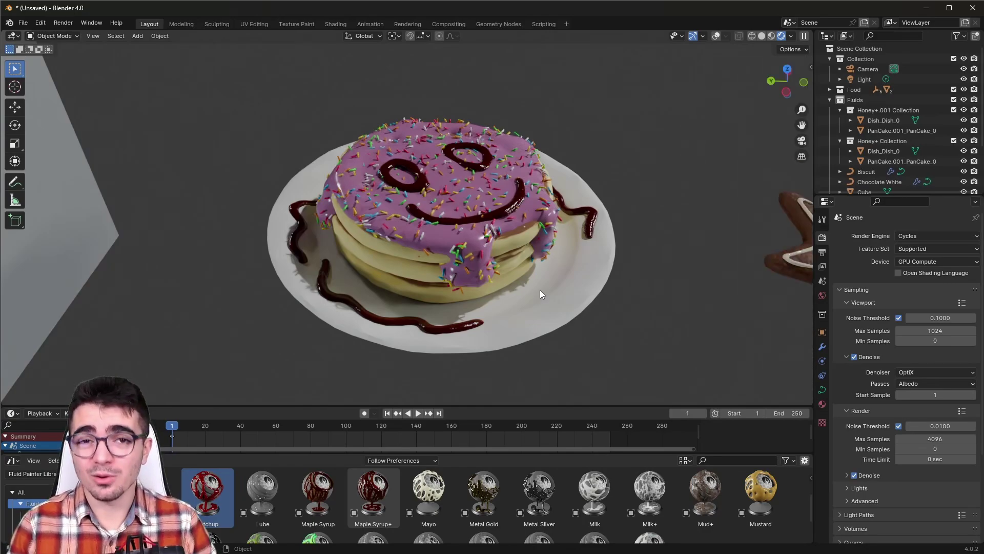